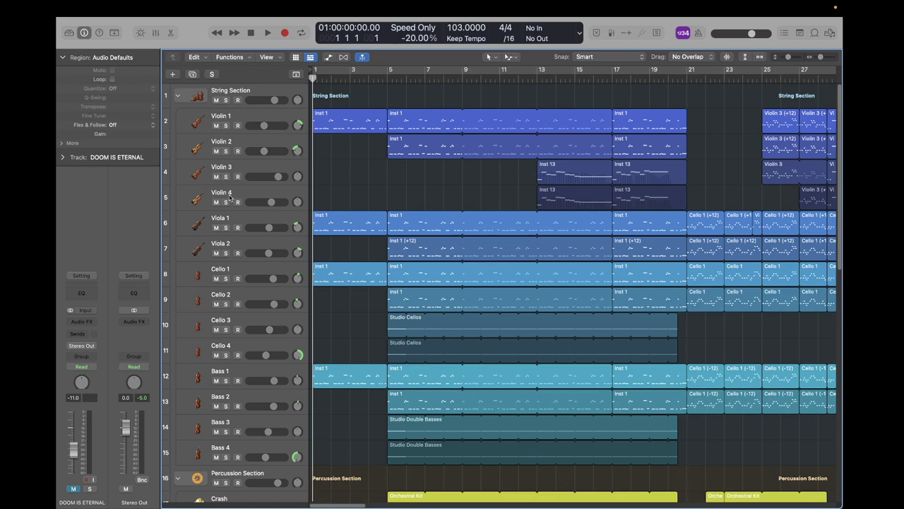
Set the cycle range from bar 1 to bar 21, look over all tracks in that section, and turn the cycle off
scroll(394, 253, "down", 10)
scroll(401, 223, "up", 10)
scroll(414, 176, "down", 8)
scroll(414, 176, "up", 8)
left_click_drag(316, 69, 687, 82)
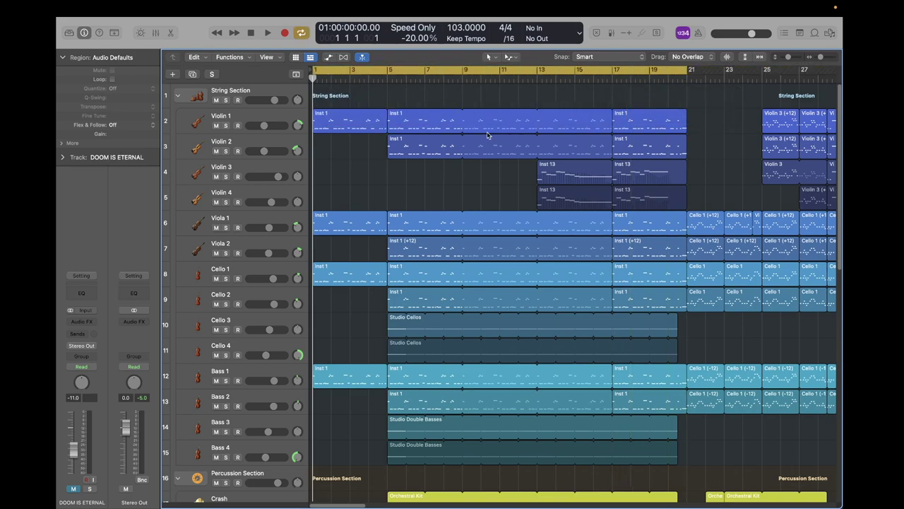
scroll(440, 182, "down", 5)
scroll(441, 182, "down", 2)
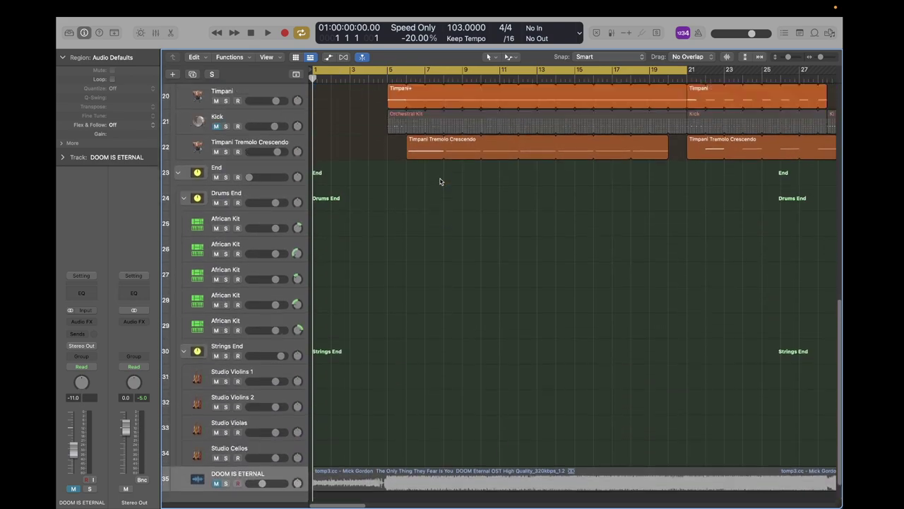
scroll(440, 181, "up", 8)
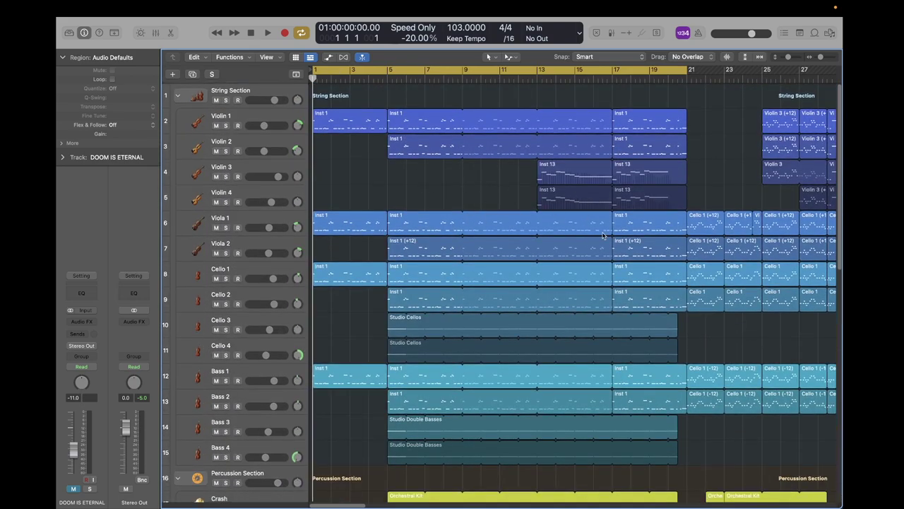
key("c")
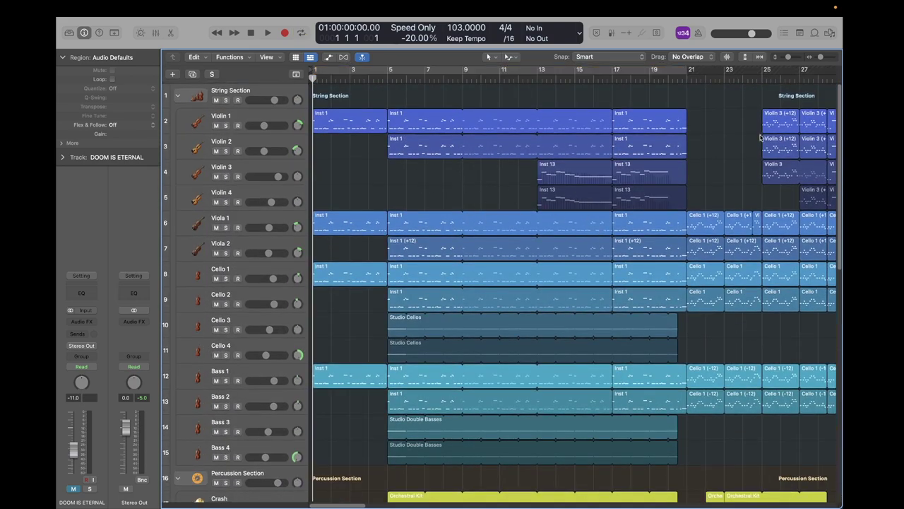
Examine the full-length arrangement of the song from bar 21 through its ending, and return to a close view of the opening bars
left_click(690, 73)
key("Return")
scroll(635, 190, "down", 10)
scroll(635, 190, "down", 2)
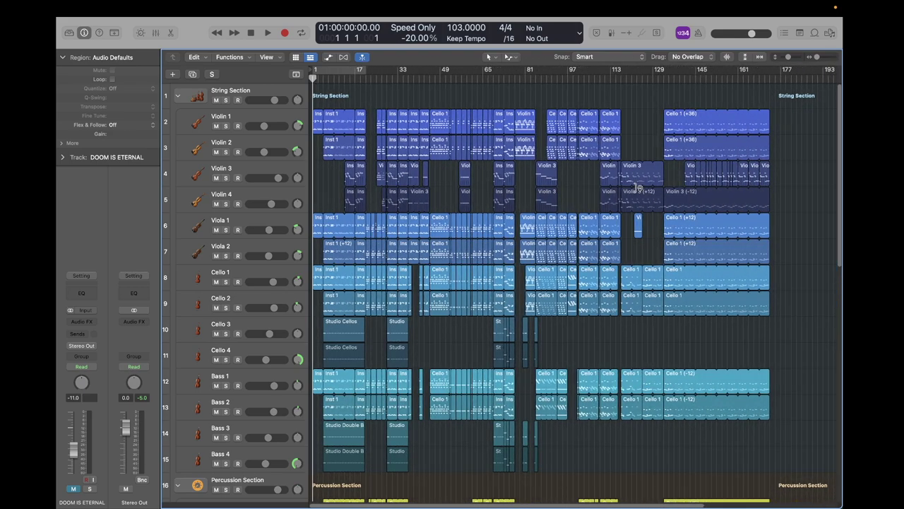
scroll(638, 189, "up", 10)
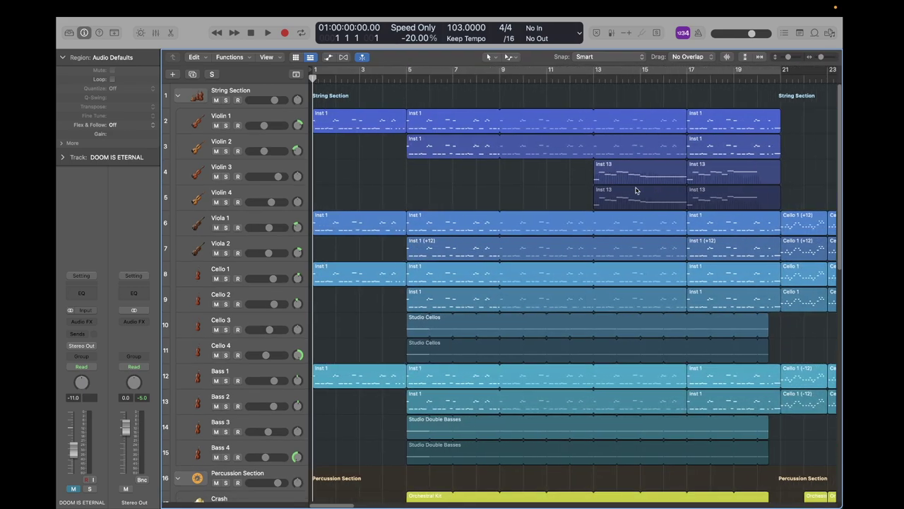
scroll(465, 150, "down", 2)
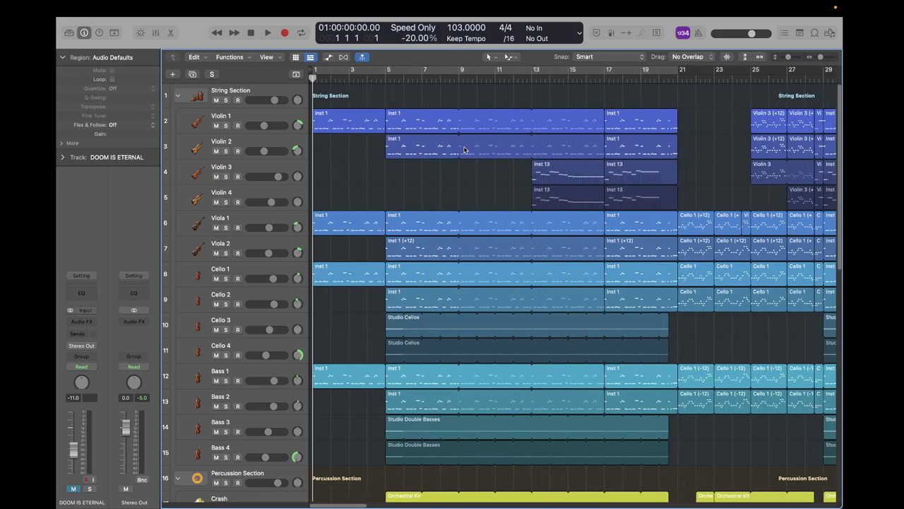
Step through every track from the DOOM IS ETERNAL audio track up to the String Section stack
key("Up")
key("Up")
key("Up")
key("Up")
key("Up")
key("Up")
key("Up")
key("Up")
key("Up")
key("Up")
key("Up")
key("Up")
key("Up")
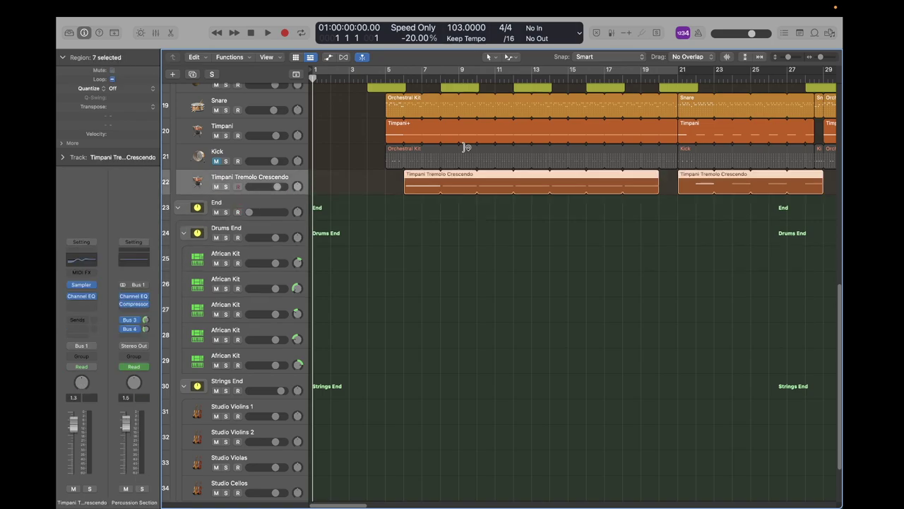
key("Up")
key("Up")
key("Up")
key("Up")
key("Up")
key("Up")
key("Up")
key("Up")
key("Up")
key("Up")
key("Up")
key("Up")
key("Up")
key("Up")
key("Up")
key("Up")
key("Up")
key("Up")
key("Up")
key("Up")
key("Up")
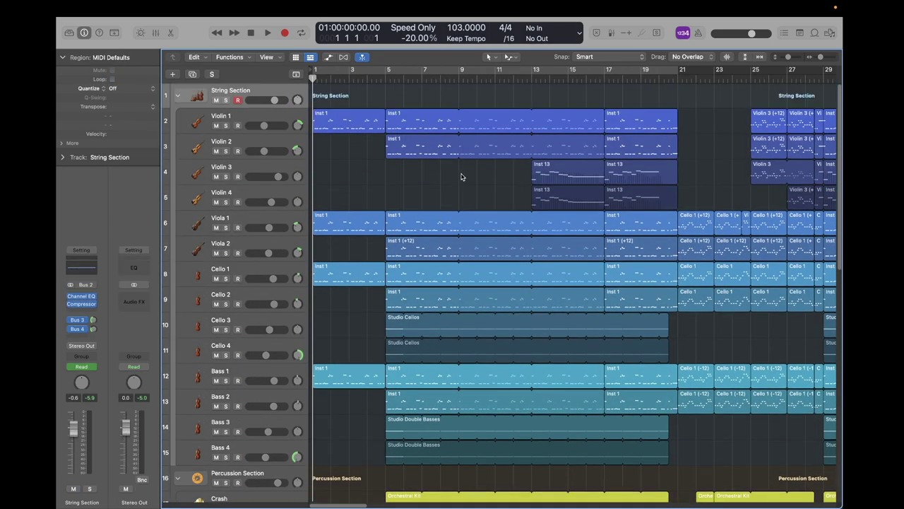
Audition the DOOM IS ETERNAL reference track soloed from bar 5, and return to the string tracks at the song start
key("super+Down")
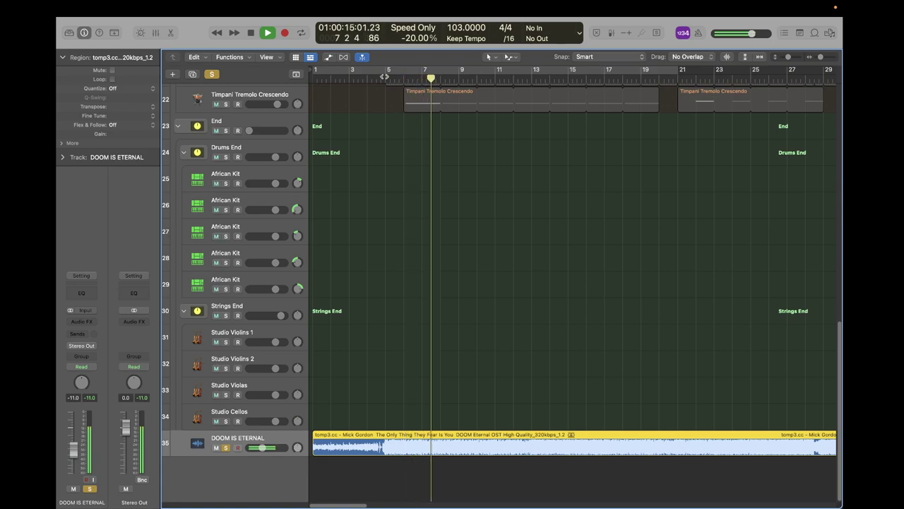
scroll(431, 189, "up", 15)
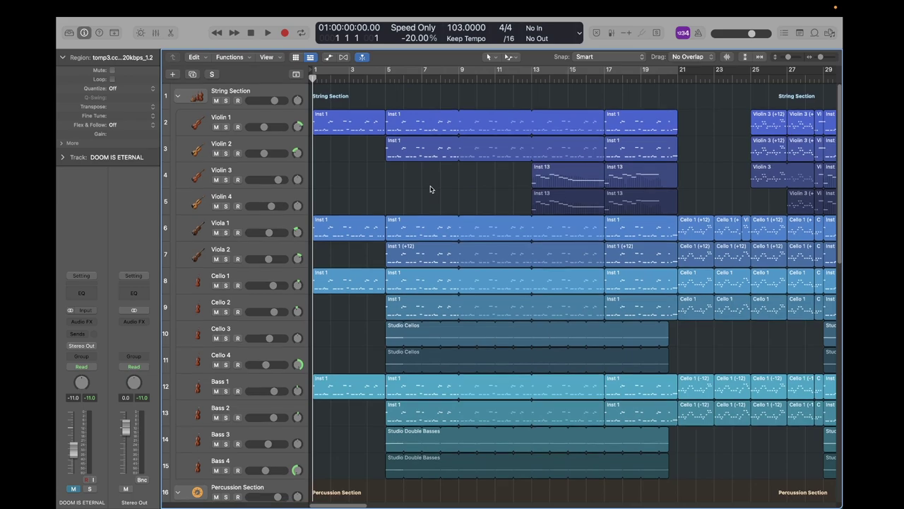
key("super+Right")
key("super+Left")
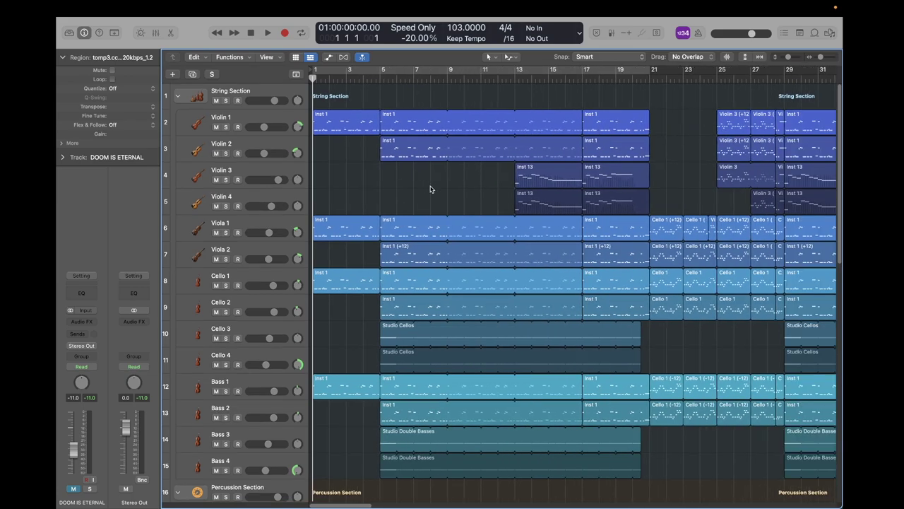
Go through the track list again, from the reference audio up past the percussion to the String Section stack
key("Up")
key("Up")
key("Up")
key("Up")
key("Up")
key("Up")
key("Up")
key("Up")
key("Up")
key("Up")
key("Up")
key("Up")
key("Up")
key("Up")
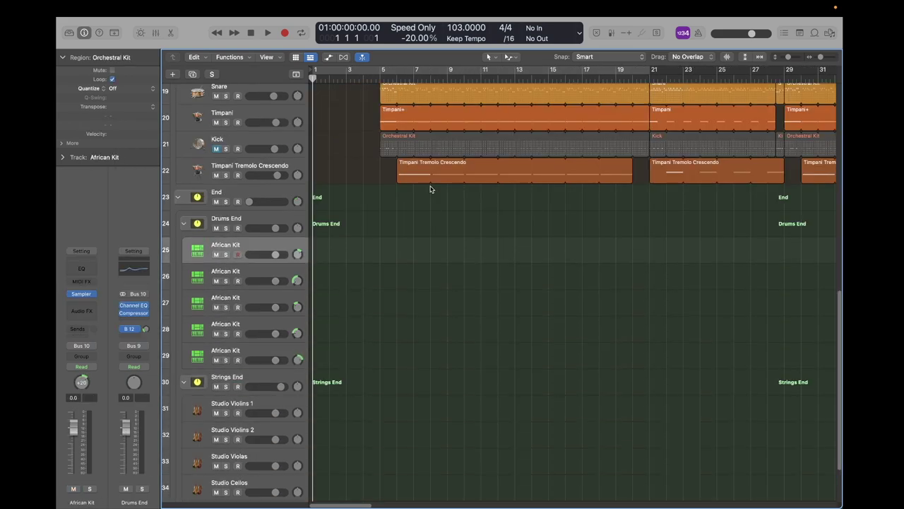
key("Up")
key("Up")
key("Up")
key("Up")
key("Up")
key("Up")
key("Up")
key("Up")
key("Up")
key("Up")
key("Up")
key("Up")
key("Up")
key("Up")
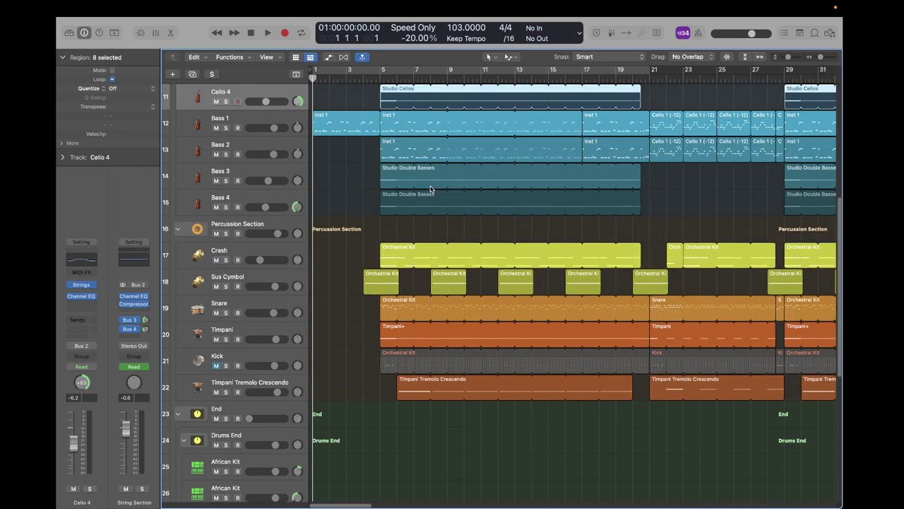
key("Up")
key("Up")
key("Up")
key("Up")
key("Up")
key("Up")
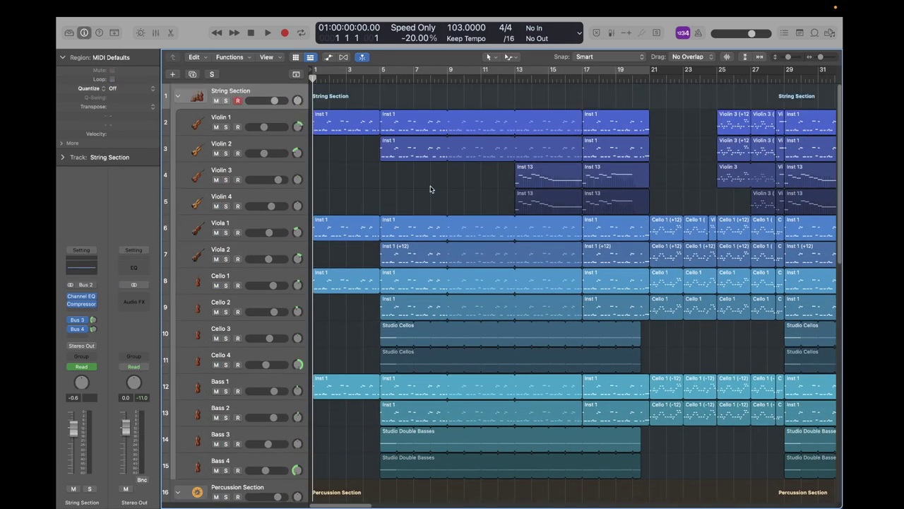
Move back and forth through the first tracks of the string section to examine their parts
key("Down")
key("Down")
key("Down")
key("Down")
key("Up")
key("Up")
key("Up")
key("Up")
key("Down")
key("Down")
key("Up")
key("Up")
key("Down")
key("Up")
key("Down")
key("Down")
key("Down")
key("Down")
key("Down")
key("Up")
key("Up")
key("Up")
key("Up")
key("Up")
key("Down")
key("Up")
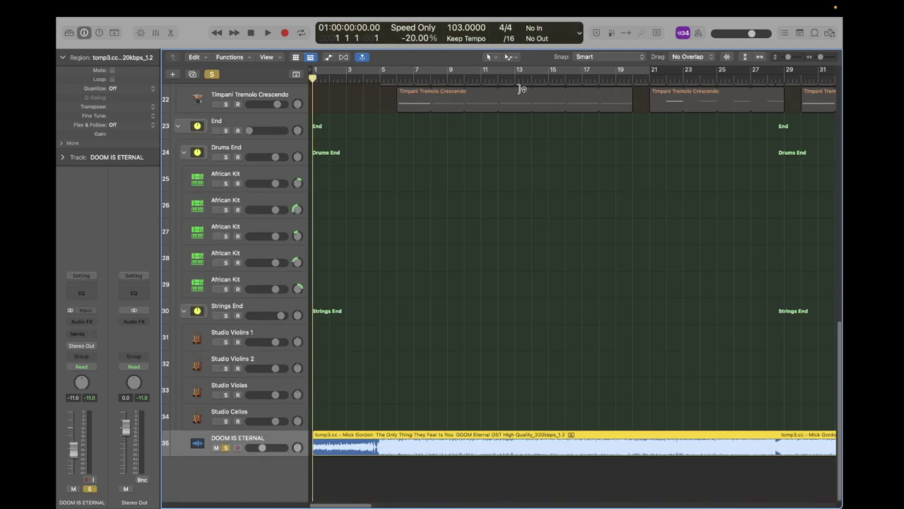
Play the soloed DOOM IS ETERNAL reference from bar 14, and return the playhead to the song start with solo off
left_click(515, 77)
left_click(527, 78)
key("space")
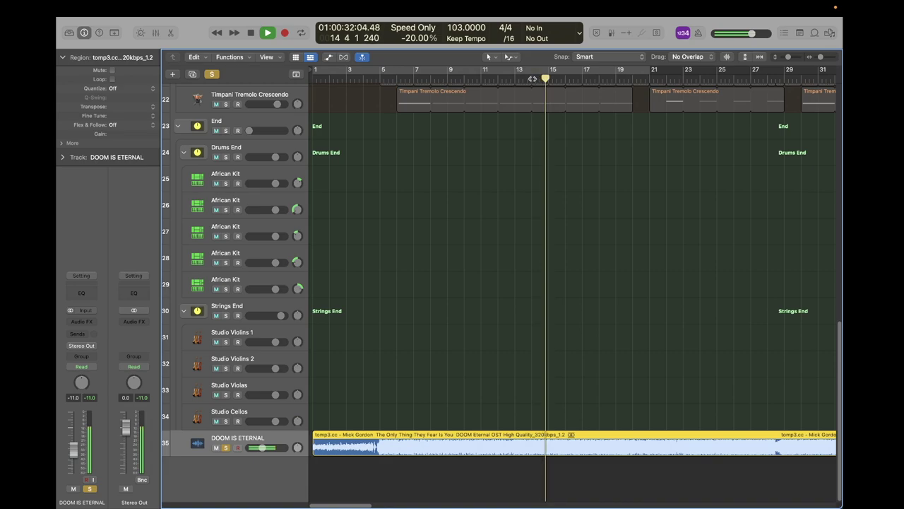
key("space")
scroll(524, 180, "up", 20)
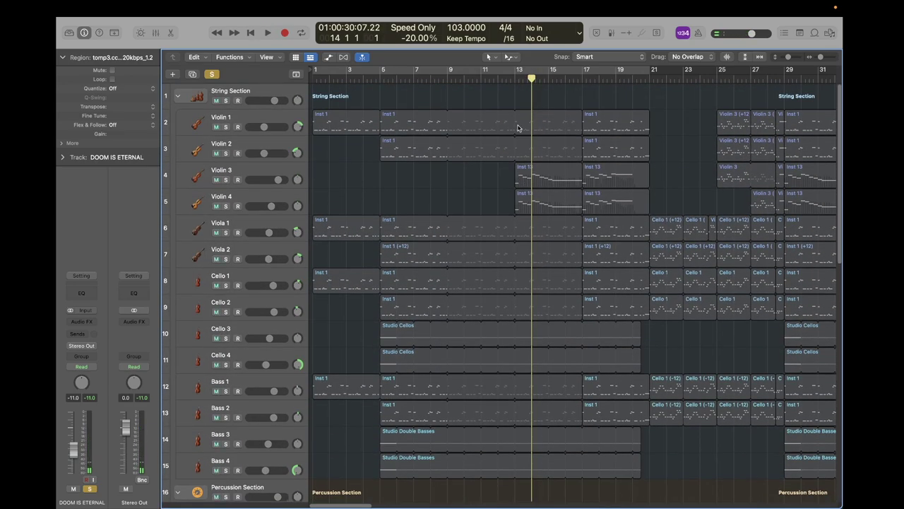
key("super+a")
key("Return")
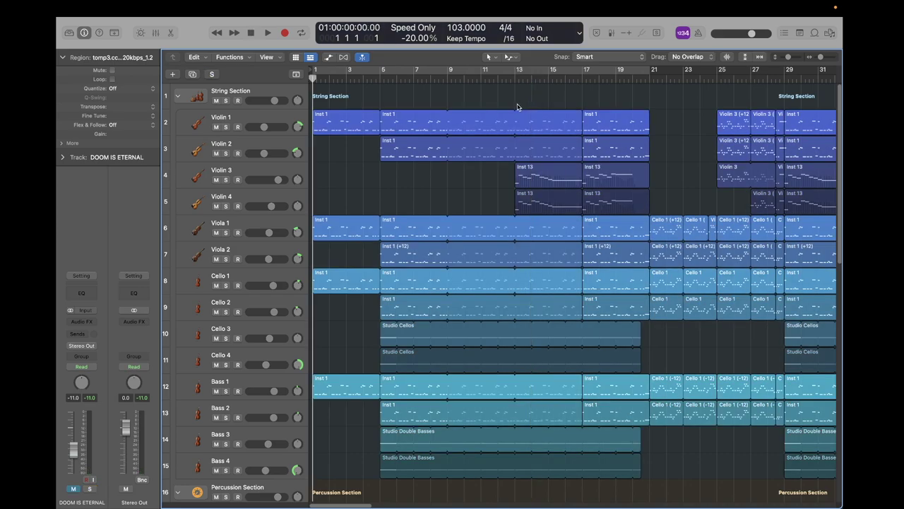
Solo the Violin 3 track, listen to its part from bar 13, and clear the solo
left_click(267, 175)
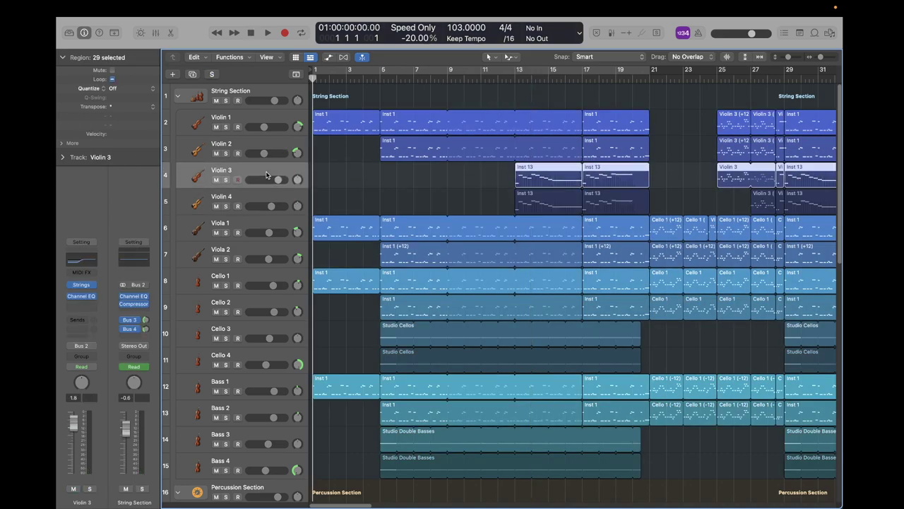
left_click(354, 187)
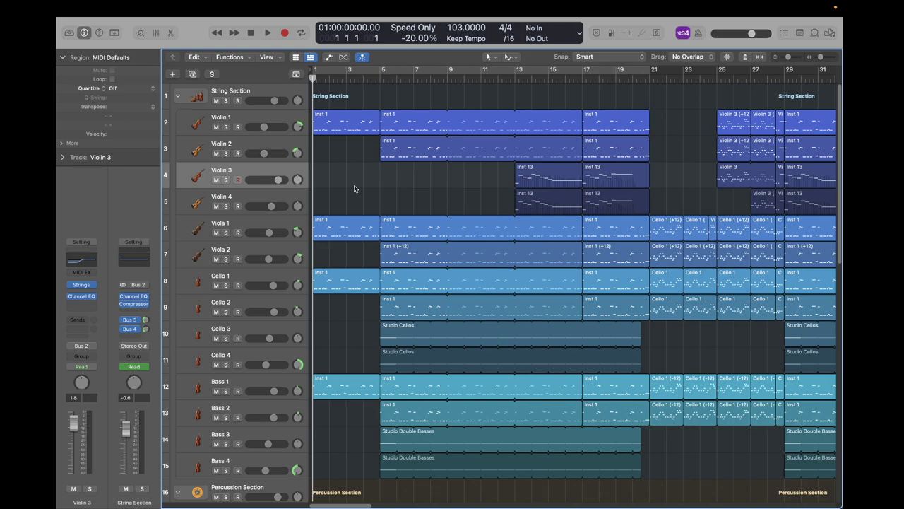
key("Down")
key("Up")
left_click(354, 186)
key("Down")
key("Up")
key("s")
scroll(450, 192, "right", 3)
double_click(431, 79)
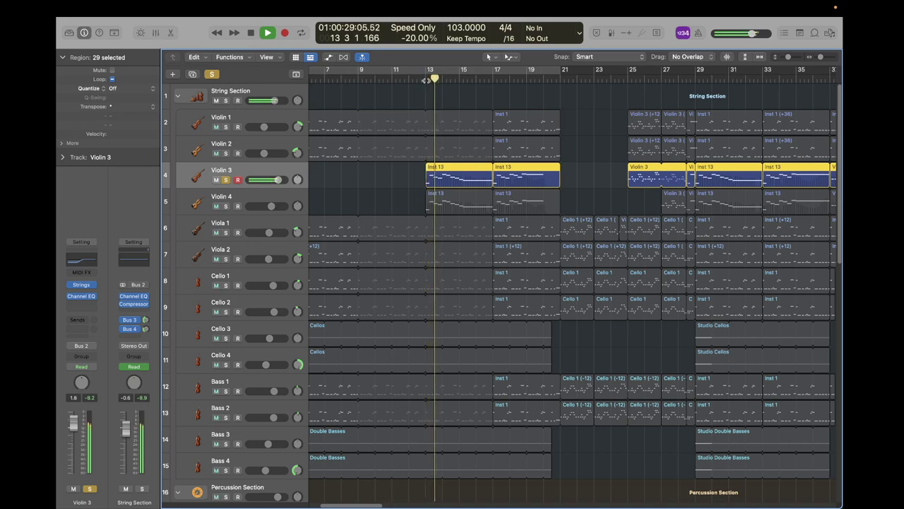
double_click(426, 80)
key("s")
Solo the Violin 4 track, listen to its part from bar 13, and clear the solo
key("Down")
key("s")
double_click(426, 80)
left_click(426, 80)
key("s")
Solo Violin 3 and Violin 4 together, play them from bar 13, return to the song start, and clear both solos
key("Up")
key("s")
key("Down")
key("s")
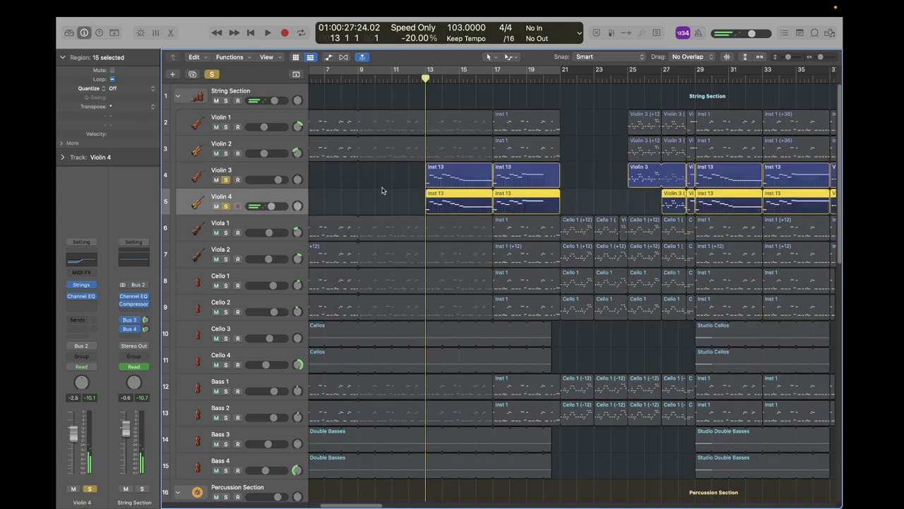
key("space")
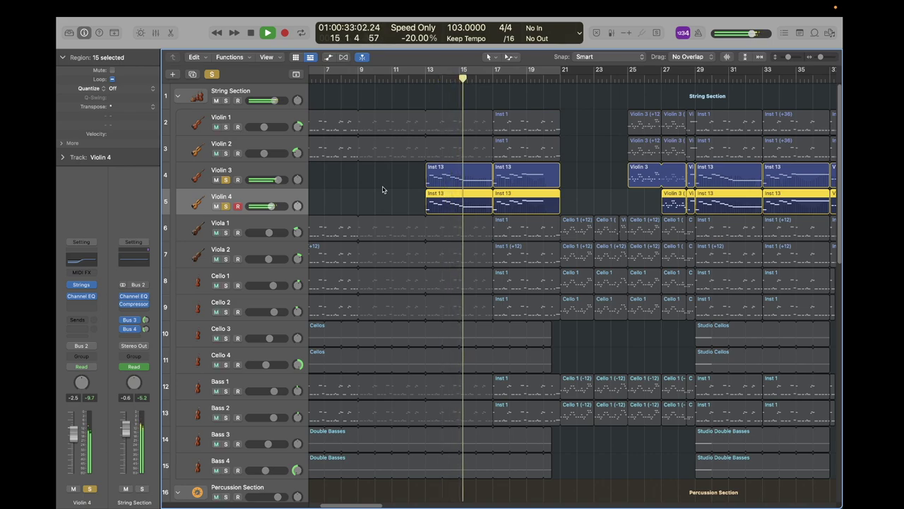
key("space")
key("Return")
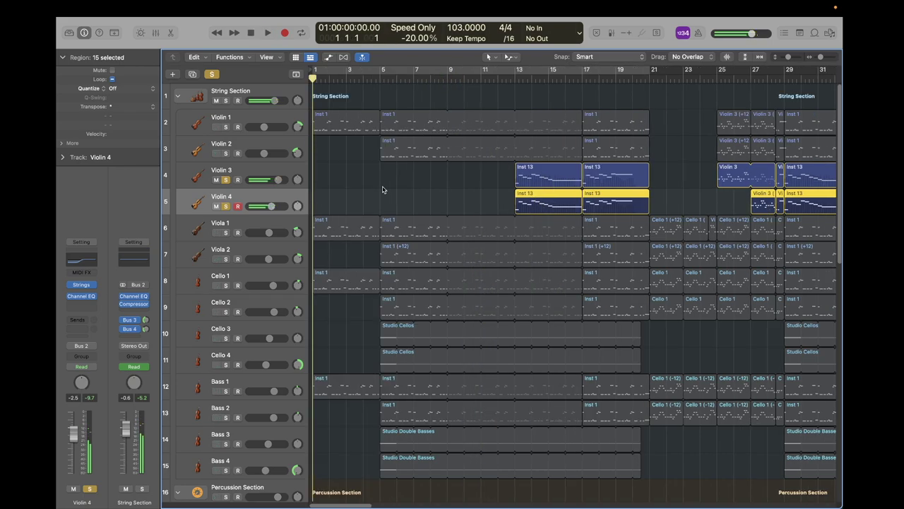
key("s")
key("Up")
key("s")
Step through the string tracks from Violin 1 down to Cello 1 to examine their regions
key("Down")
key("Down")
key("Up")
key("Up")
key("Up")
key("Up")
left_click(385, 189)
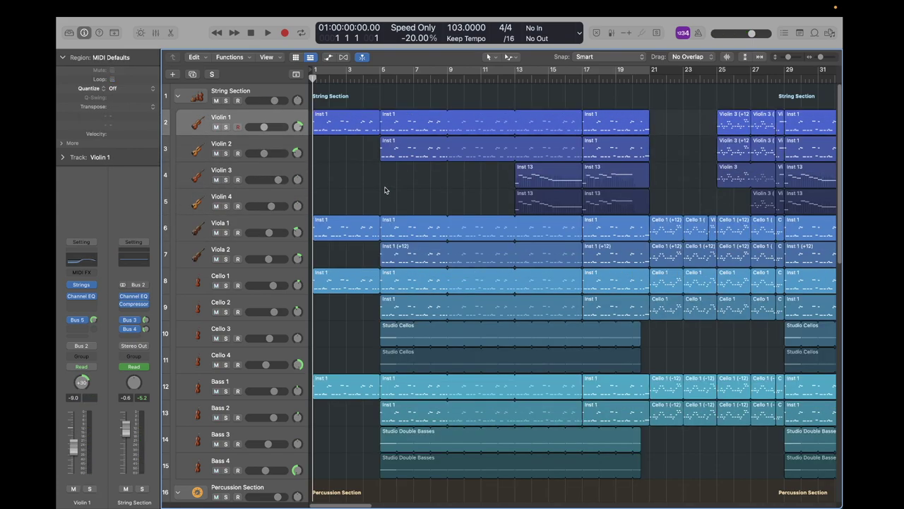
key("Down")
key("Down")
key("Down")
key("Down")
key("Down")
key("Down")
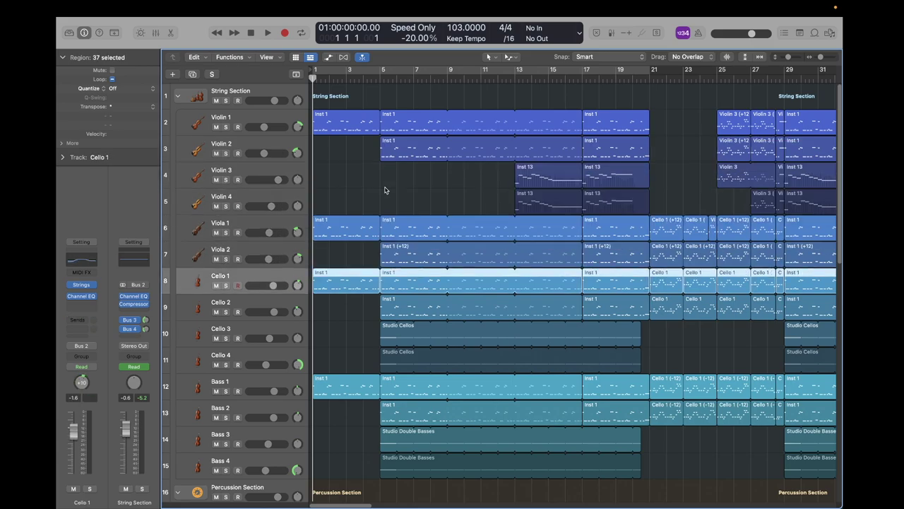
Solo Cello 1 and Cello 2 together, play them from bar 5, and return the playhead to bar 5
key("s")
key("Down")
left_click(385, 189)
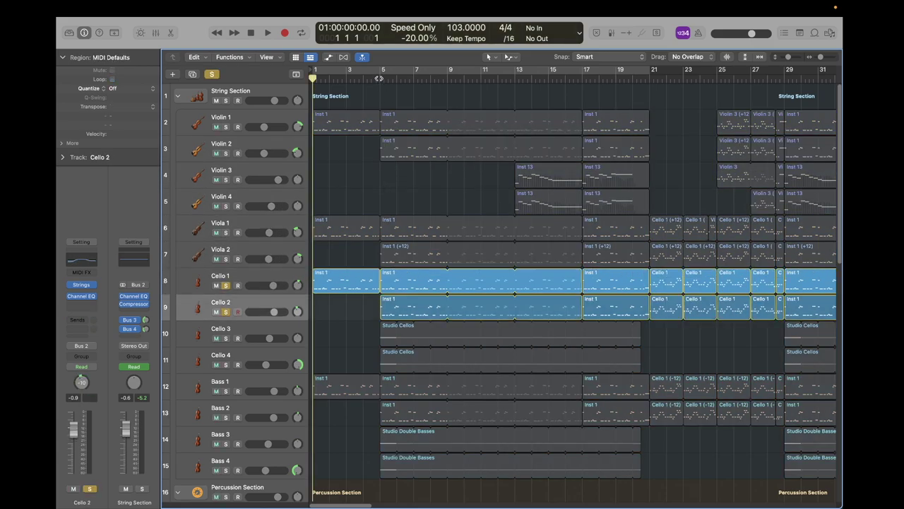
left_click(381, 79)
key("space")
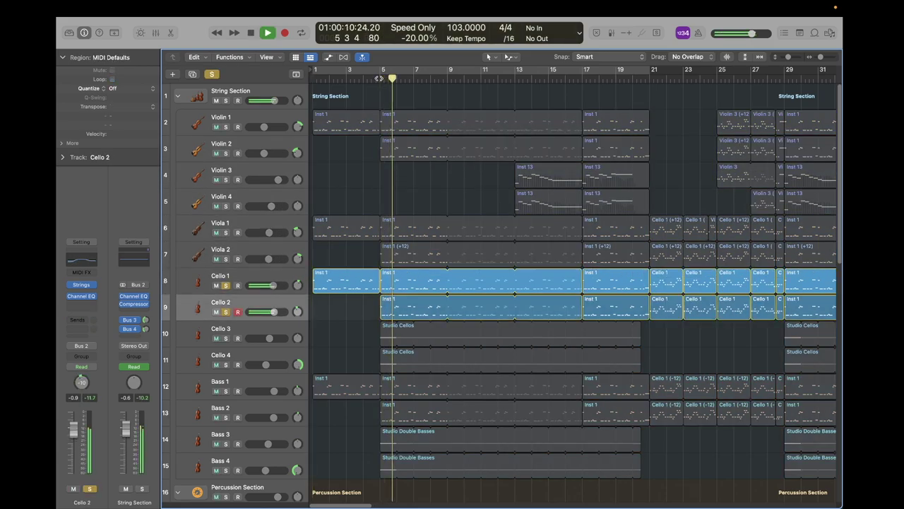
key("space")
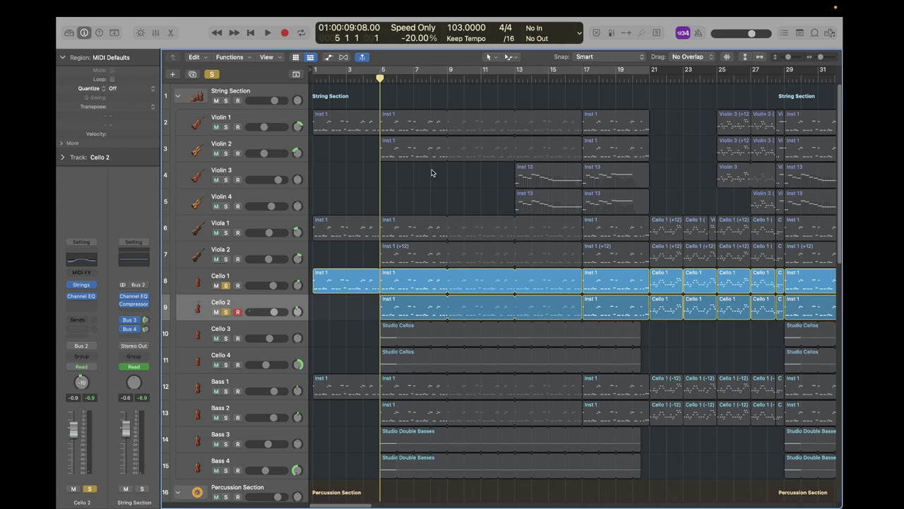
key("space")
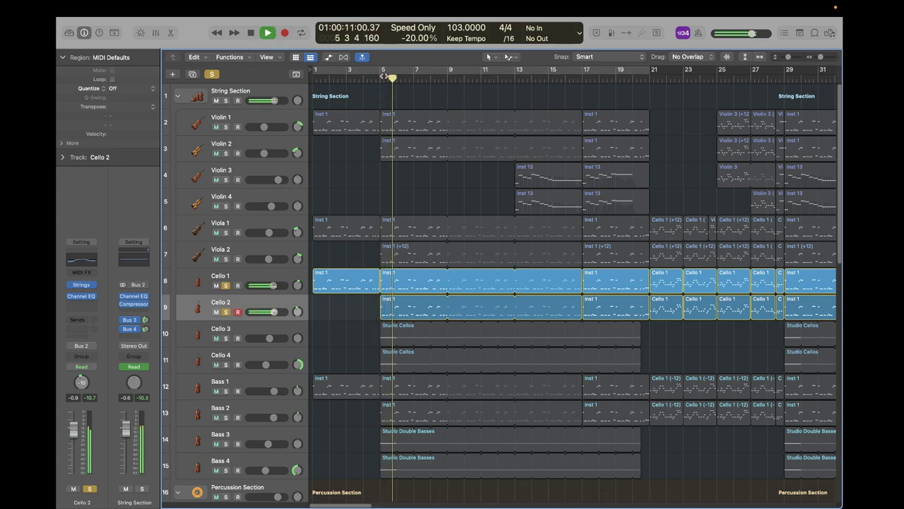
key("space")
left_click(381, 78)
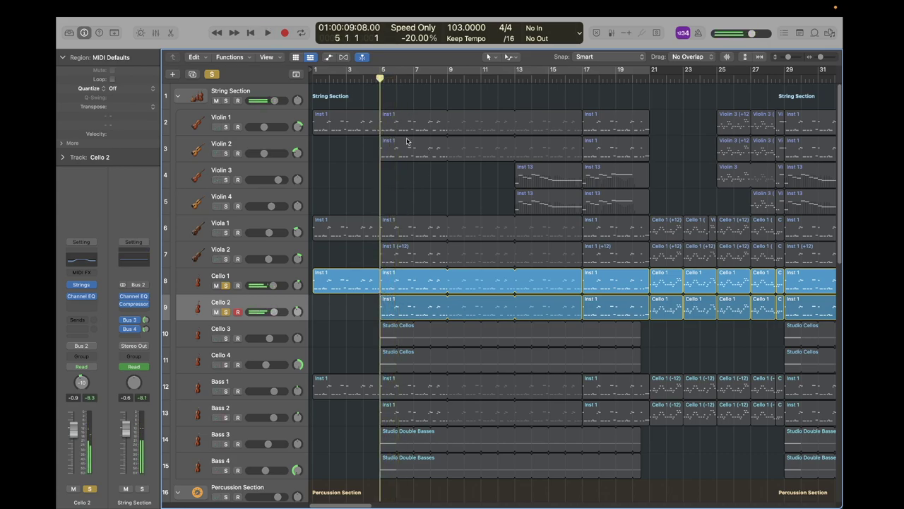
Alternate between the Cello 1 and Cello 2 tracks to compare their regions in a closer view
key("super+Right")
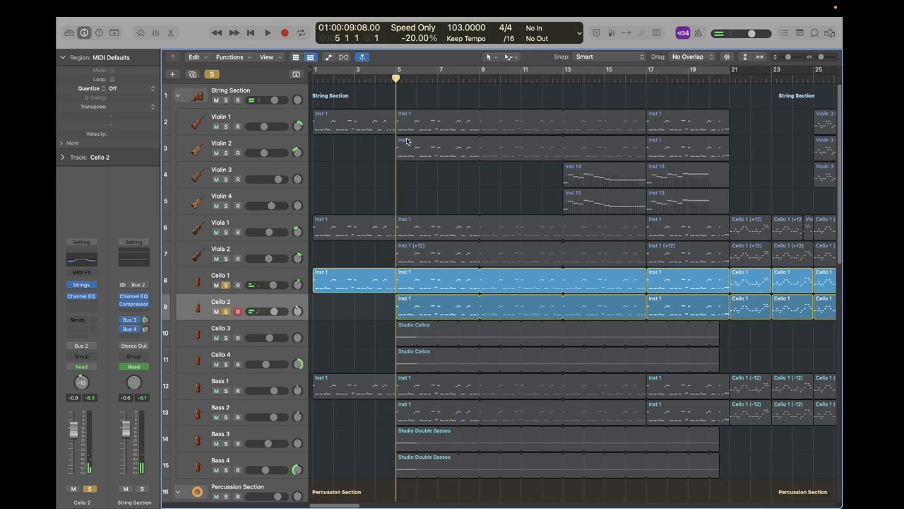
key("Up")
key("Down")
key("Up")
key("Down")
key("Up")
key("Down")
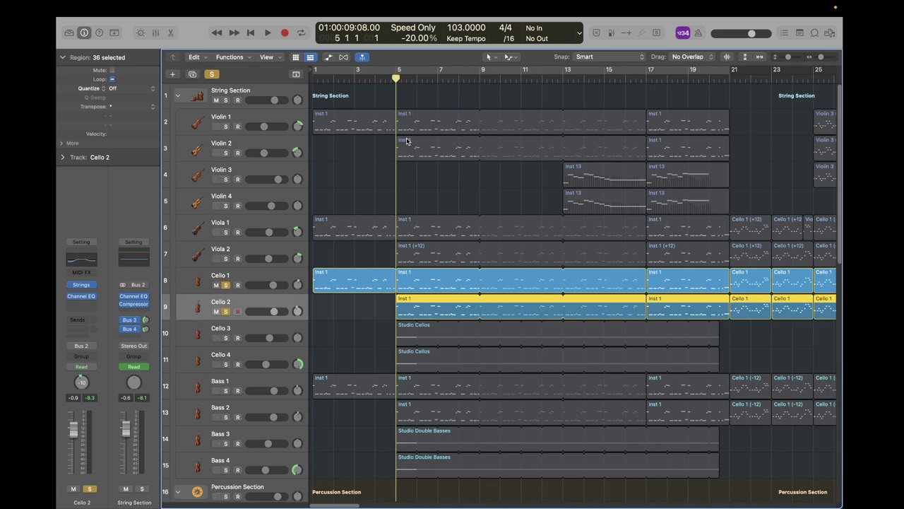
left_click(336, 335)
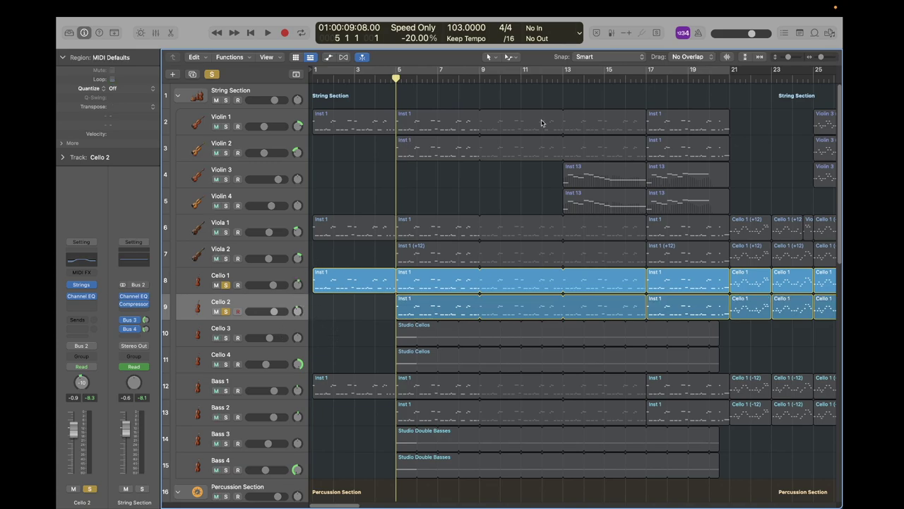
Clear the solos on Cello 2 and Cello 1
key("s")
key("Up")
key("s")
key("Up")
key("a")
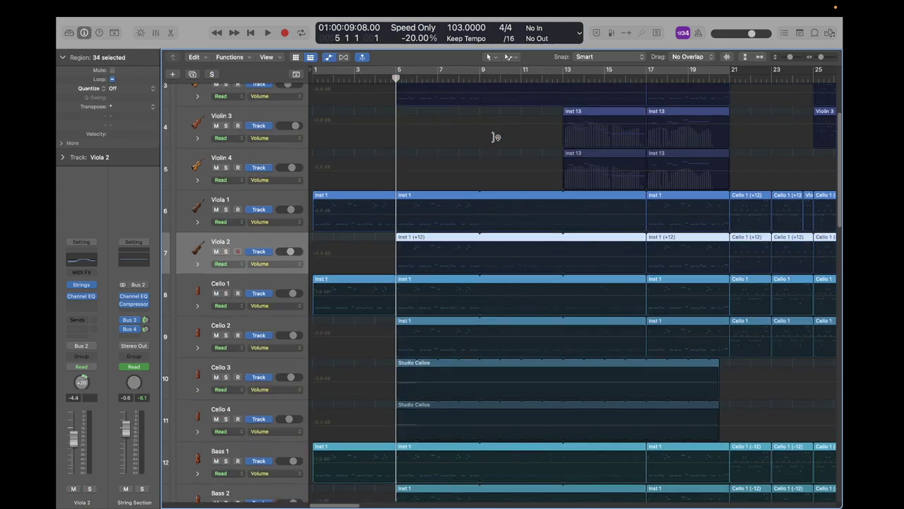
key("a")
Solo Viola 1 and Viola 2 together, play them from bar 5, and clear both solos
key("Up")
key("s")
key("Down")
key("s")
left_click(463, 182)
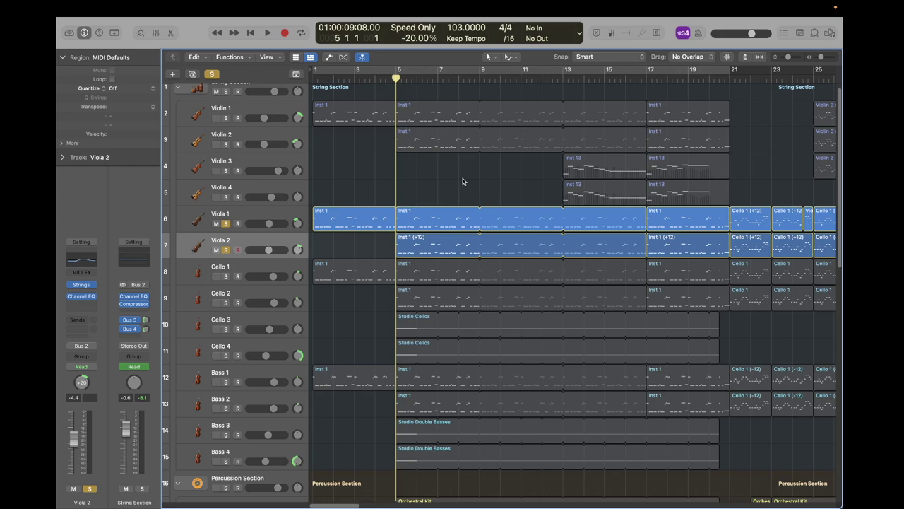
key("space")
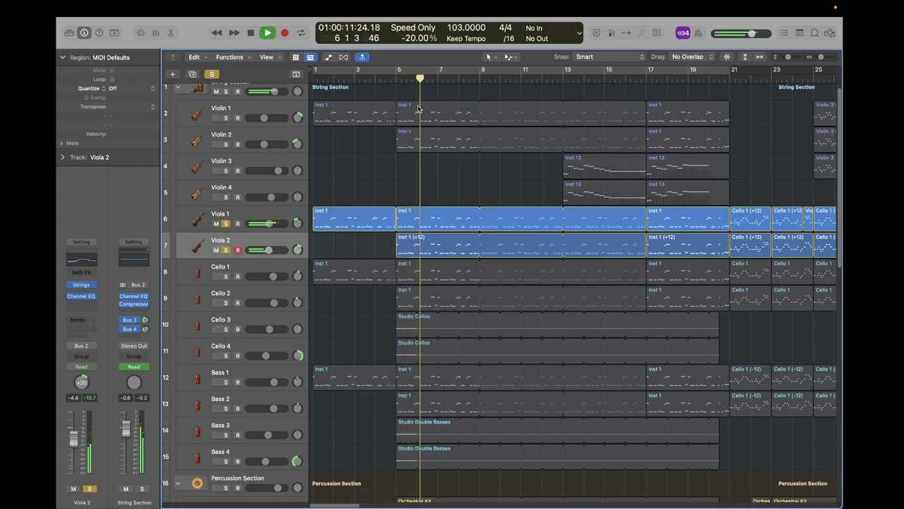
key("space")
left_click(396, 79)
key("s")
key("Up")
key("s")
Solo Violin 1 and Violin 2 together, play them from bar 5, and clear both solos
key("Up")
key("Up")
key("Up")
key("s")
key("Up")
key("s")
left_click(451, 184)
key("space")
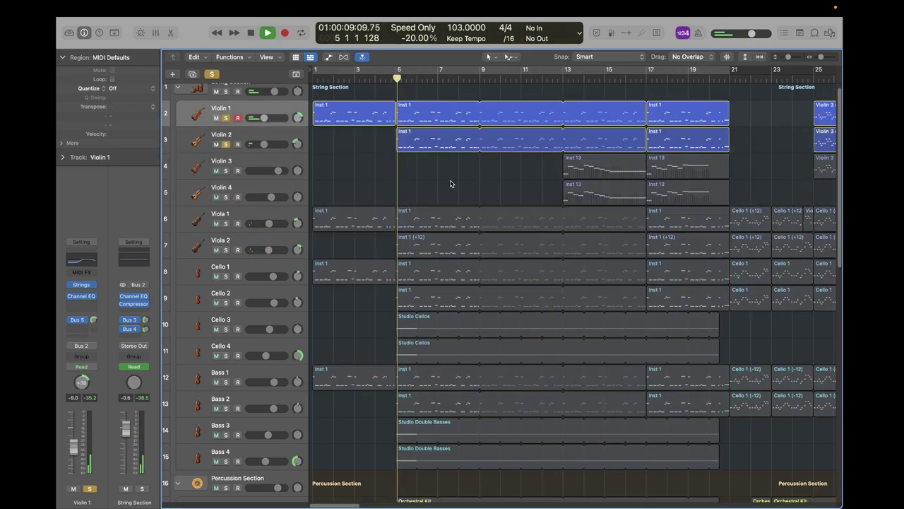
key("space")
left_click(397, 79)
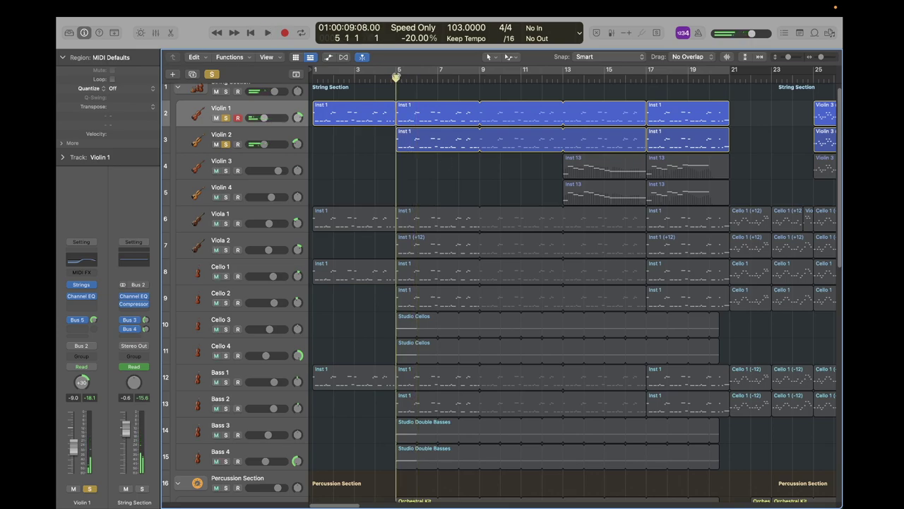
key("s")
key("Down")
key("s")
Solo the Bass 1 and Bass 2 tracks together
key("Down")
key("Down")
key("Down")
key("Down")
key("Down")
key("Down")
key("Down")
key("Down")
key("Down")
key("Down")
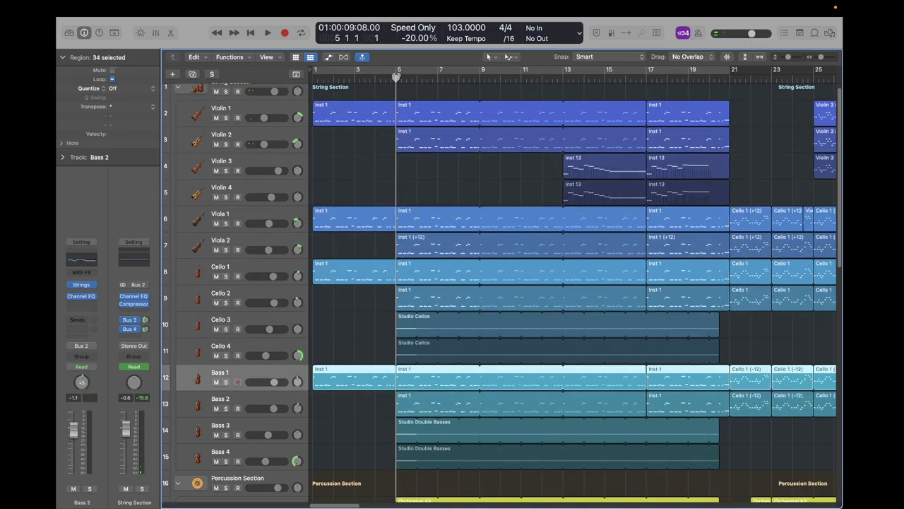
key("Up")
key("s")
key("Down")
key("s")
left_click(419, 176)
Play the two soloed basses from bar 5 and return the playhead to bar 5
key("space")
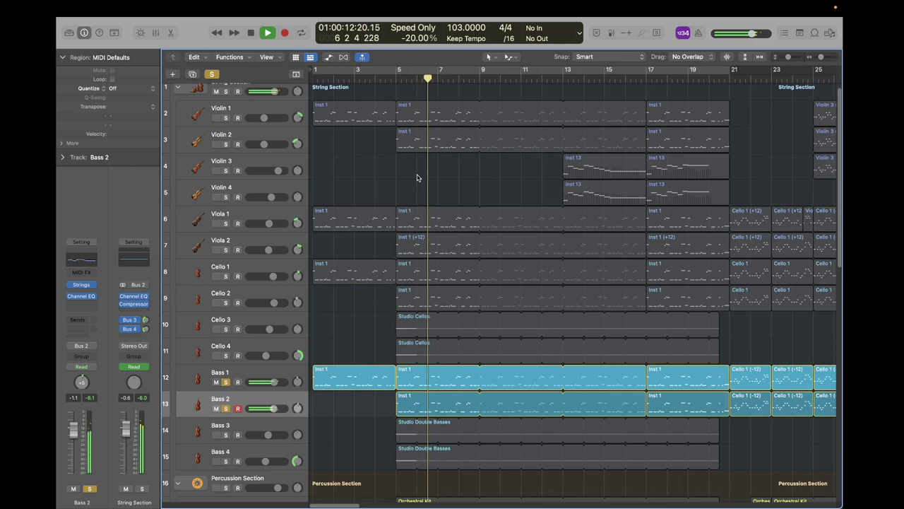
key("space")
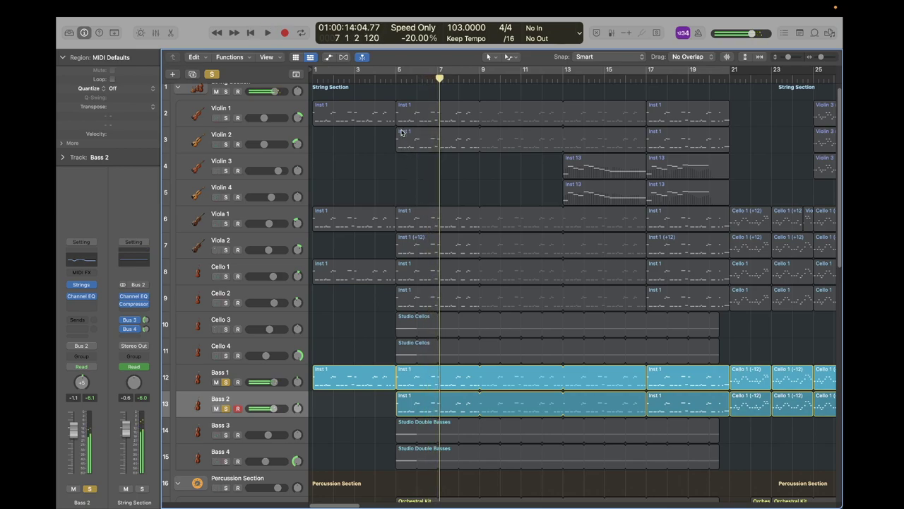
left_click(395, 74)
left_click(395, 78)
left_click(302, 33)
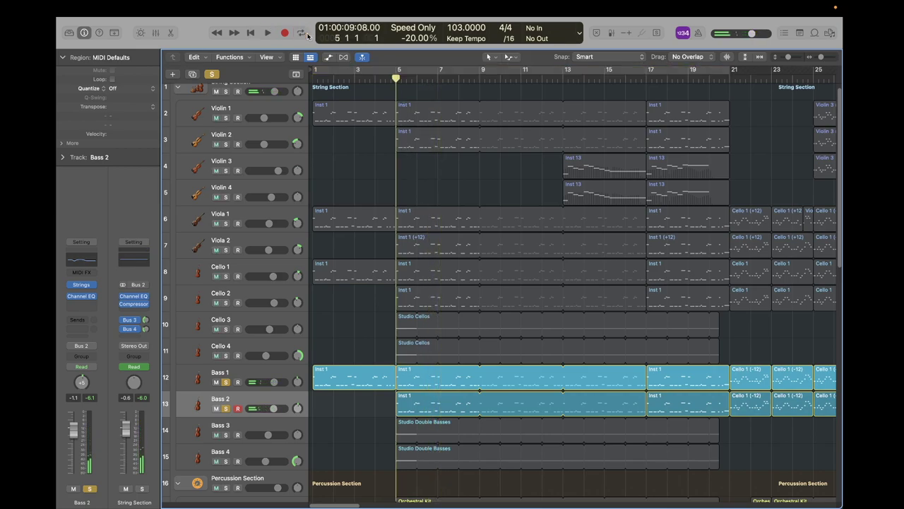
scroll(452, 210, "up", 1)
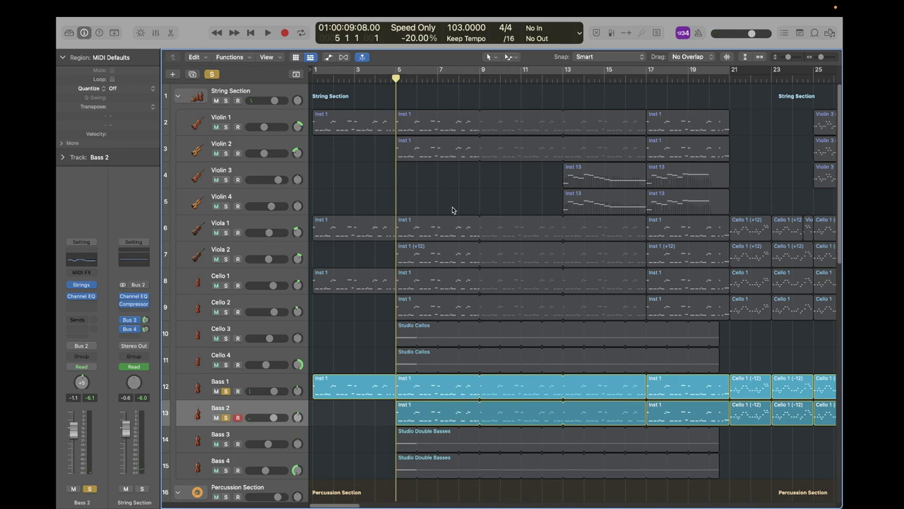
Add Cello 2, Cello 1, Viola 2, Viola 1, Violin 2 and Violin 1 to the soloed basses
key("Up")
key("Up")
key("Up")
key("Up")
key("s")
key("Up")
key("s")
key("Up")
key("s")
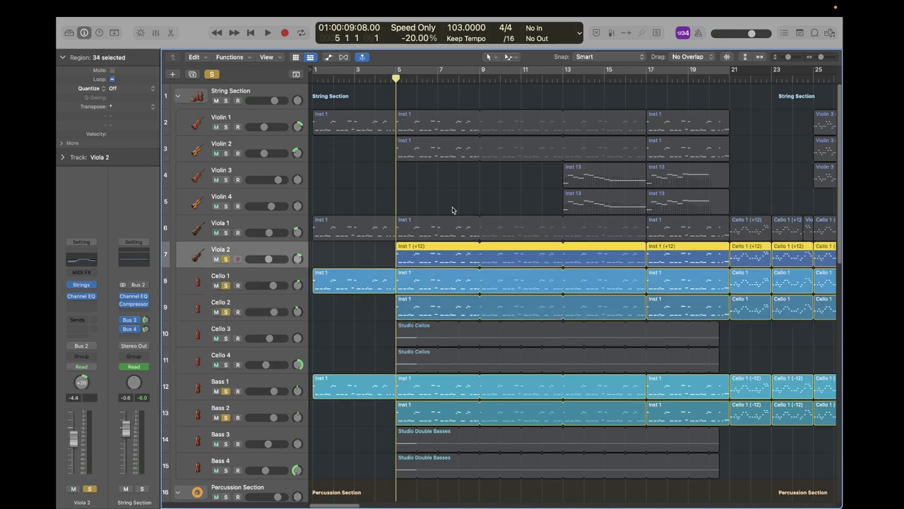
key("Up")
key("s")
key("Up")
key("Up")
key("s")
key("Up")
key("s")
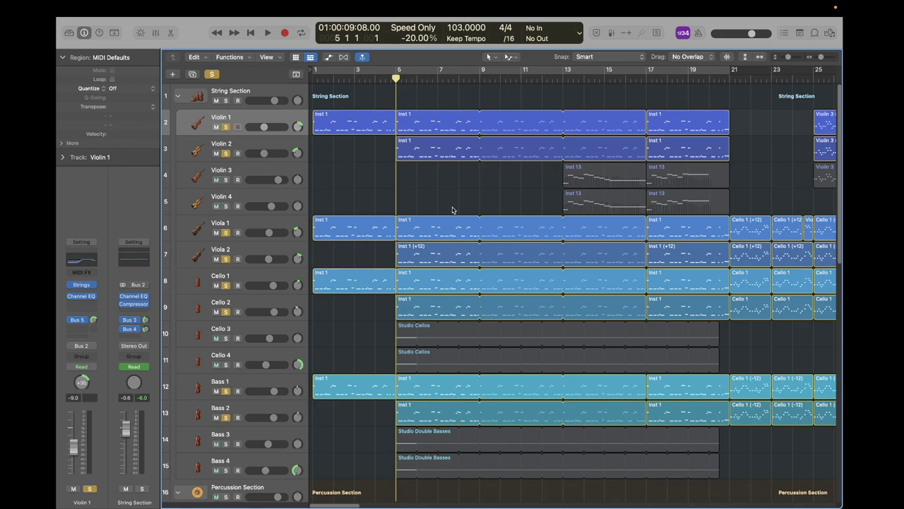
Play the combined soloed strings from bar 5 and return the playhead to bar 5
key("space")
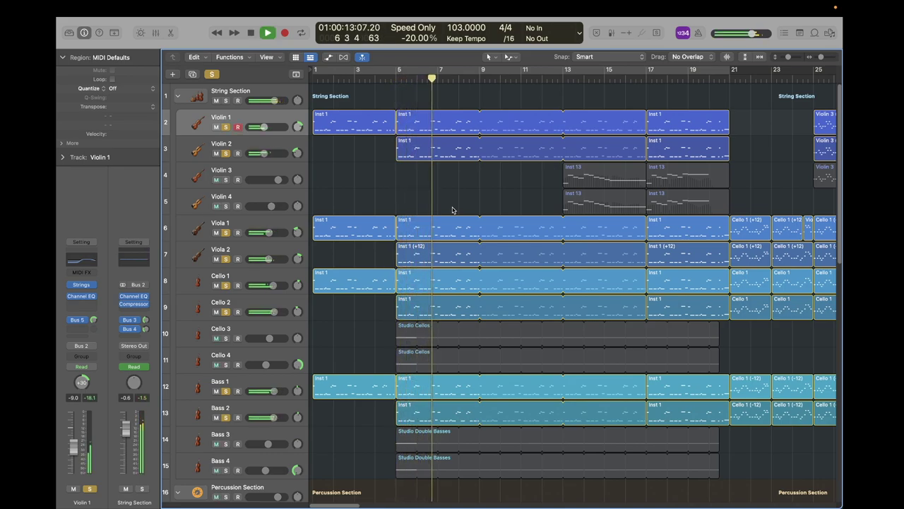
key("space")
left_click(399, 81)
Look over the string regions across the whole arrangement, from the opening to the final section
scroll(444, 244, "right", 15)
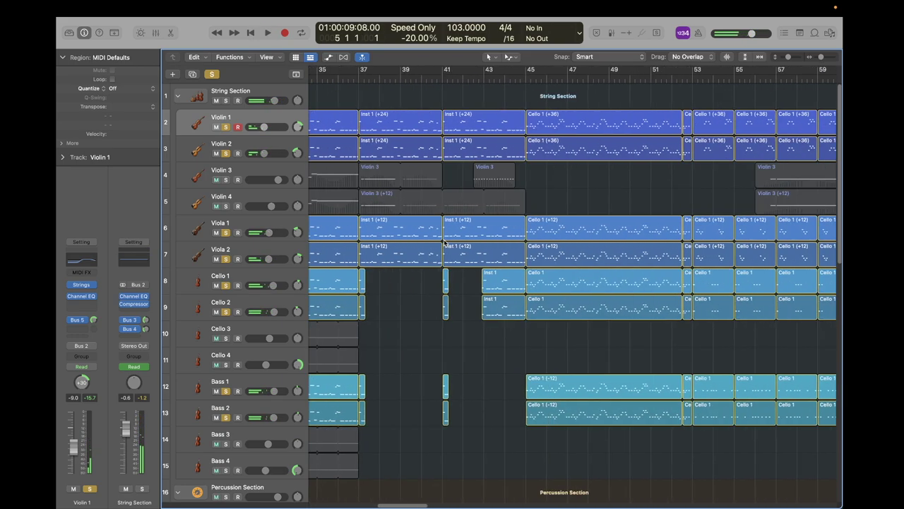
scroll(445, 243, "right", 6)
scroll(444, 243, "down", 1)
scroll(445, 244, "down", 5)
scroll(445, 243, "down", 5)
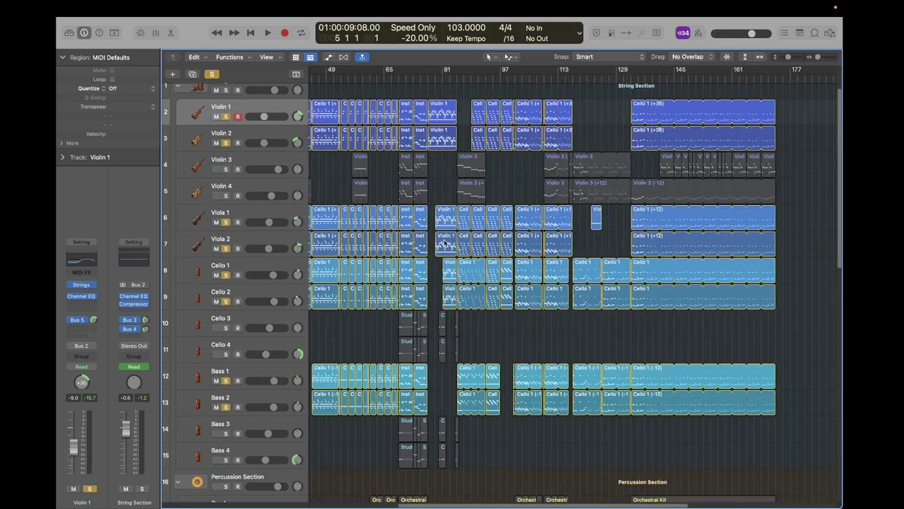
scroll(445, 243, "left", 1)
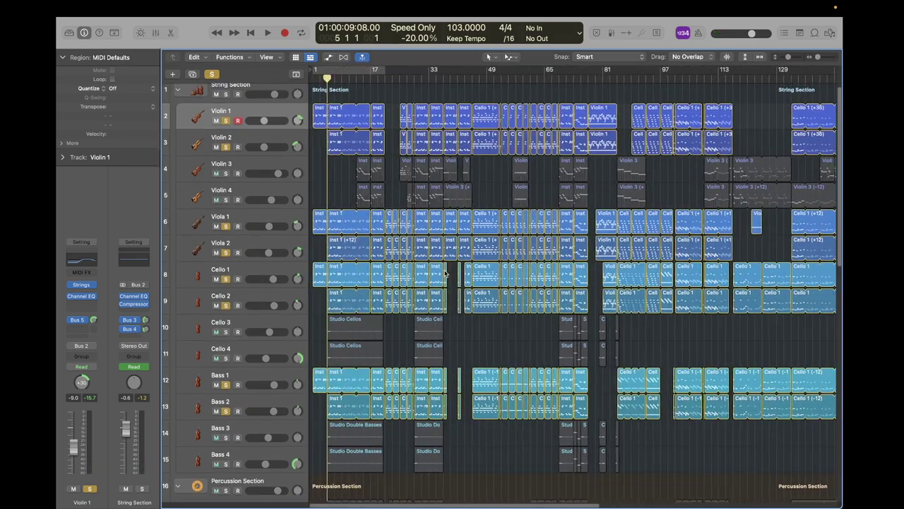
scroll(444, 272, "right", 10)
scroll(444, 273, "left", 10)
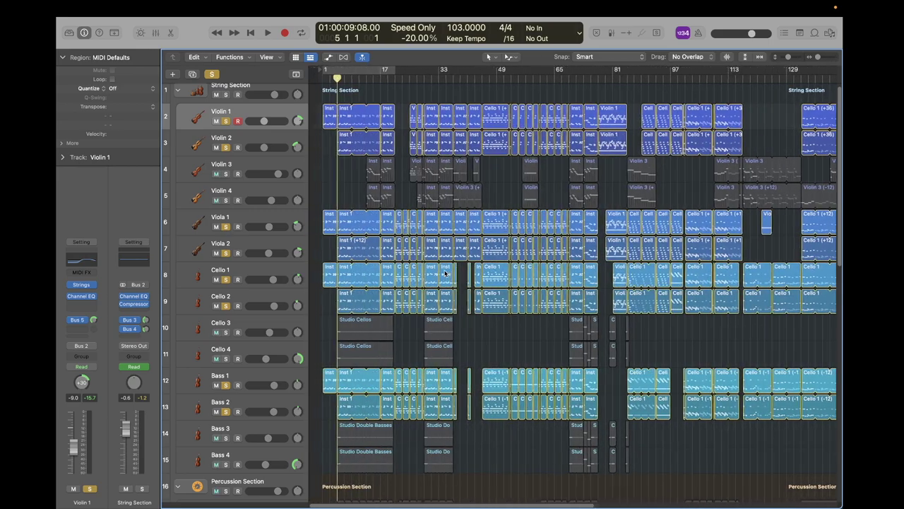
scroll(444, 272, "up", 5)
scroll(445, 273, "left", 3)
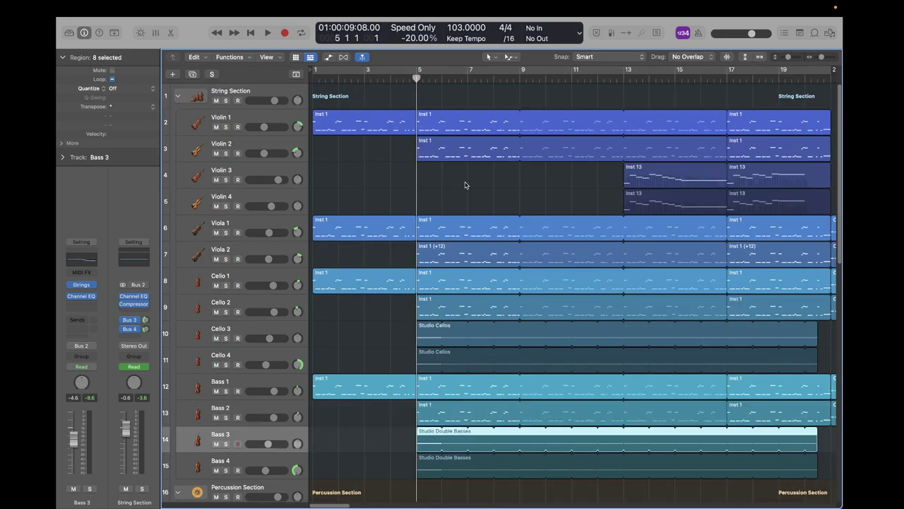
Step through the tracks from Bass 3 down to the End section and back up to the Percussion Section
key("Down")
key("Down")
key("Down")
key("Down")
key("Down")
key("Down")
key("Down")
key("Down")
key("Down")
key("Down")
key("Down")
key("Up")
key("Up")
key("Up")
key("Up")
key("Up")
key("Up")
key("Up")
key("Up")
key("Up")
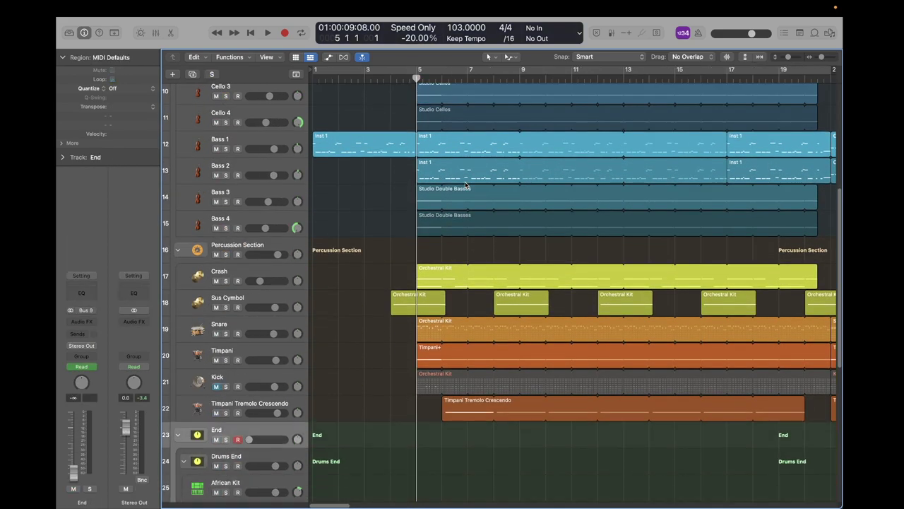
Solo the Percussion Section and listen to it from bar 6
key("s")
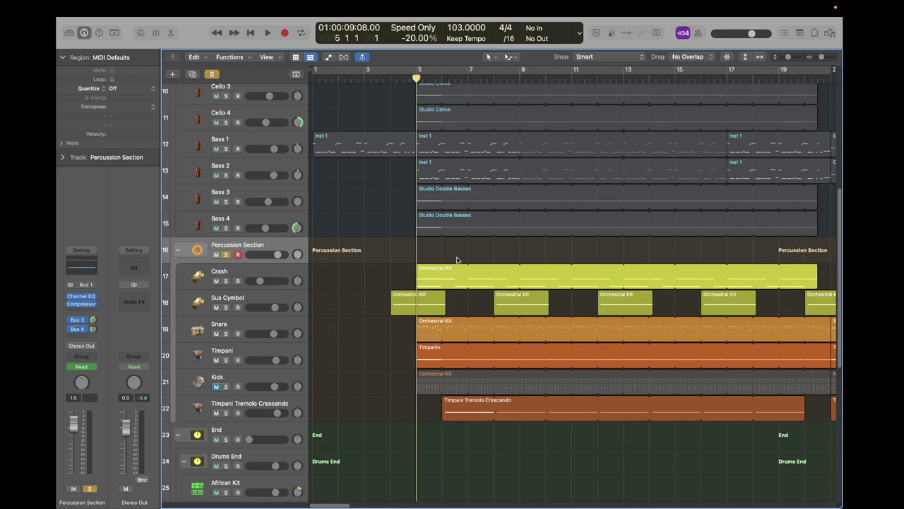
key("Down")
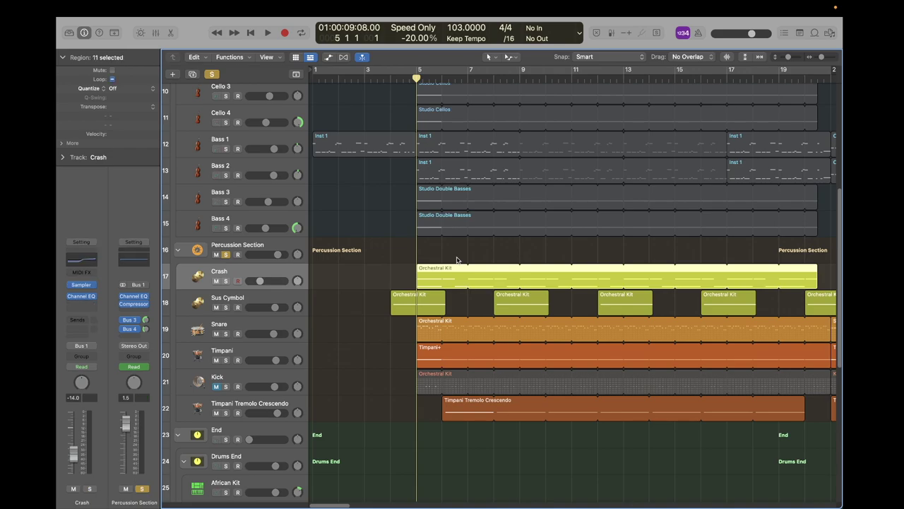
mouse_move(456, 260)
left_mouse_down()
mouse_move(465, 236)
mouse_move(464, 246)
left_mouse_up()
left_click(439, 76)
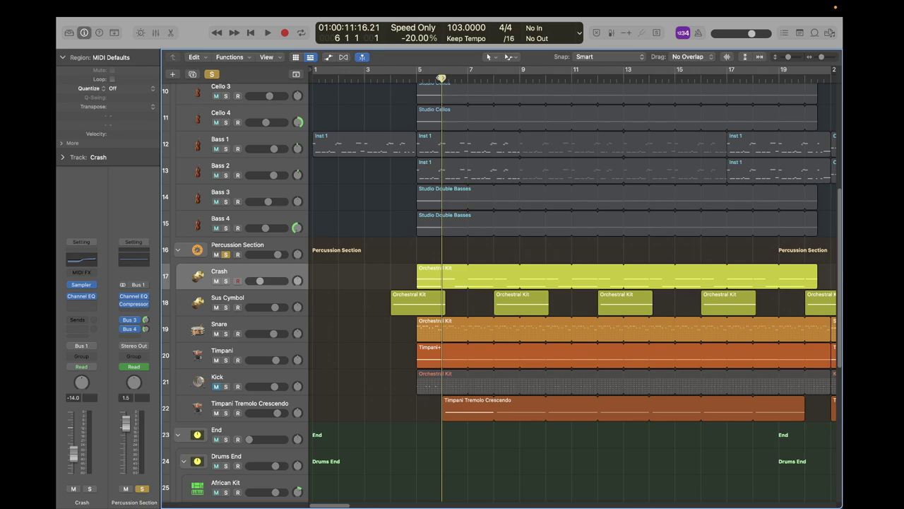
key("space")
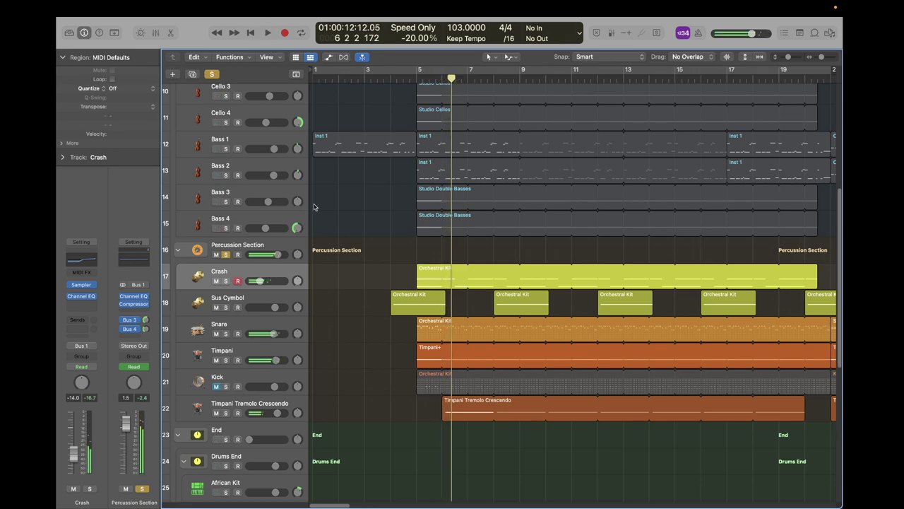
key("s")
key("space")
Replace the Percussion Section solo with a solo on the Crash track and play it briefly
left_click(278, 253)
left_click(269, 276)
key("s")
key("s")
key("space")
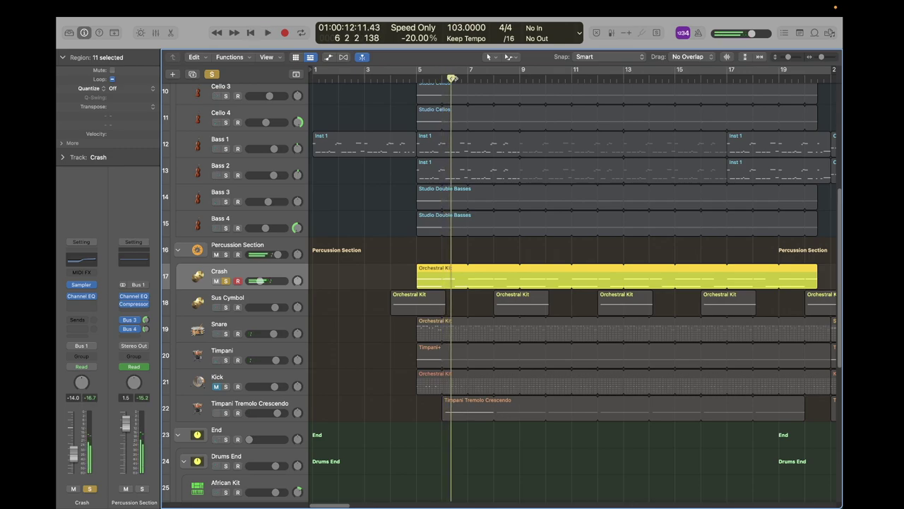
Listen to the Crash part from bars 5 and 6, return to bar 5, and clear its solo
double_click(455, 79)
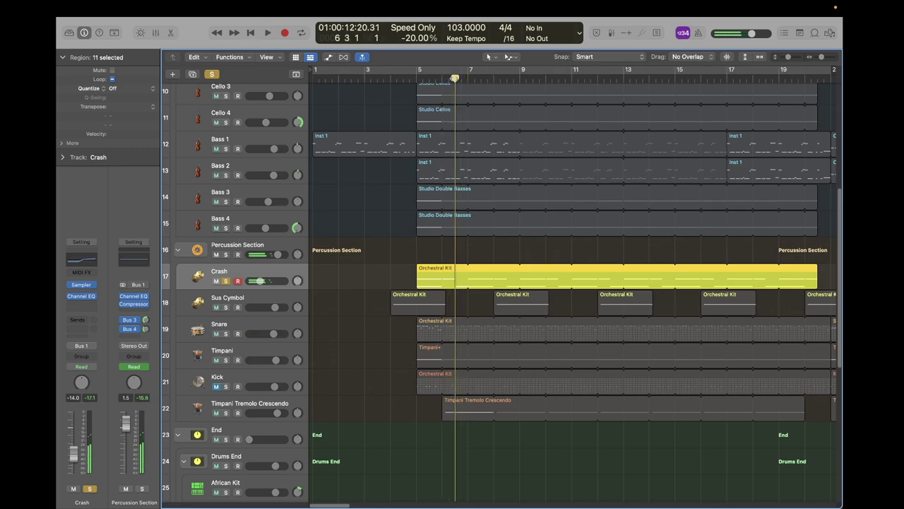
left_click(417, 77)
key("space")
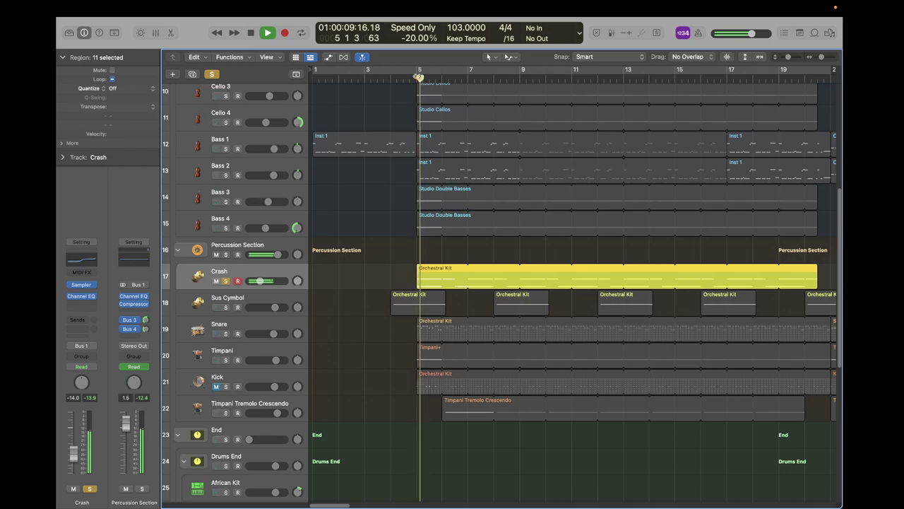
key("space")
left_click(443, 79)
key("space")
key("space")
left_click(443, 79)
left_click(416, 79)
key("s")
Solo the Sus Cymbol track, listen to it from around bar 4, return to bar 4, and clear its solo
key("Down")
key("s")
left_click(364, 271)
key("space")
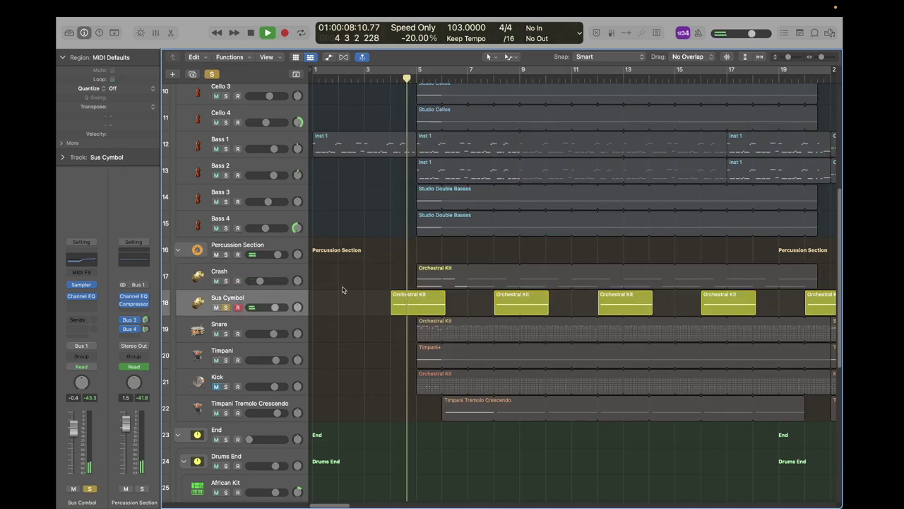
key("space")
left_click(392, 77)
key("s")
Solo the Snare track, listen to it from bar 5, and clear its solo
key("Down")
key("s")
left_click(418, 77)
key("space")
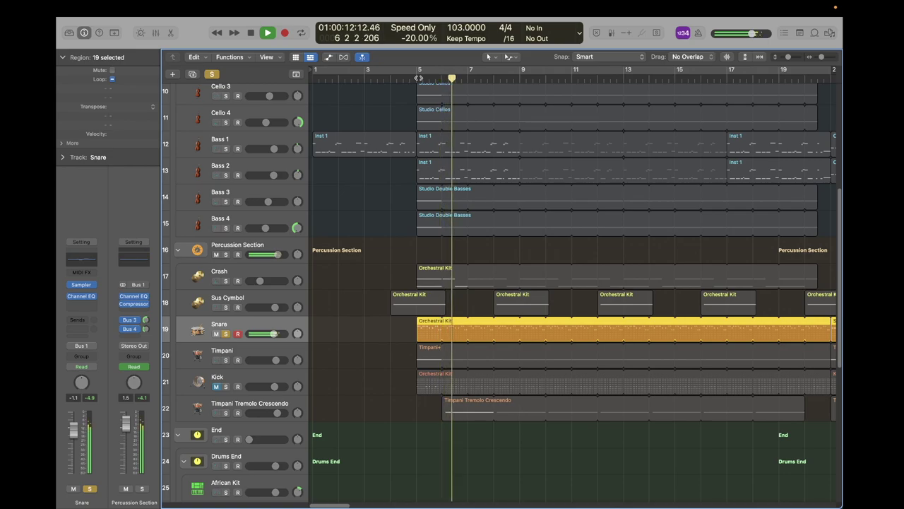
key("space")
key("s")
Solo the Timpani and Timpani Tremolo Crescendo tracks together, listen from bar 5, and clear both solos
key("Down")
key("s")
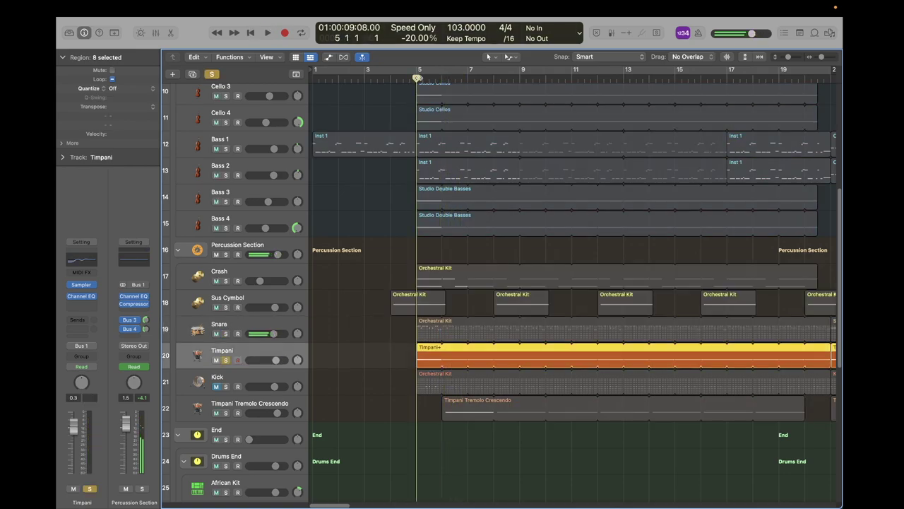
key("Down")
key("s")
key("space")
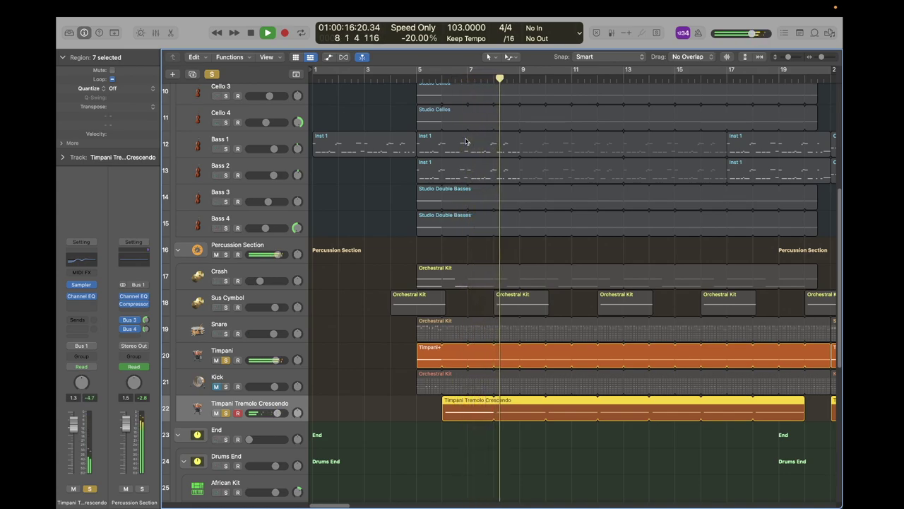
key("space")
key("Up")
key("Up")
key("s")
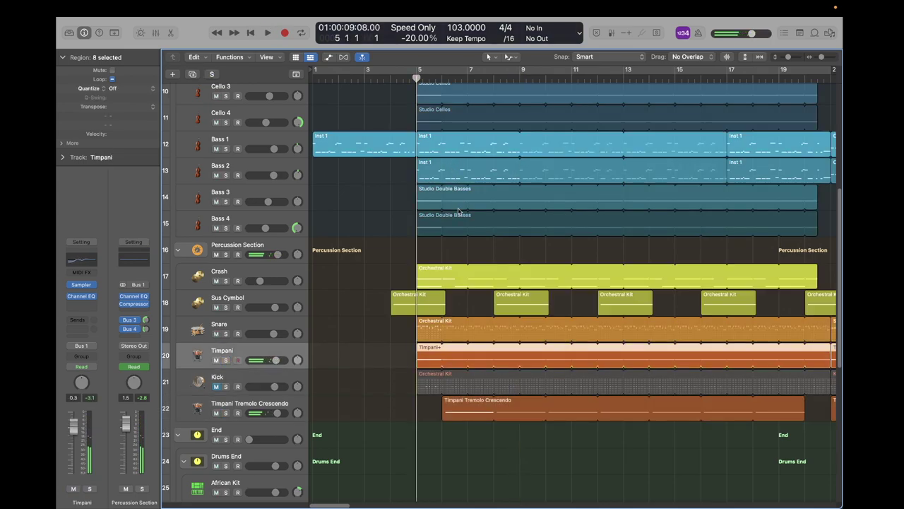
Select the Percussion Section track and look over the percussion regions beneath it
left_click(452, 253)
scroll(453, 254, "right", 3)
scroll(454, 255, "left", 3)
scroll(453, 256, "up", 2)
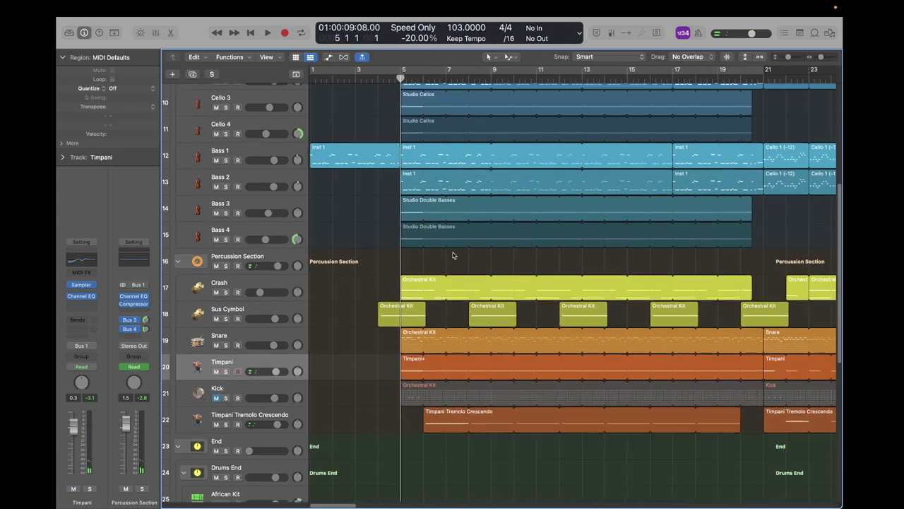
left_click(293, 247)
left_click(293, 256)
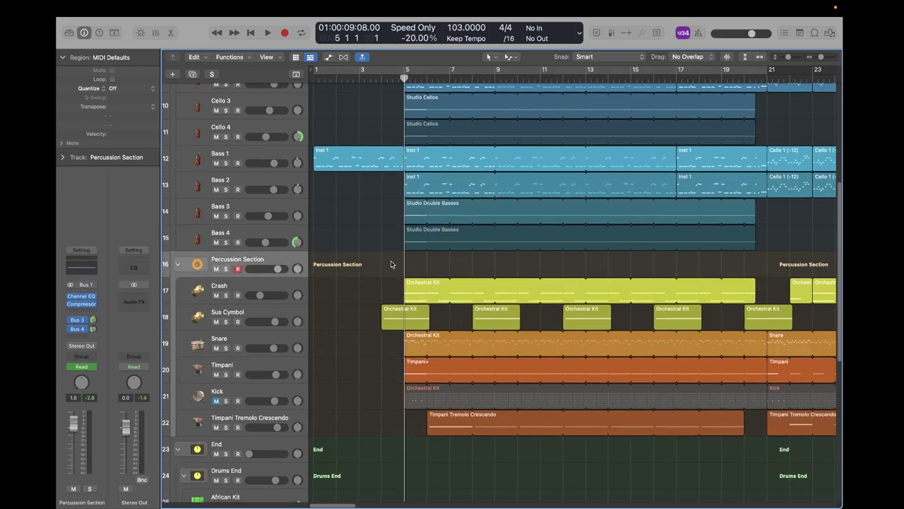
scroll(389, 264, "down", 2)
scroll(391, 264, "up", 2)
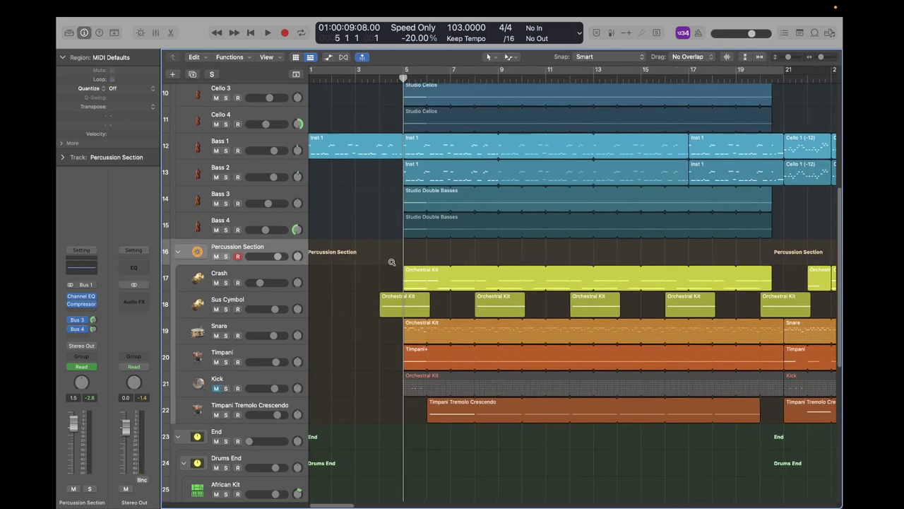
key("s")
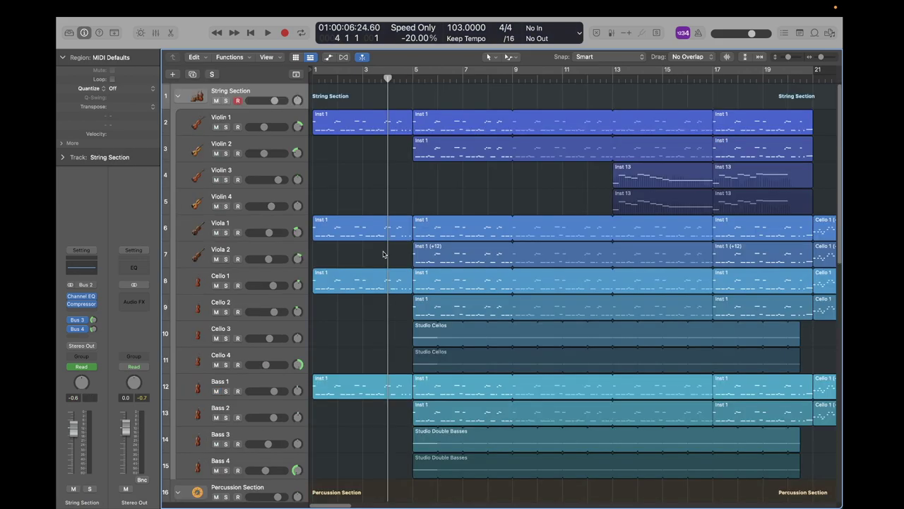
Look over the string regions that follow bar 21 and place the playhead at bar 21
scroll(384, 252, "down", 3)
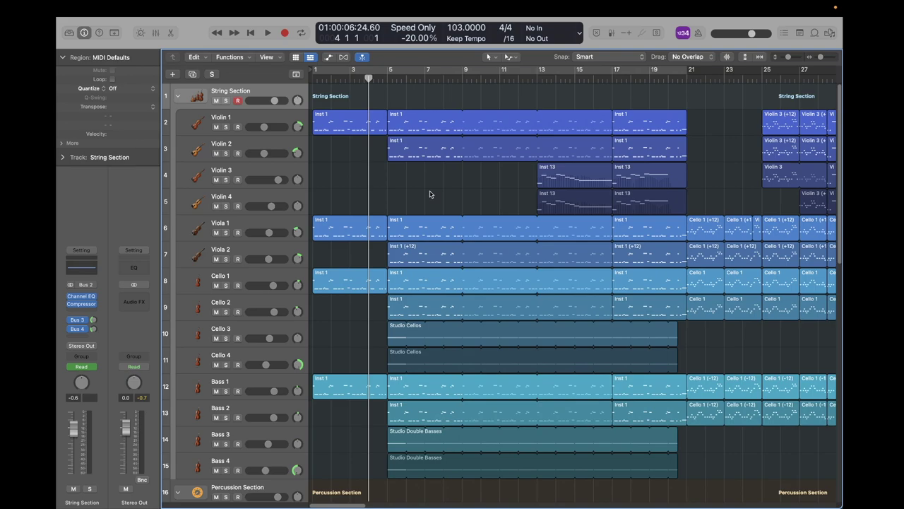
scroll(429, 195, "right", 10)
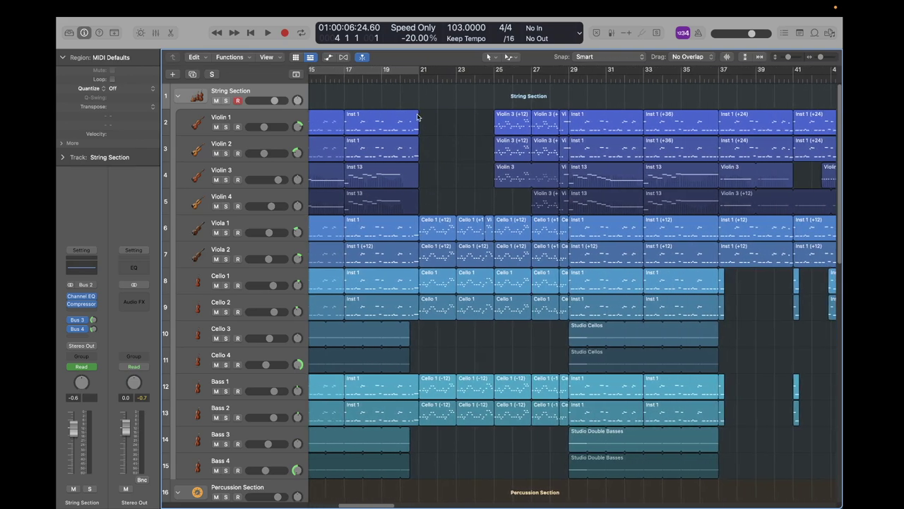
left_click(419, 79)
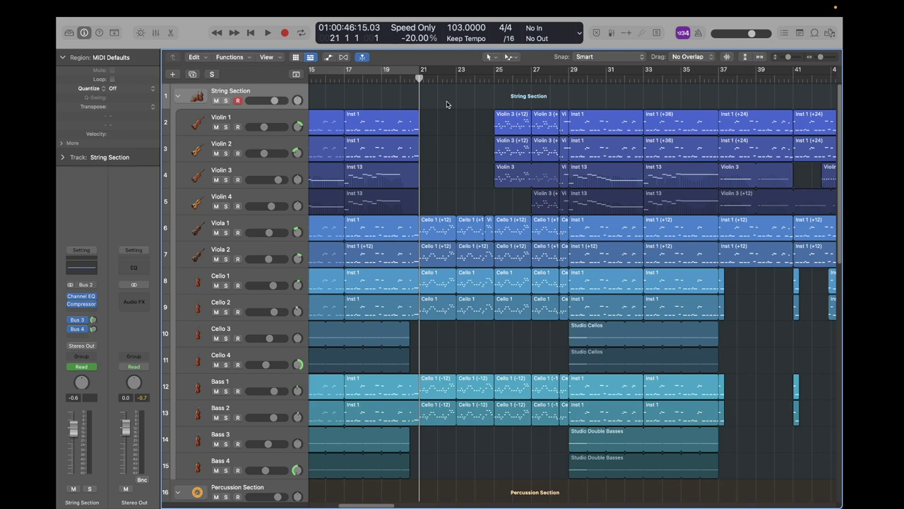
scroll(446, 104, "left", 10)
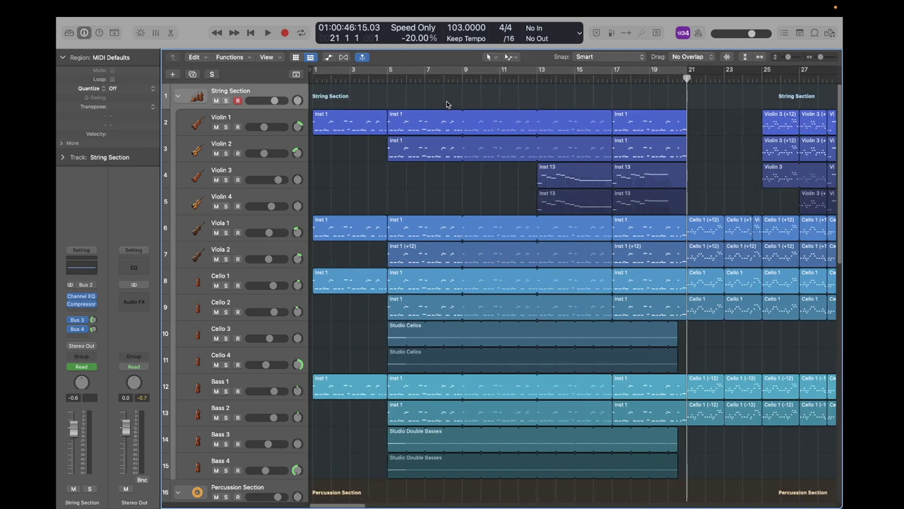
Return the playhead to bar 1 and select the Violin 1 track
key("Return")
key("Down")
key("Up")
key("Down")
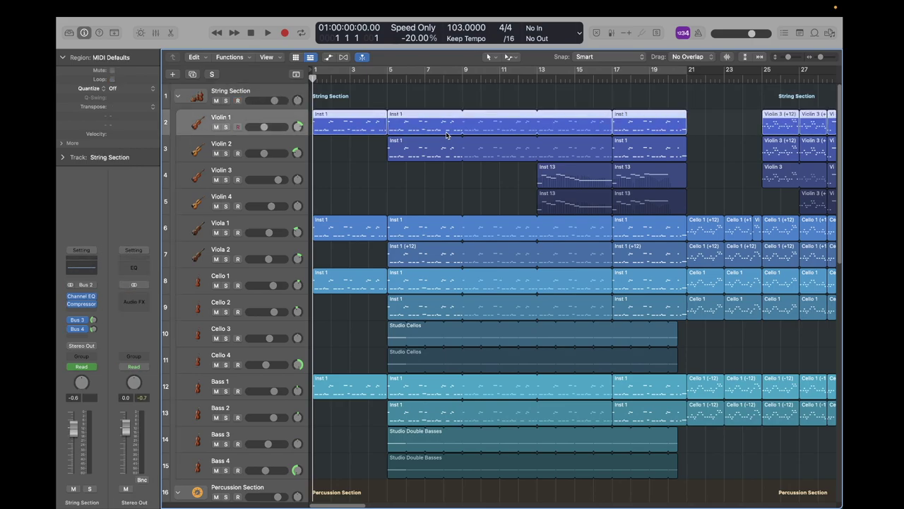
key("Up")
key("Down")
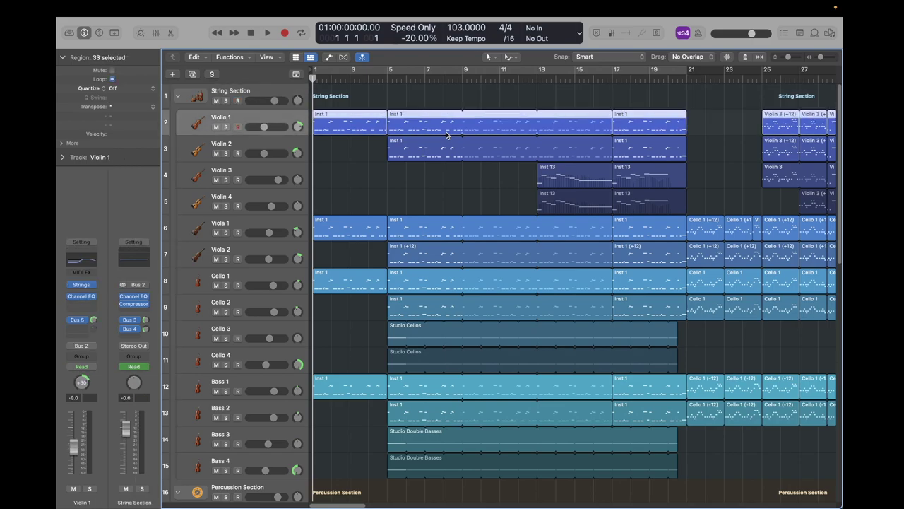
left_click(413, 186)
key("Up")
key("Down")
left_click(414, 186)
Open Violin 1's Studio Strings instrument, examine its articulation setting, and close it
left_click(82, 284)
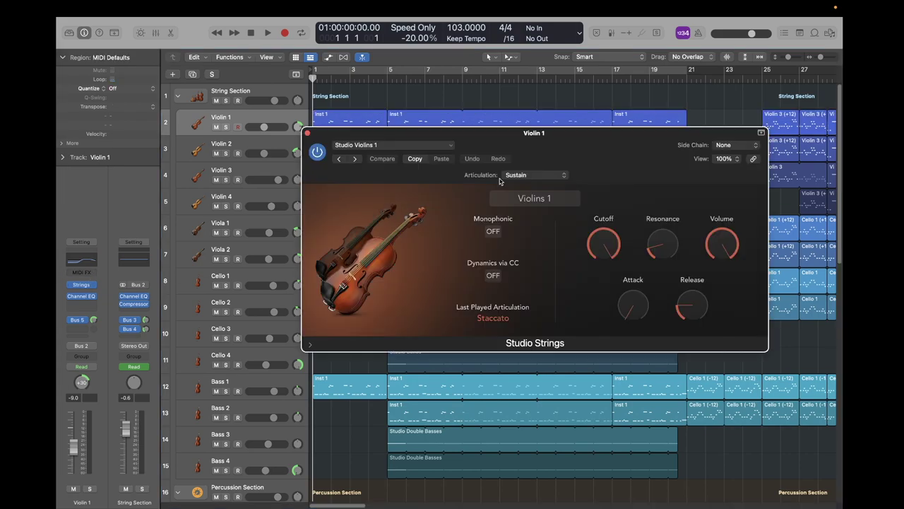
left_click_drag(585, 144, 498, 169)
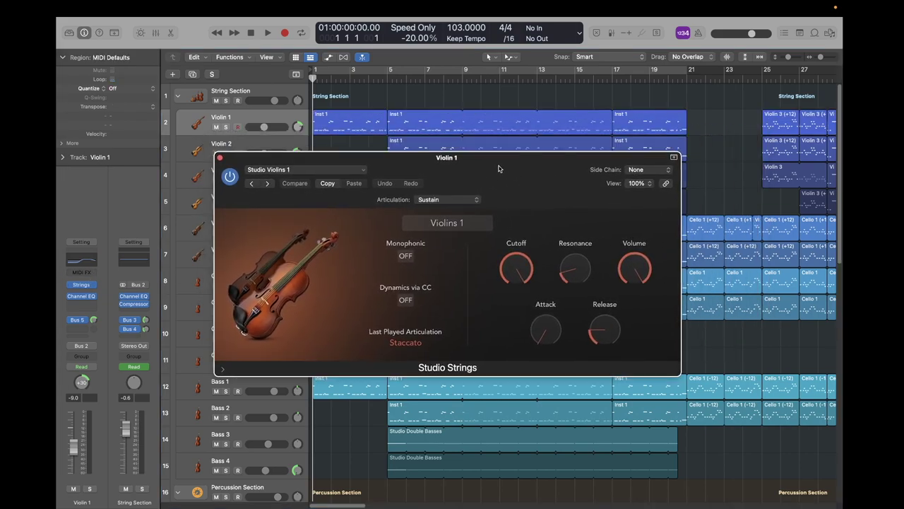
left_click(221, 159)
Open Violin 1's first region in the Piano Roll, solo the track, and enlarge the opening notes
double_click(349, 123)
scroll(564, 376, "up", 3)
scroll(564, 377, "up", 2)
key("s")
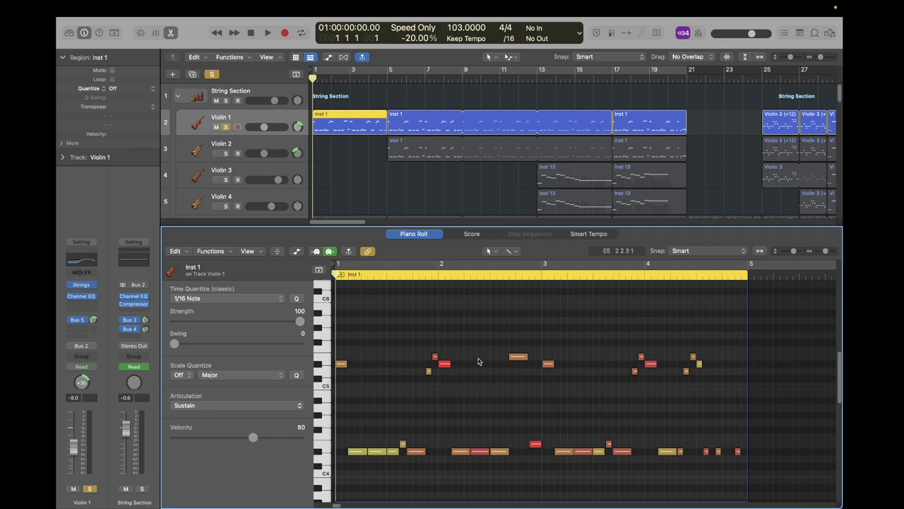
scroll(478, 361, "up", 2)
scroll(478, 361, "down", 1)
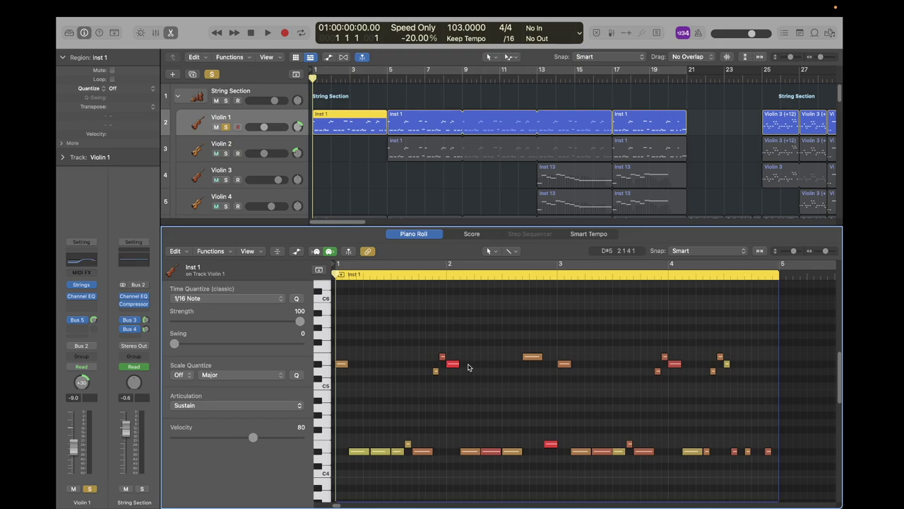
scroll(464, 365, "up", 3)
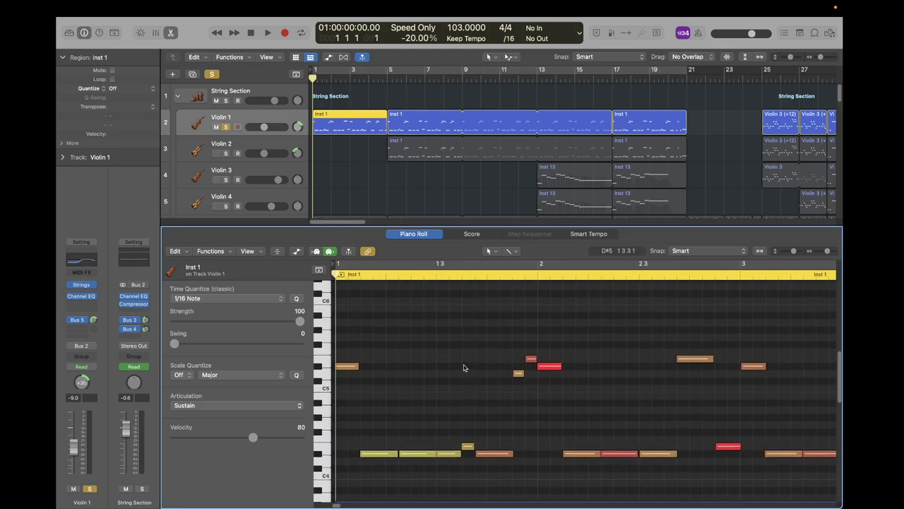
Select the region's first note, examine the articulations available for it, and close the Piano Roll
left_click(349, 365)
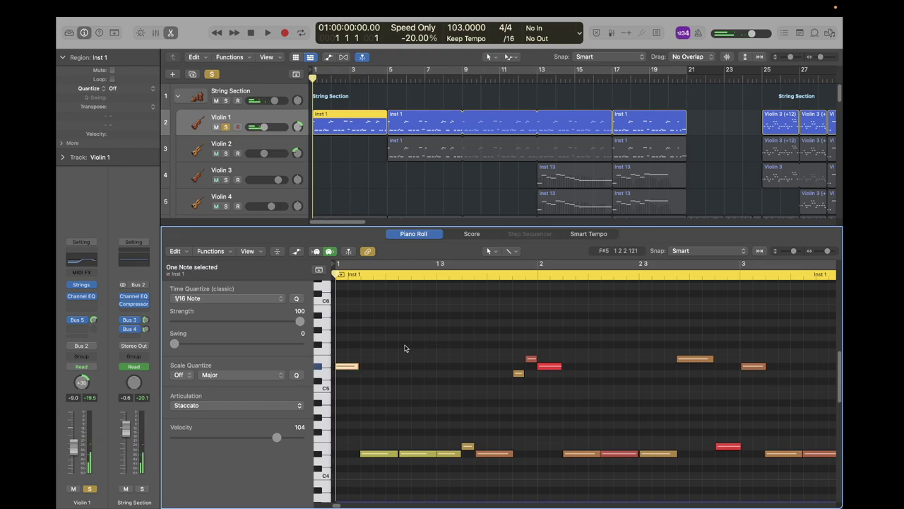
left_click(285, 404)
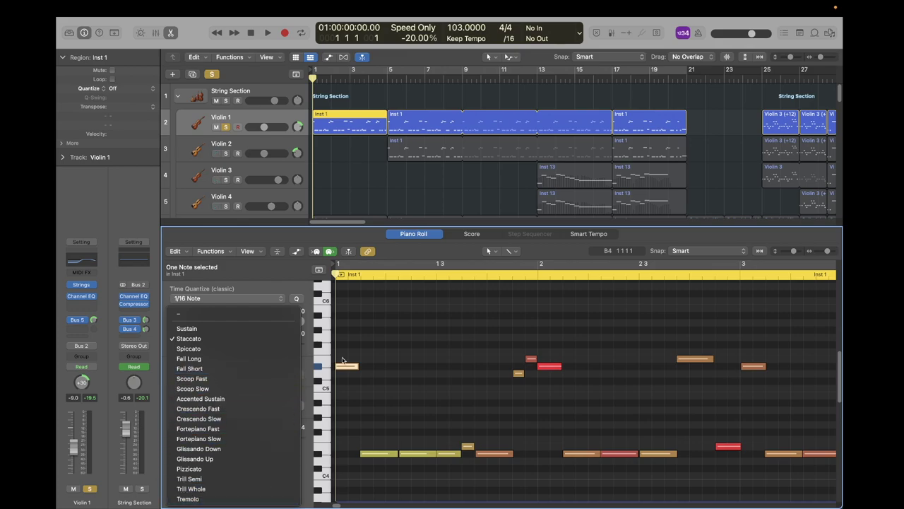
left_click(263, 328)
left_click(447, 307, "ctrl+alt")
key("e")
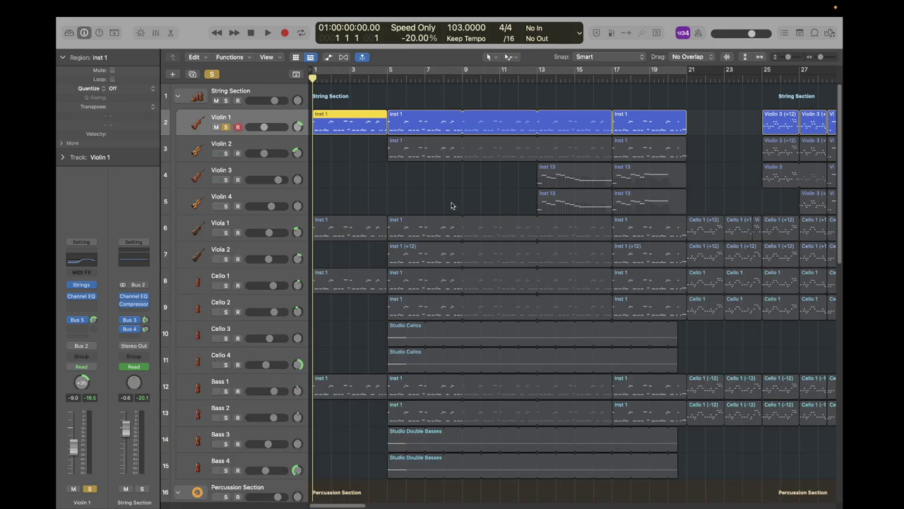
Clear the Violin 1 solo and select the String Section track
key("cmd+a")
key("Down")
key("Down")
key("Up")
key("Up")
key("Up")
key("Up")
key("Up")
key("Up")
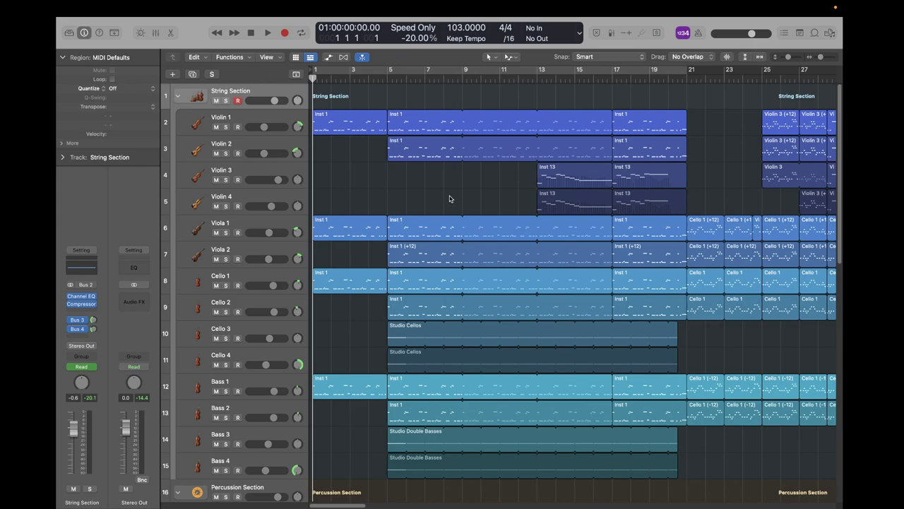
Solo the DOOM IS ETERNAL audio track at the end of the track list
scroll(450, 198, "right", 5)
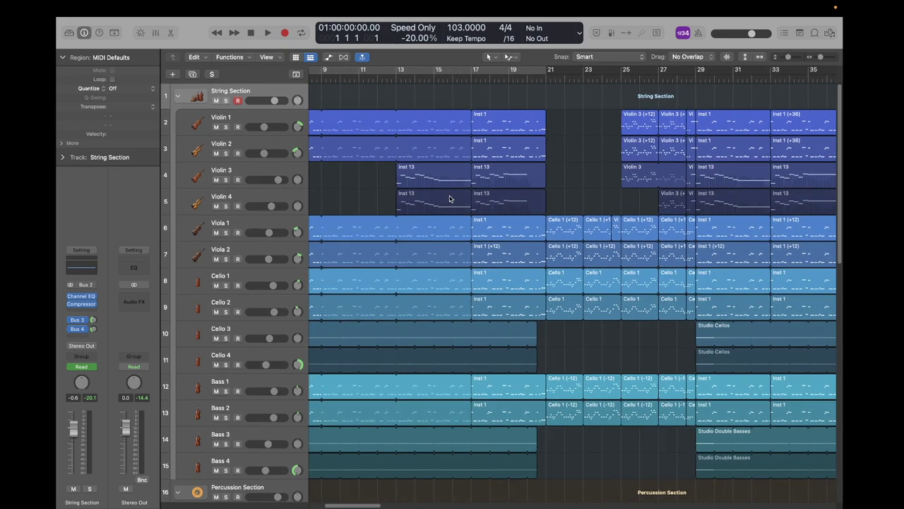
scroll(481, 184, "down", 15)
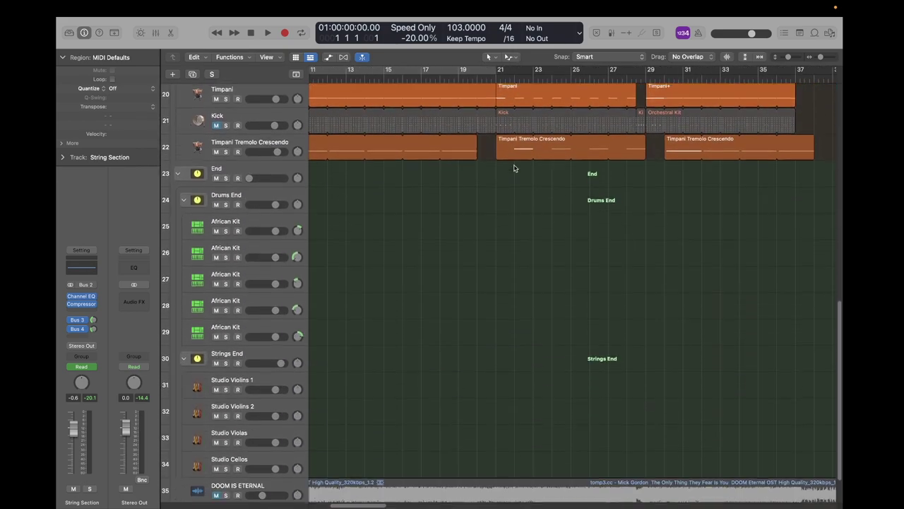
left_click(226, 445)
left_click(473, 295)
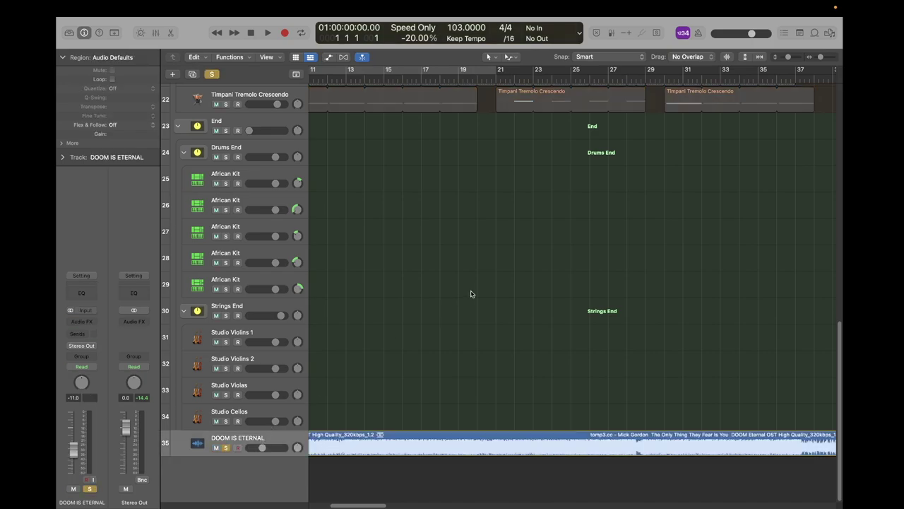
scroll(472, 294, "right", 2)
scroll(472, 294, "up", 3)
scroll(472, 294, "right", 1)
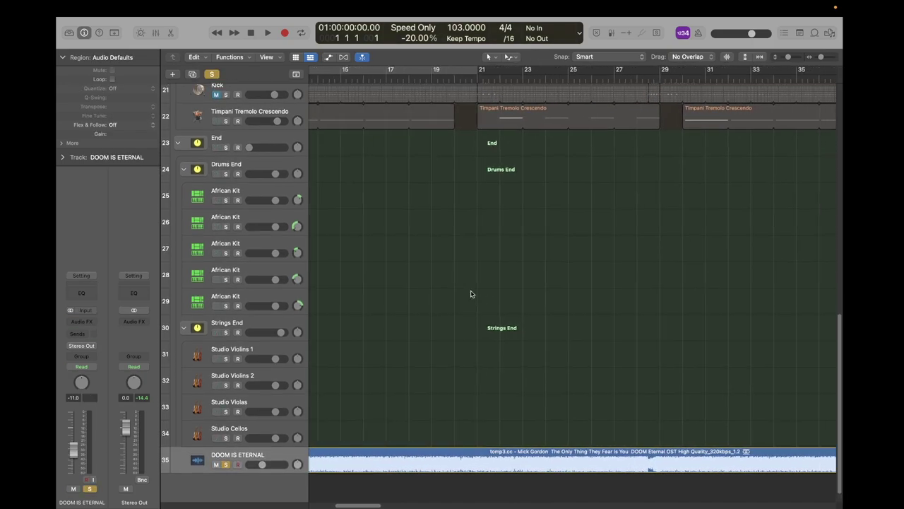
Listen to the DOOM IS ETERNAL track around bar 17 and from bar 21
key("space")
scroll(431, 204, "up", 1)
key("space")
scroll(466, 111, "right", 3)
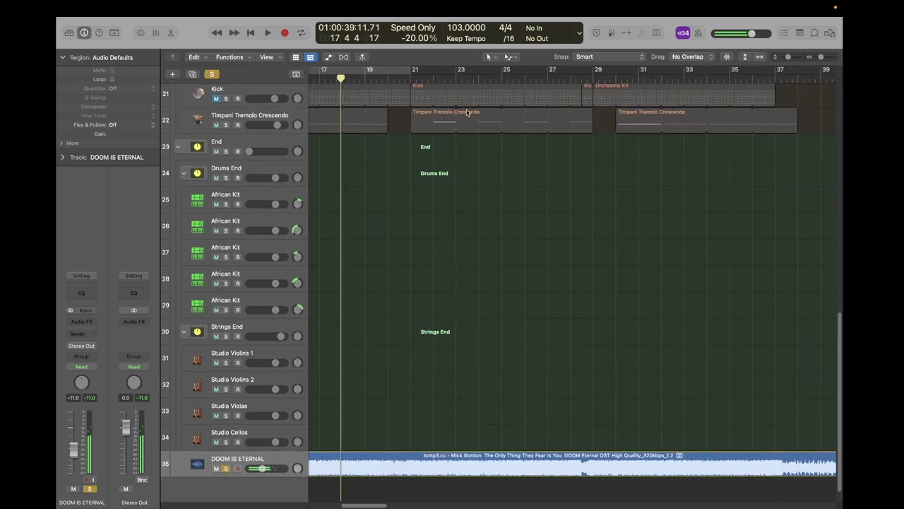
scroll(467, 111, "down", 1)
scroll(466, 112, "left", 1)
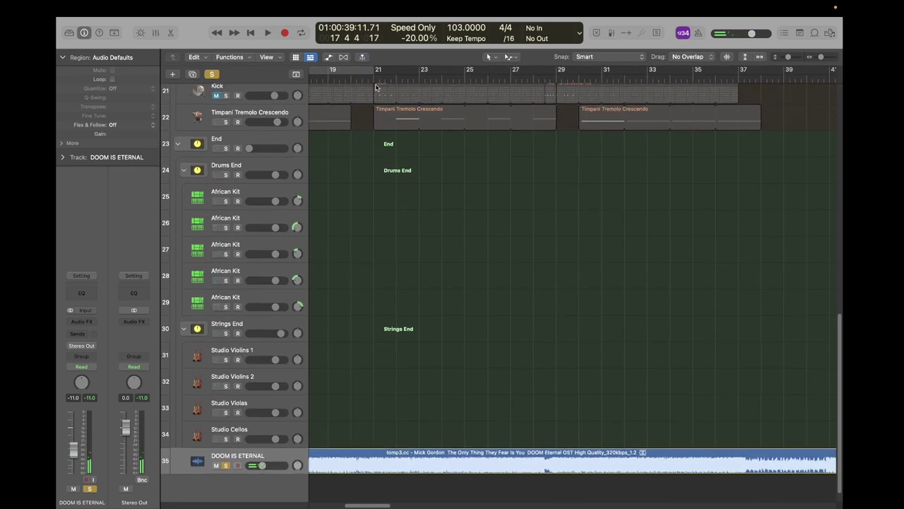
left_click(357, 78)
key("space")
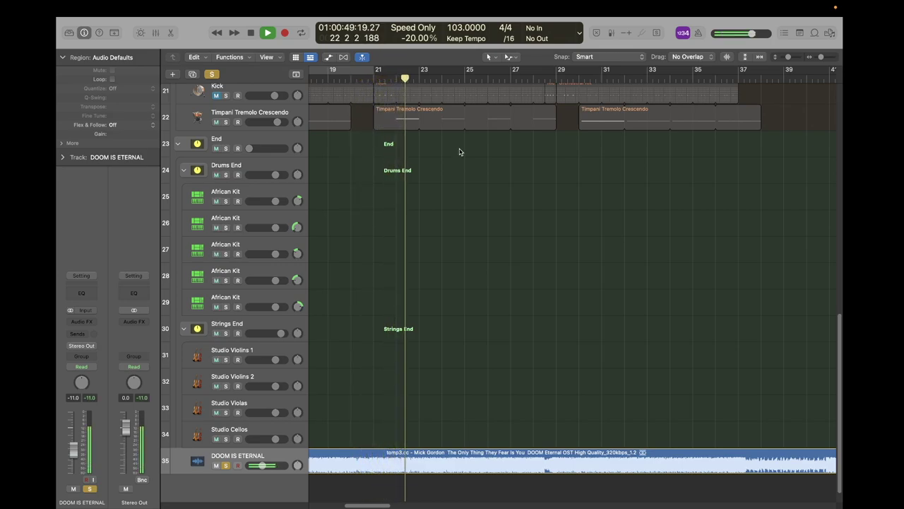
key("space")
Solo the String Section in place of the DOOM IS ETERNAL track and listen from bar 21 to bar 25
scroll(438, 212, "up", 10)
scroll(429, 256, "up", 5)
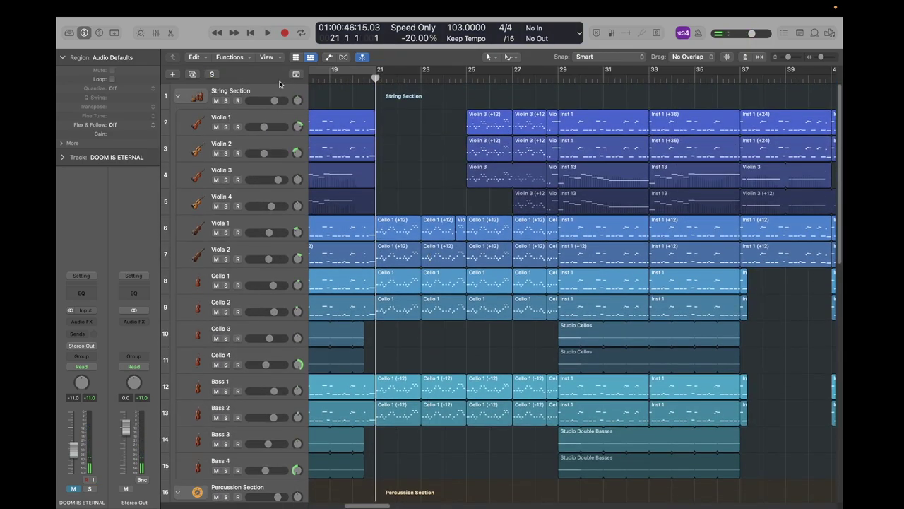
left_click(265, 88)
key("s")
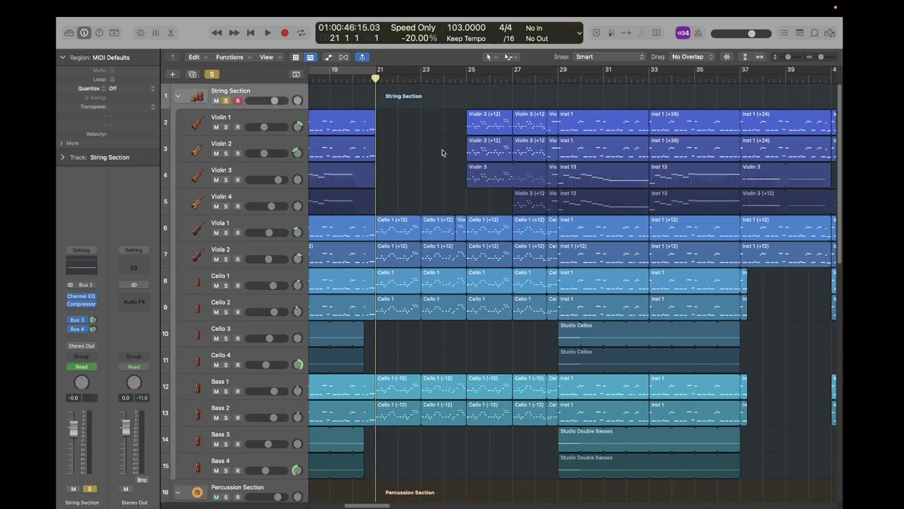
scroll(443, 153, "up", 2)
key("space")
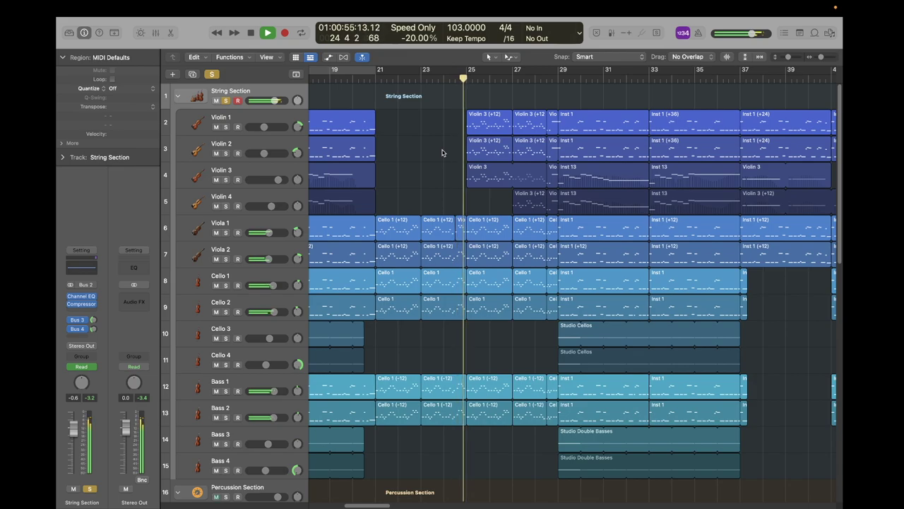
key("space")
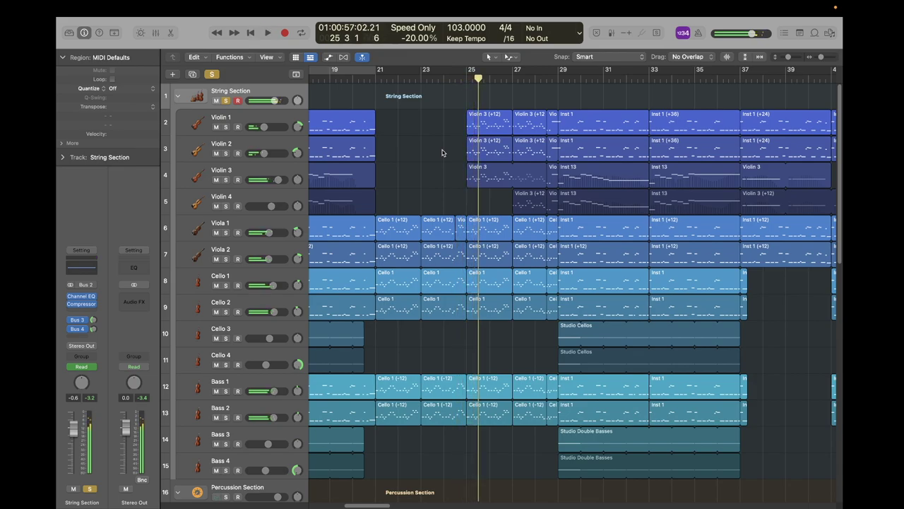
Set the playhead to bar 24 and solo the Viola 1 track in place of the String Section
left_click(444, 77)
key("s")
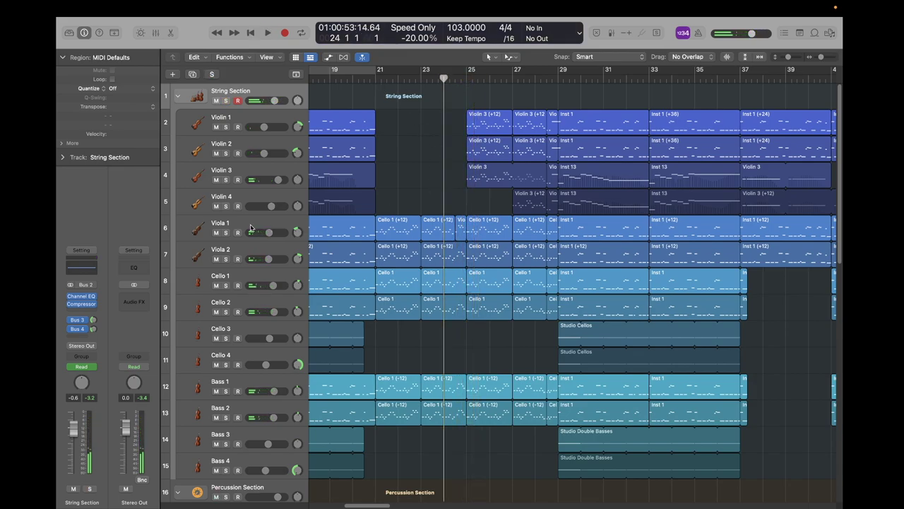
left_click(405, 216)
left_click(416, 180)
key("s")
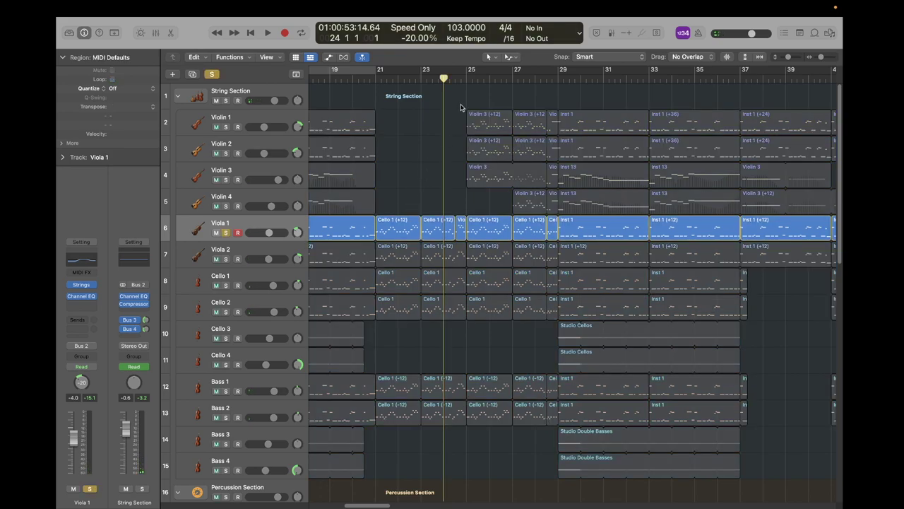
Listen to Viola 1 from the middle of bar 24 and clear its solo
left_click(454, 78)
key("space")
left_click(455, 78)
key("s")
Solo the DOOM IS ETERNAL audio track and listen to it from the middle of bar 24 into bar 25
scroll(454, 248, "down", 15)
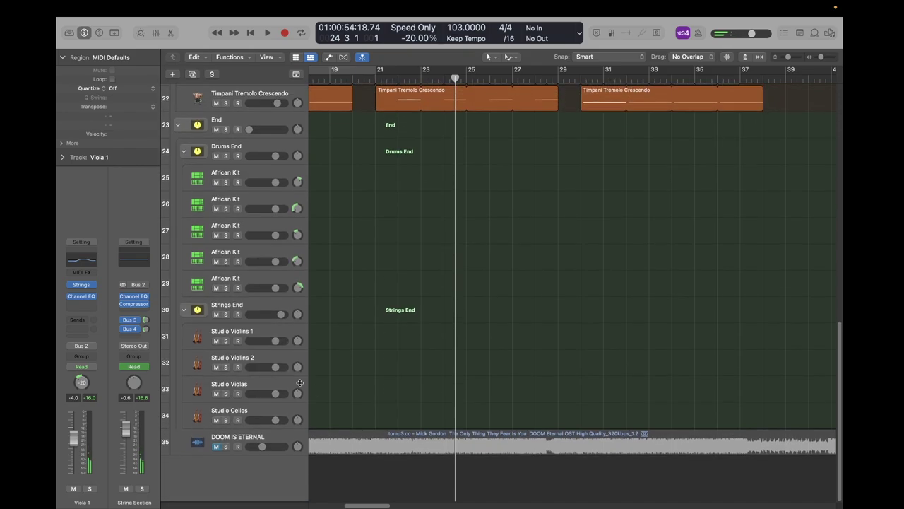
left_click(274, 443)
key("s")
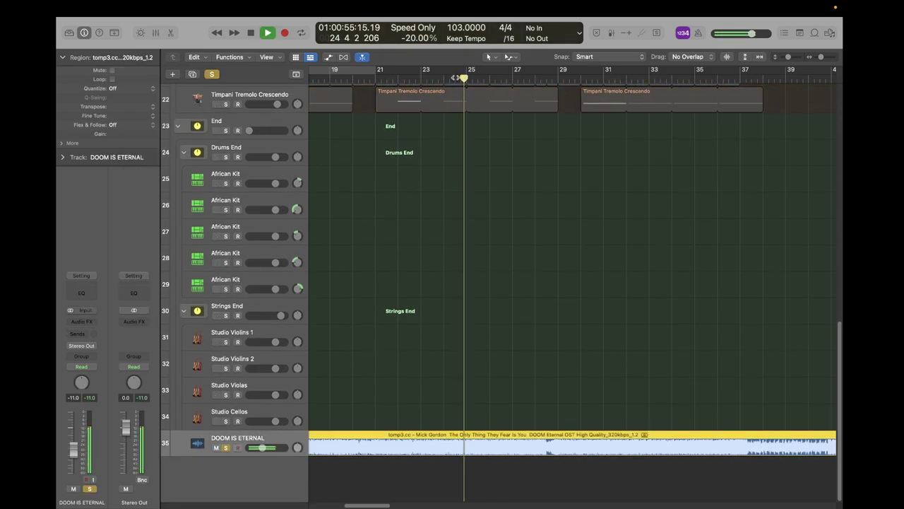
key("space")
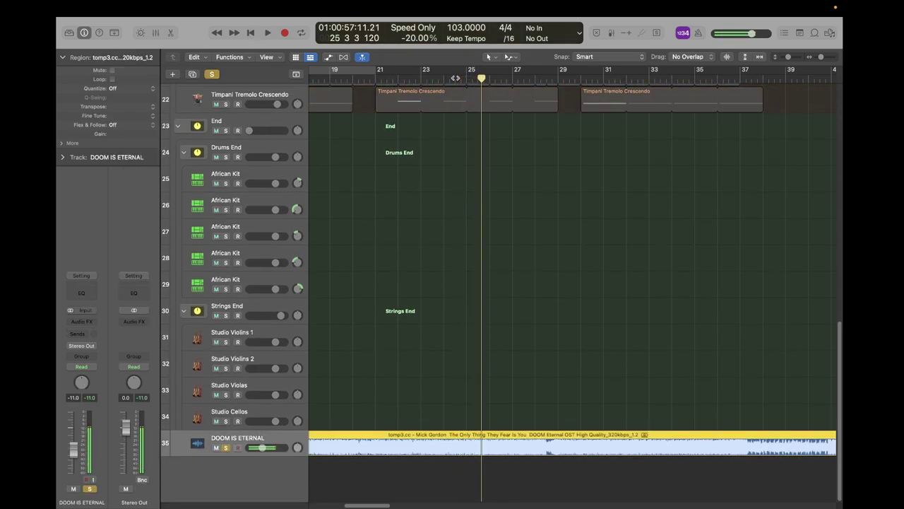
Clear the DOOM IS ETERNAL solo and return the playhead to bar 21 with the String Section track selected
left_click(466, 79)
scroll(425, 192, "up", 5)
scroll(425, 191, "up", 12)
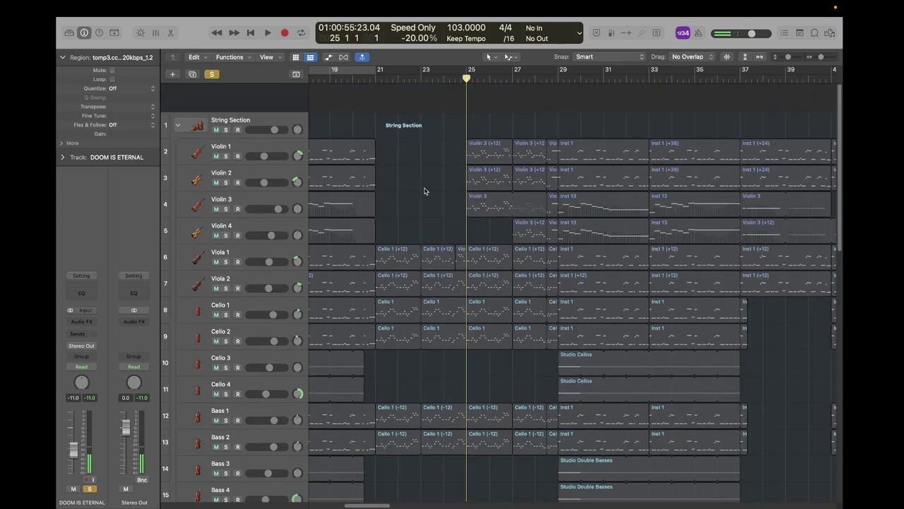
key("s")
left_click(381, 94)
key("super+Right")
Solo the DOOM IS ETERNAL audio track again
scroll(422, 179, "down", 9)
scroll(421, 178, "down", 8)
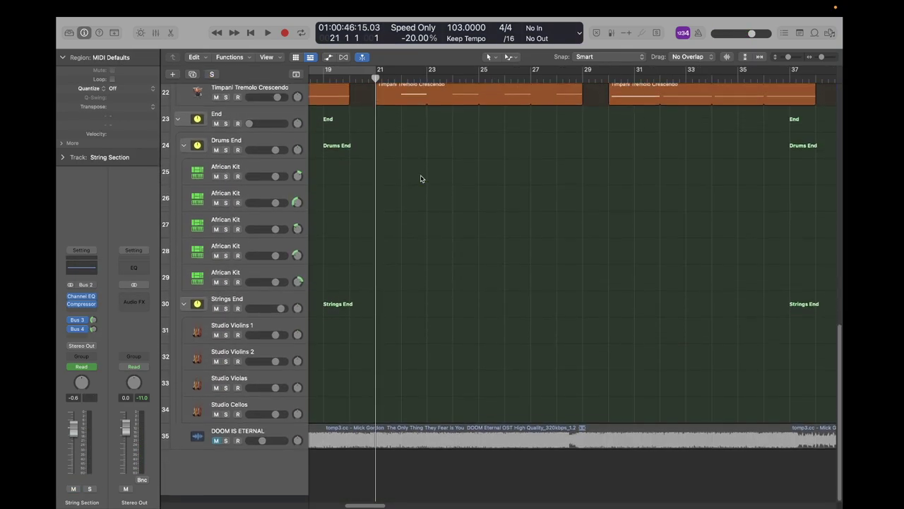
left_click(270, 442)
key("s")
scroll(523, 175, "right", 1)
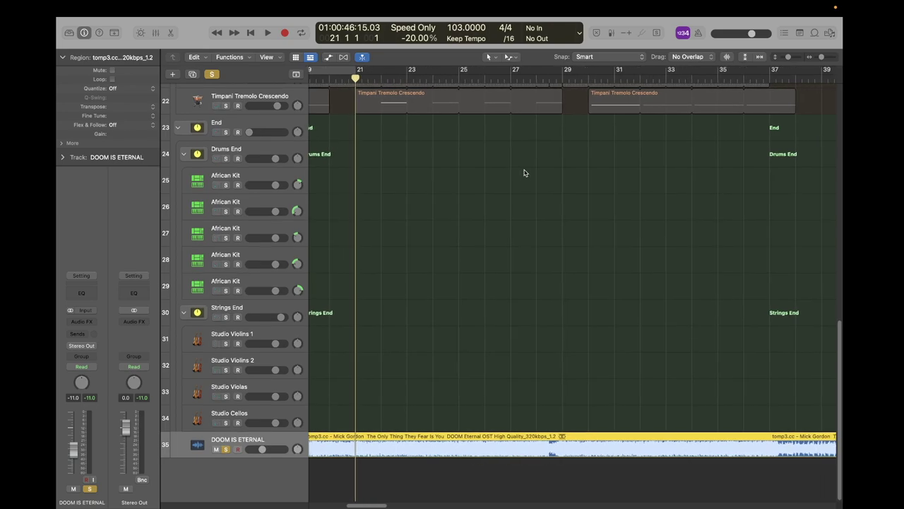
Listen twice to the DOOM IS ETERNAL track from bar 25 and return the playhead to bar 25
left_click(458, 82)
key("space")
key("space")
left_click(457, 82)
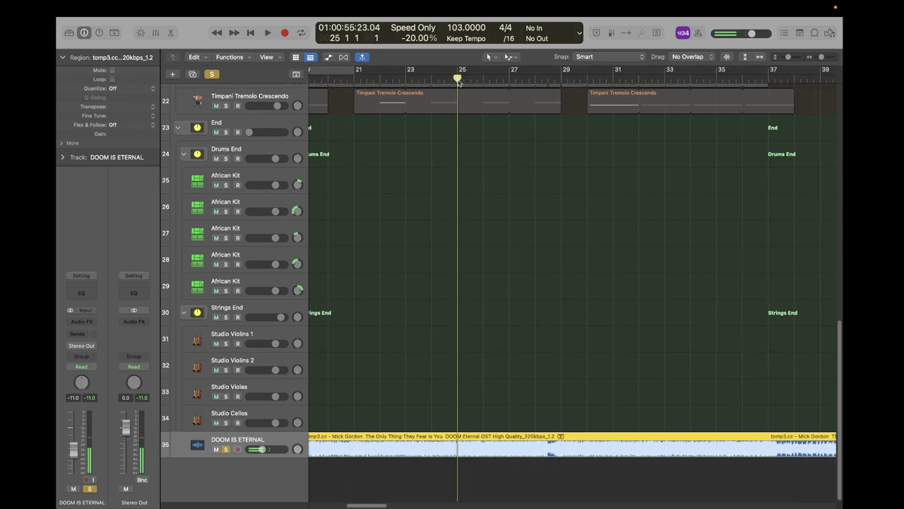
scroll(485, 155, "right", 2)
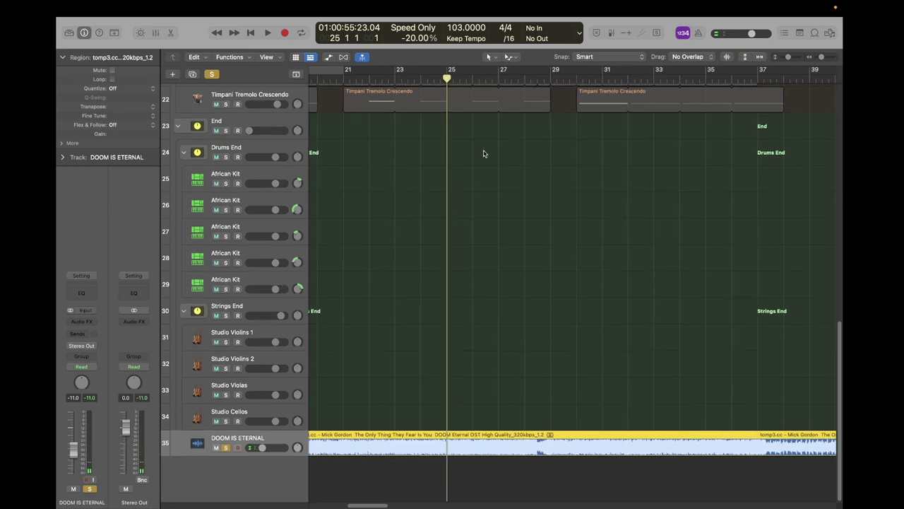
key("space")
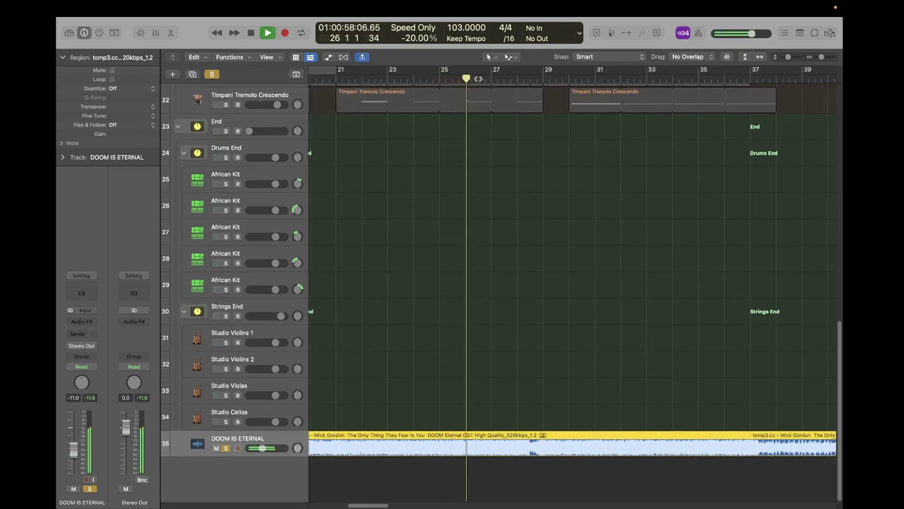
key("space")
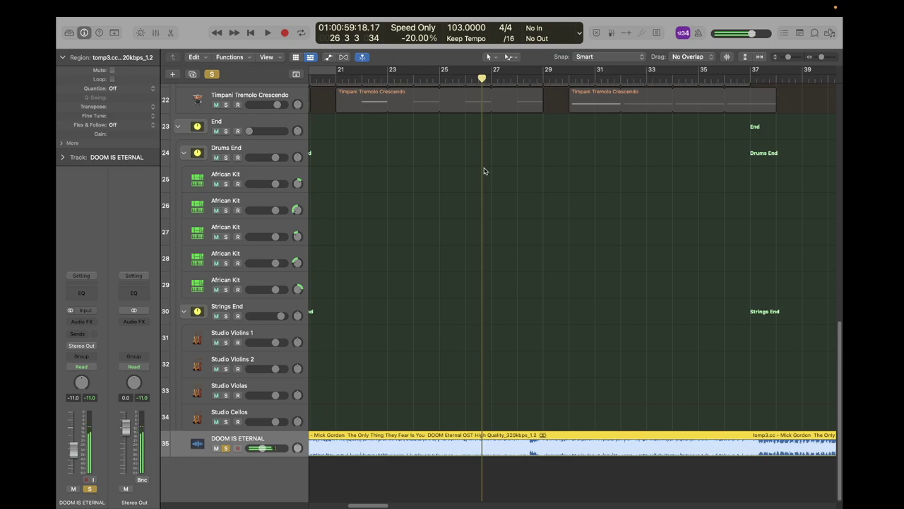
left_click(440, 82)
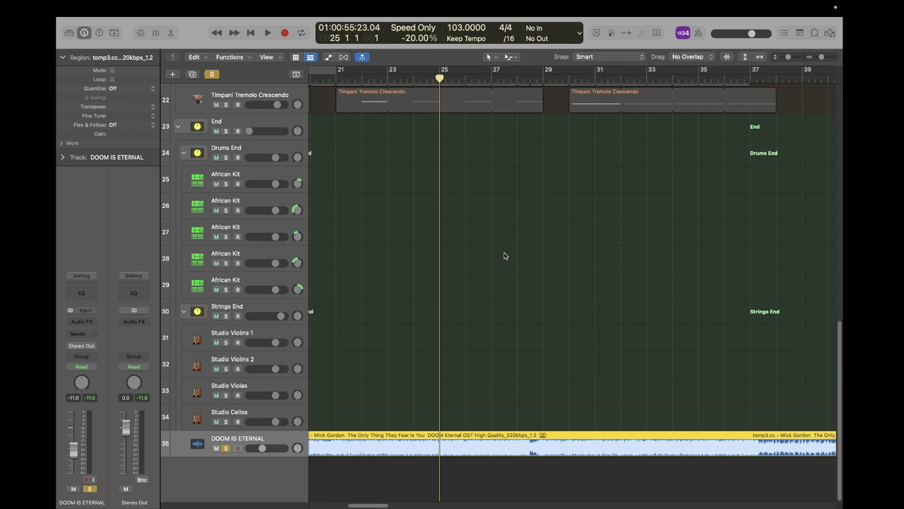
Clear the DOOM IS ETERNAL solo and solo the String Section track instead
scroll(504, 256, "up", 15)
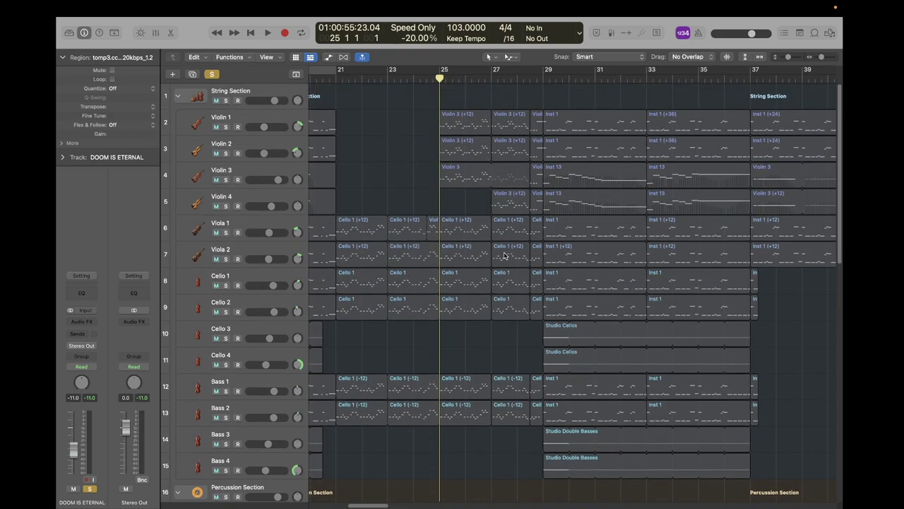
scroll(504, 256, "left", 2)
key("s")
left_click(454, 183)
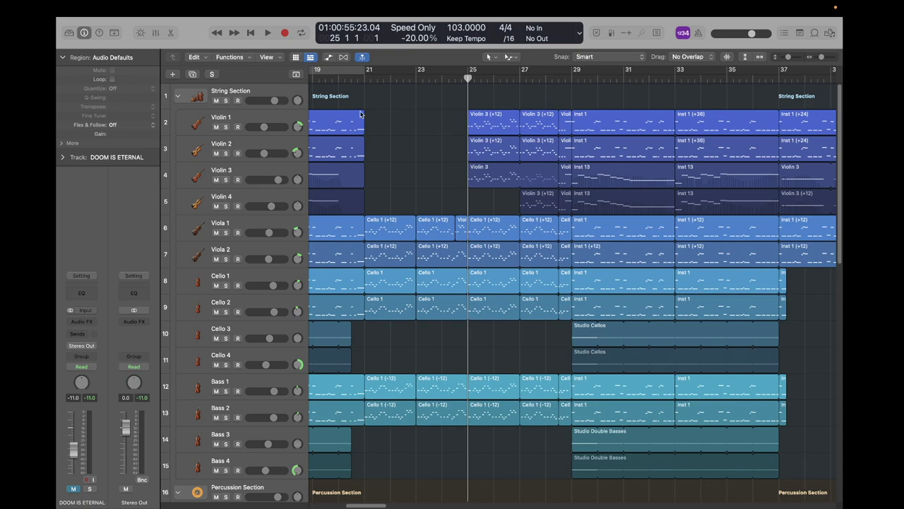
left_click(280, 98)
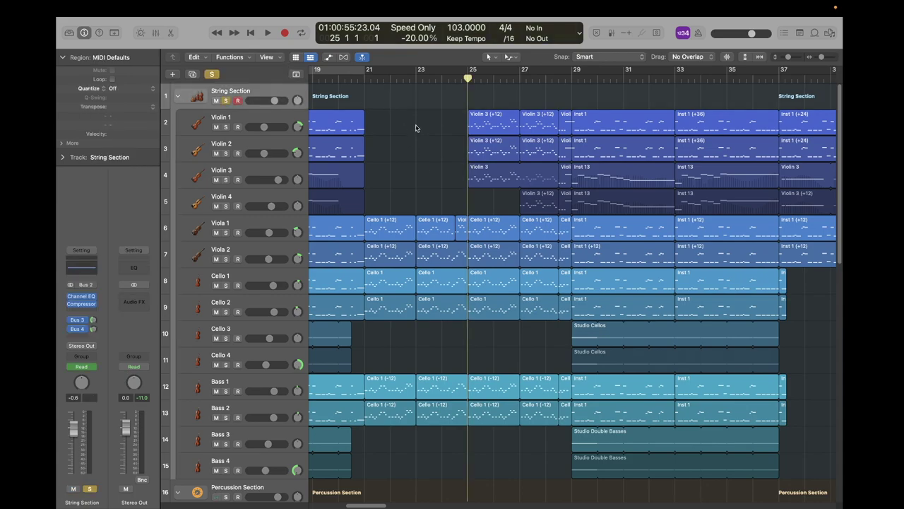
Examine the violin regions that enter at bar 25 and play the arrangement from bar 24
scroll(415, 128, "right", 3)
scroll(415, 128, "left", 1)
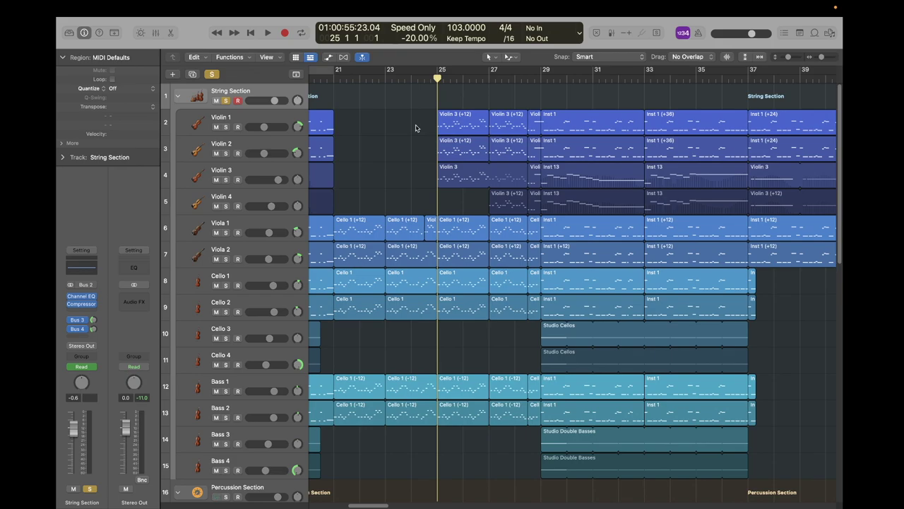
scroll(416, 128, "left", 2)
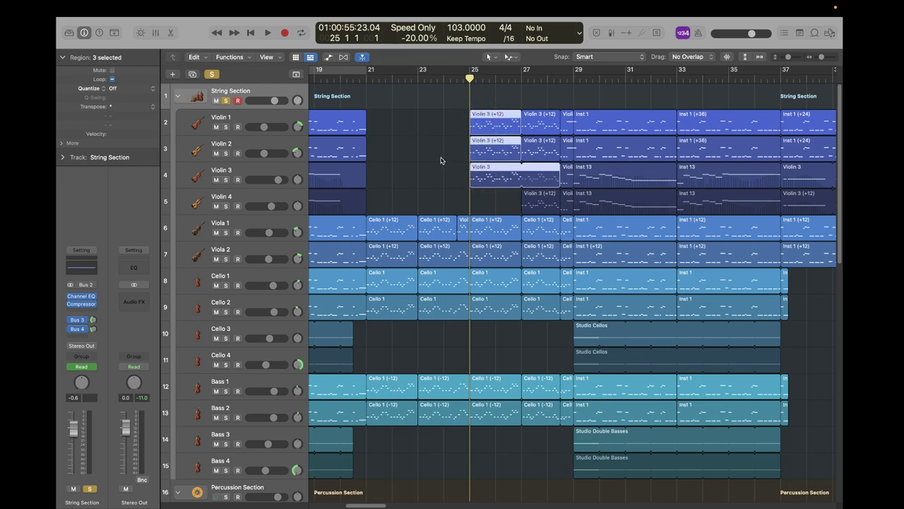
left_click_drag(467, 78, 443, 86)
scroll(434, 205, "down", 10)
scroll(367, 347, "up", 10)
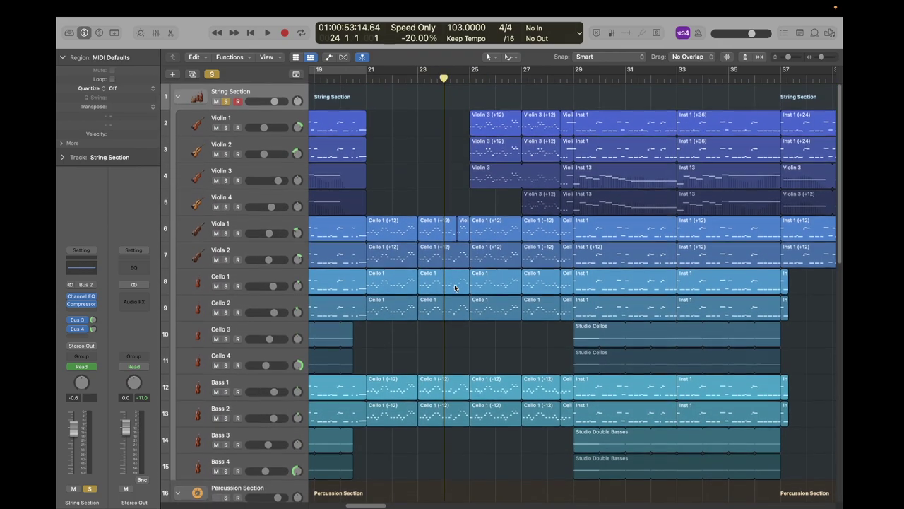
key("space")
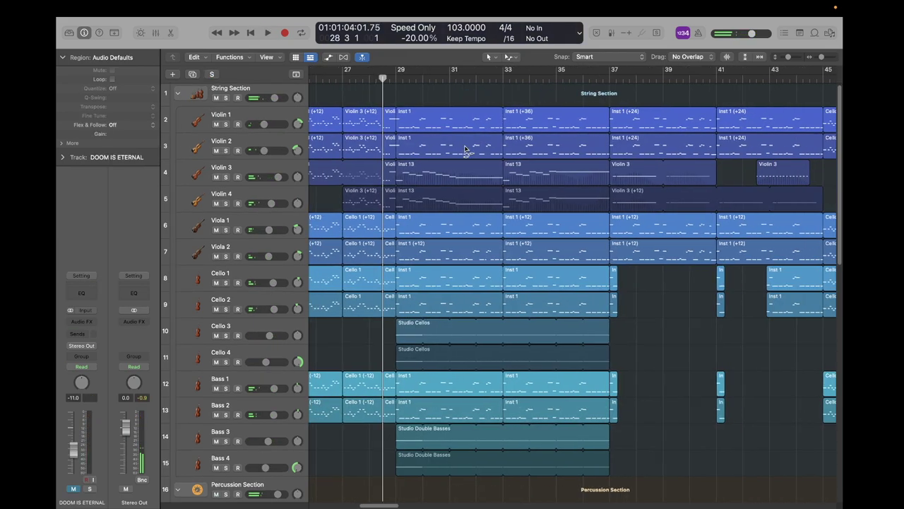
Listen to the full arrangement without solos from bar 29 to bar 35
left_click(396, 78)
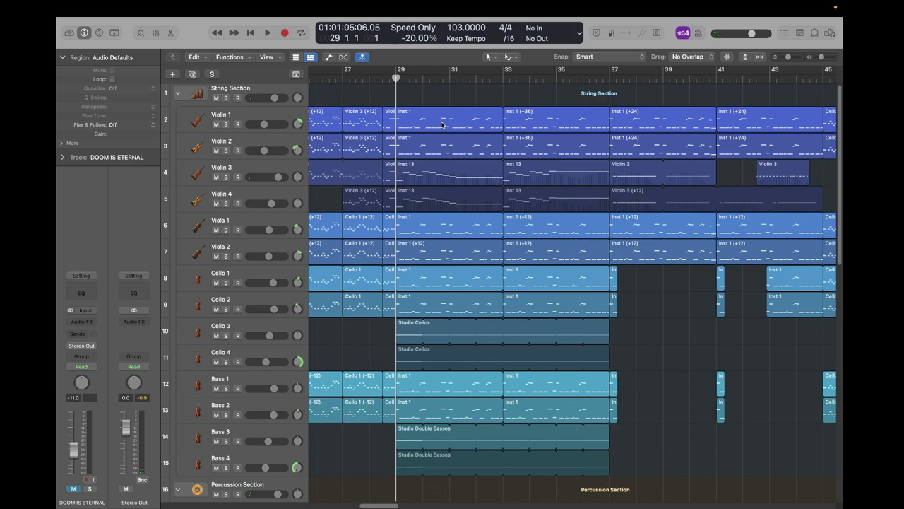
scroll(450, 134, "left", 8)
scroll(450, 134, "right", 8)
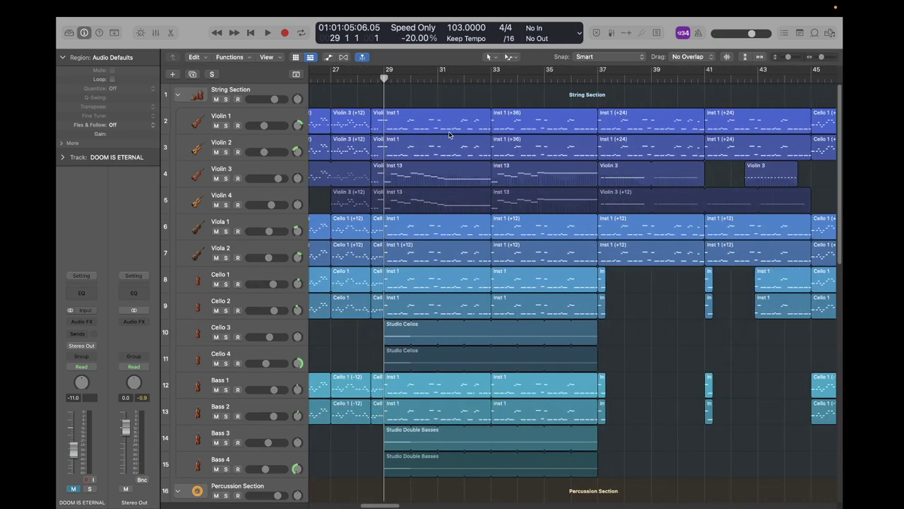
key("space")
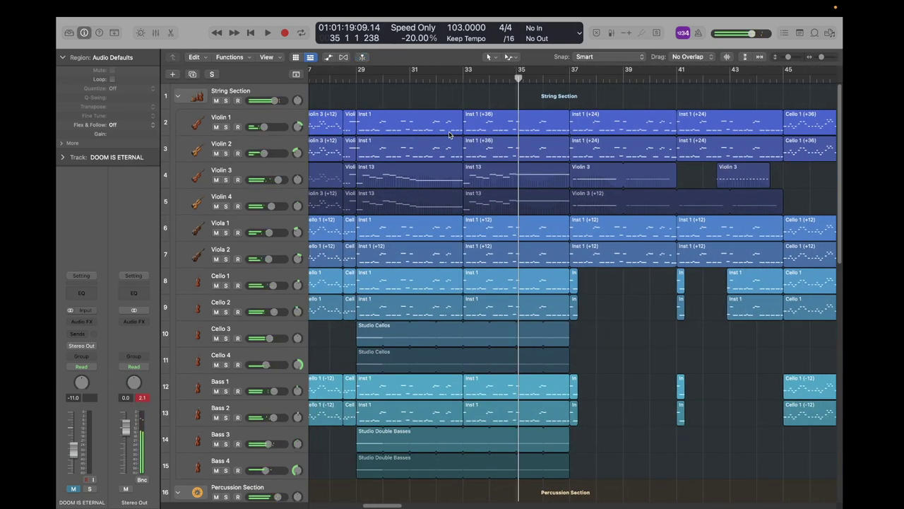
Review the regions between bars 17 and 45 and listen to the full arrangement from bar 33 to bar 37
scroll(449, 134, "down", 2)
scroll(450, 134, "up", 2)
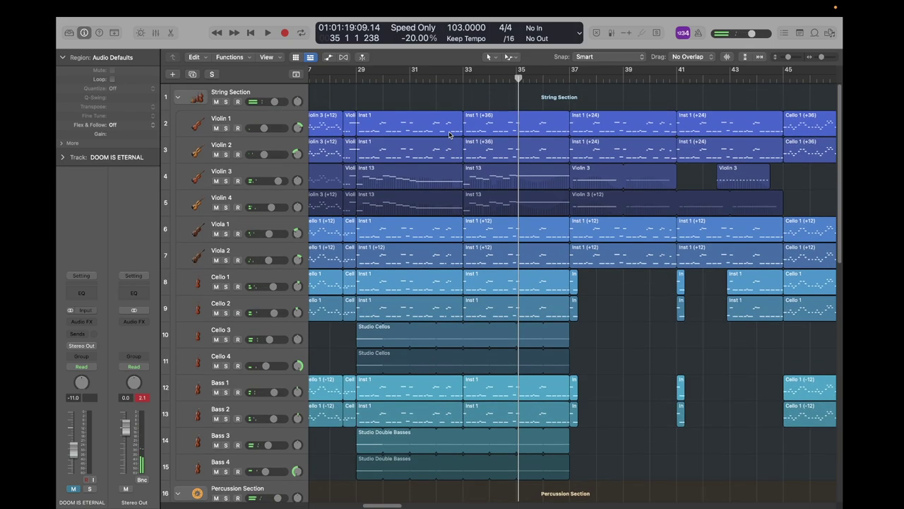
scroll(534, 191, "left", 8)
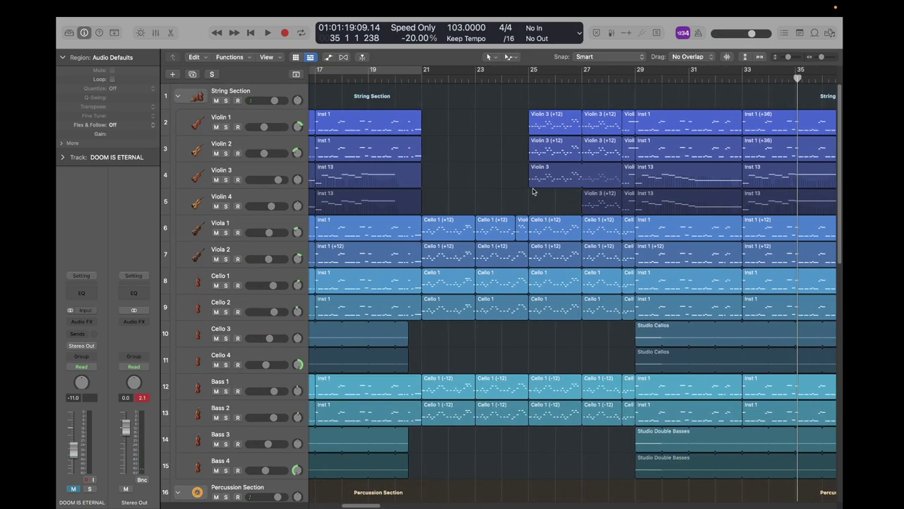
scroll(461, 187, "right", 8)
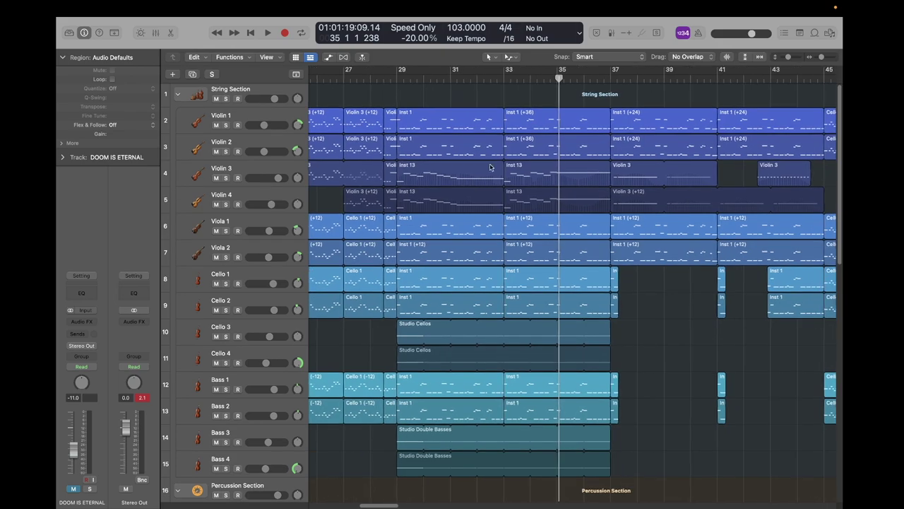
left_click(502, 78)
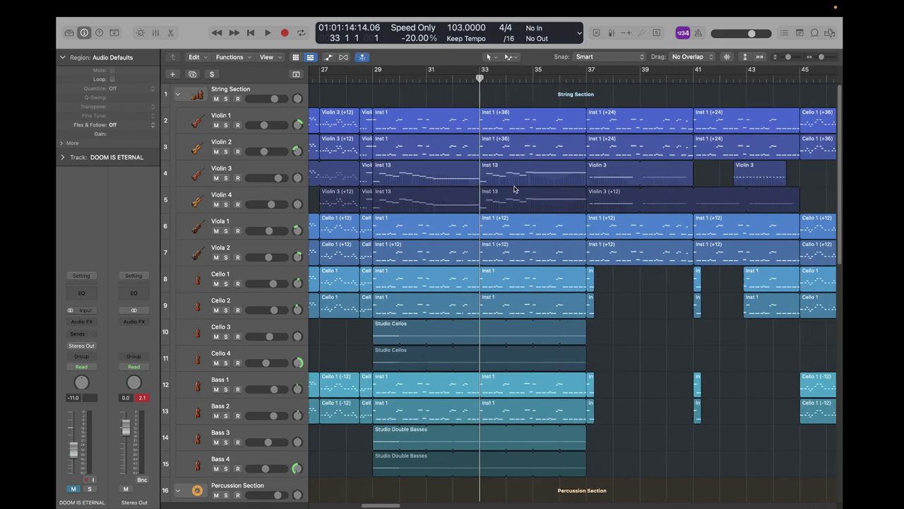
scroll(515, 189, "left", 1)
scroll(515, 190, "right", 1)
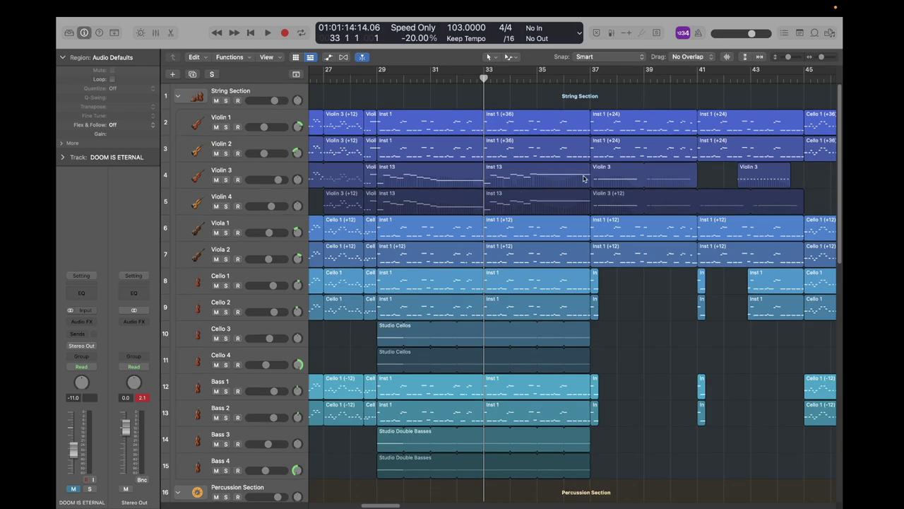
key("space")
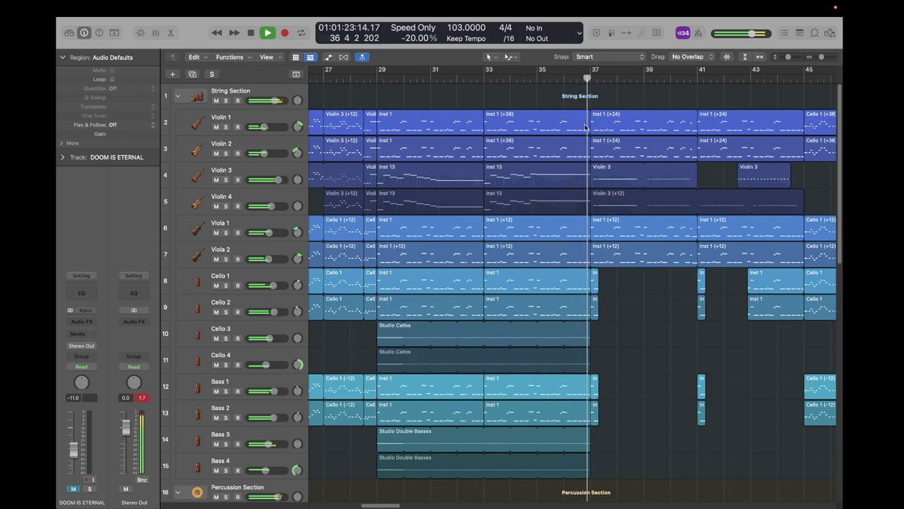
key("space")
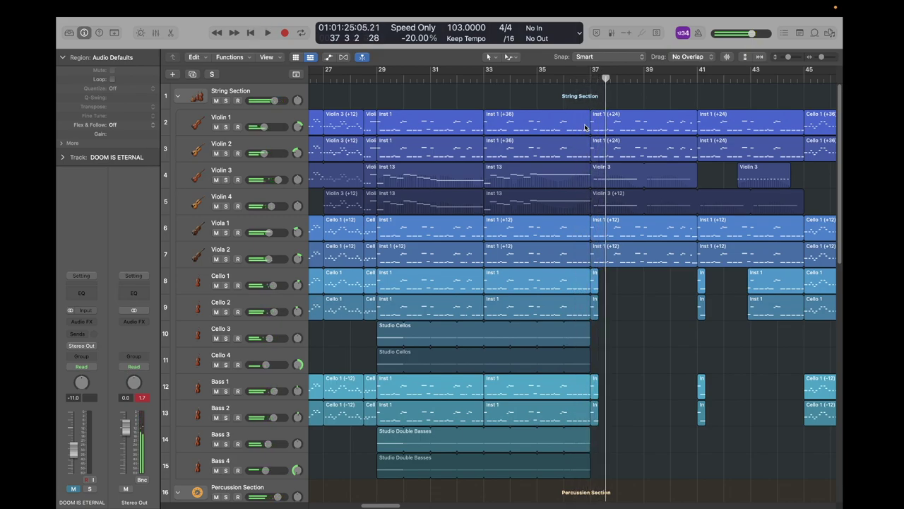
Solo the DOOM IS ETERNAL track and play the original recording from bar 37 to about bar 39
scroll(585, 128, "right", 5)
scroll(585, 128, "right", 3)
left_click(356, 80)
scroll(434, 212, "down", 10)
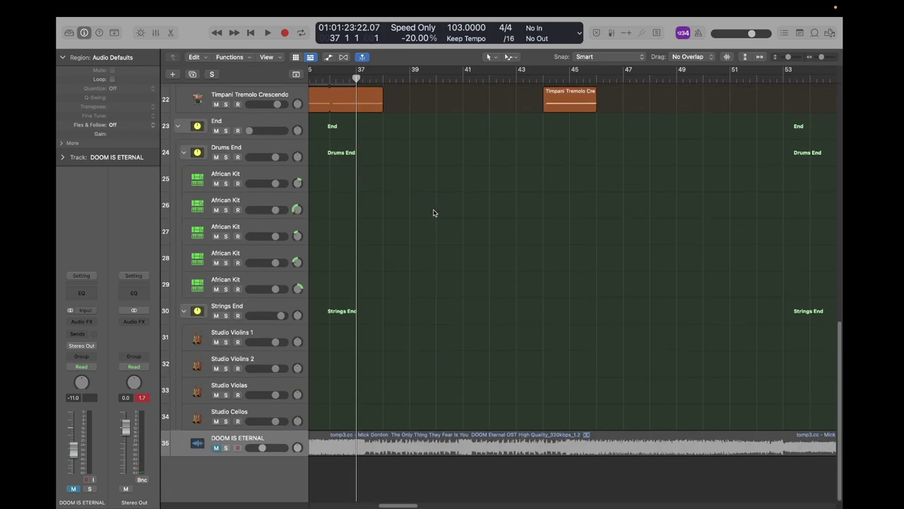
scroll(434, 212, "up", 10)
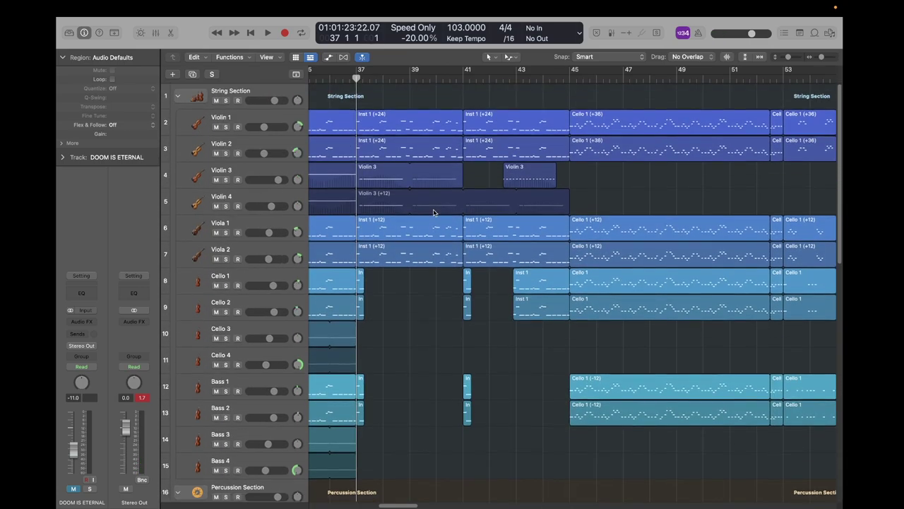
scroll(434, 213, "down", 10)
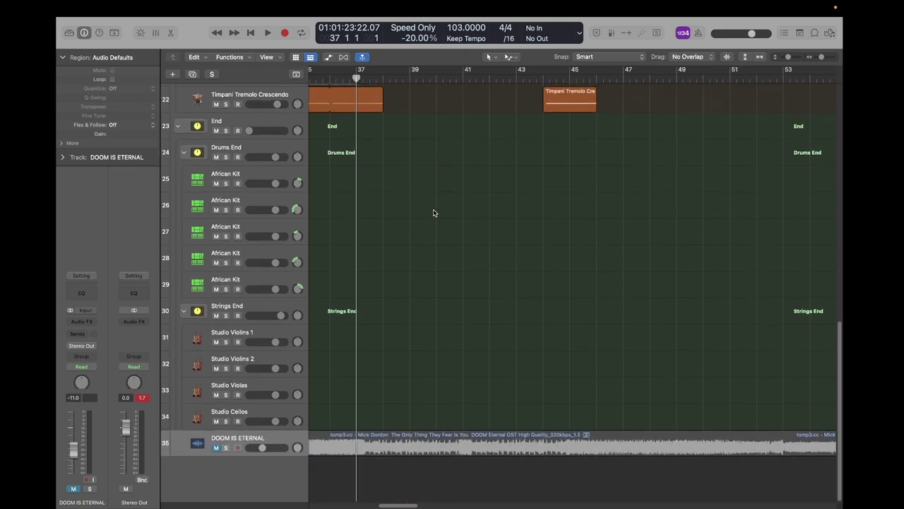
key("s")
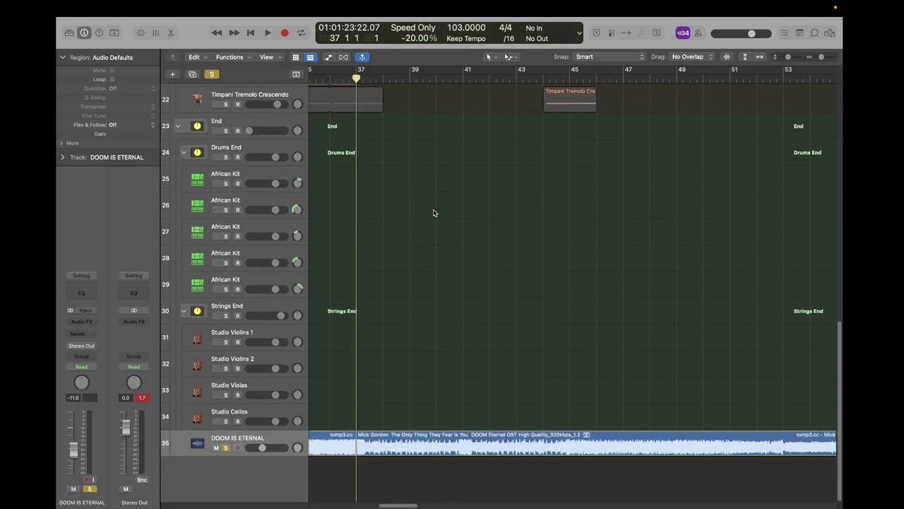
key("space")
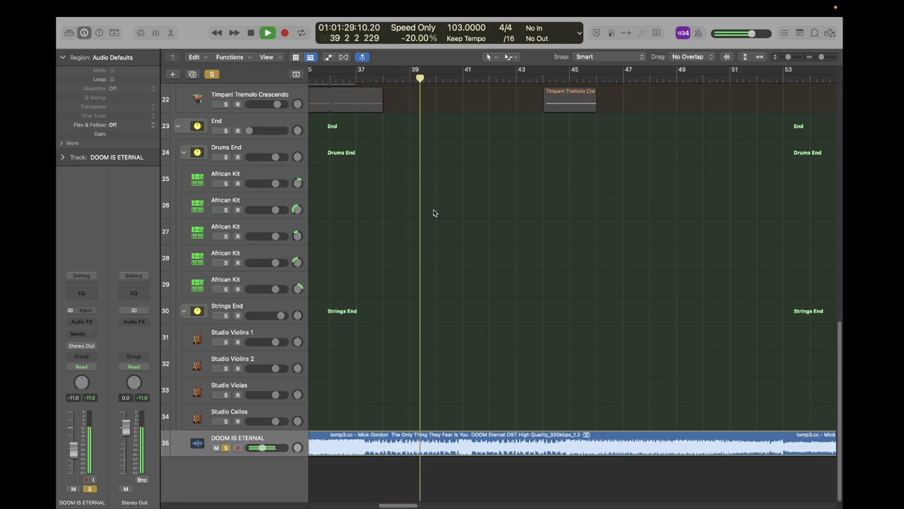
key("space")
Replay the opening of the soloed original recording from bar 37 several times
left_click(356, 75)
key("space")
key("space")
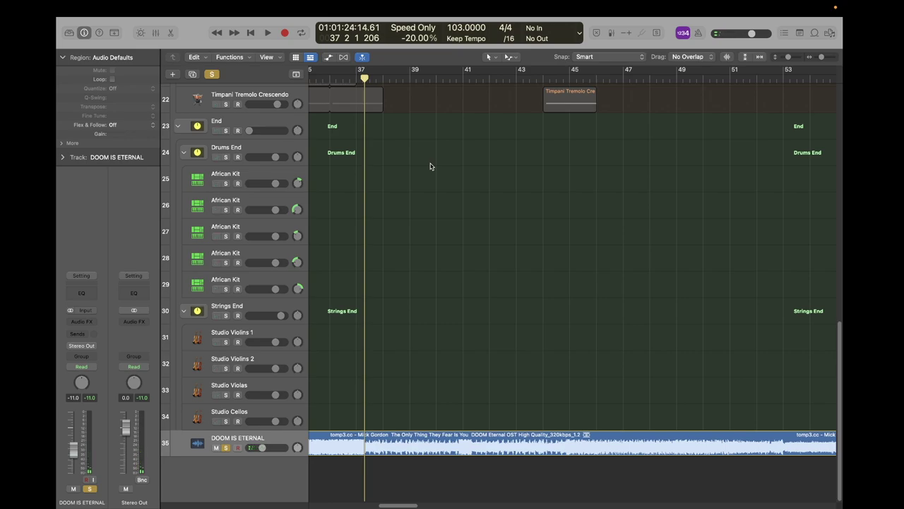
left_click(355, 78)
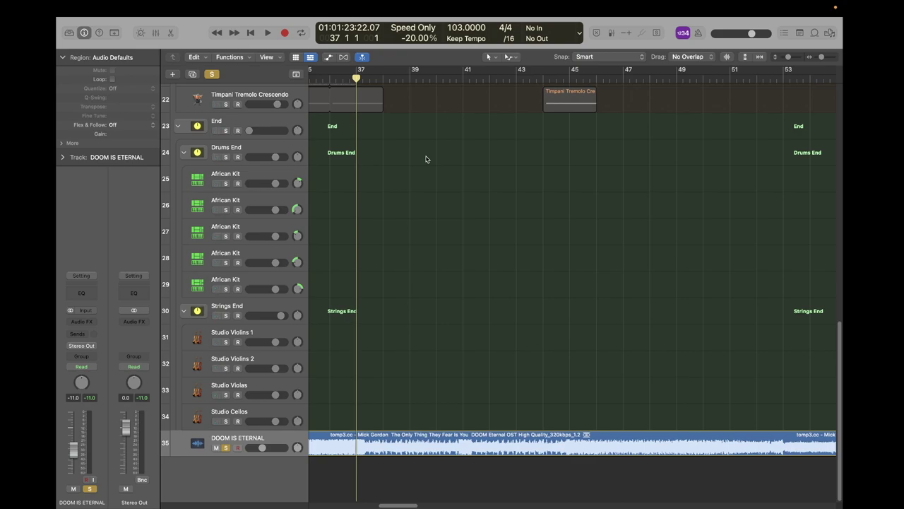
key("space")
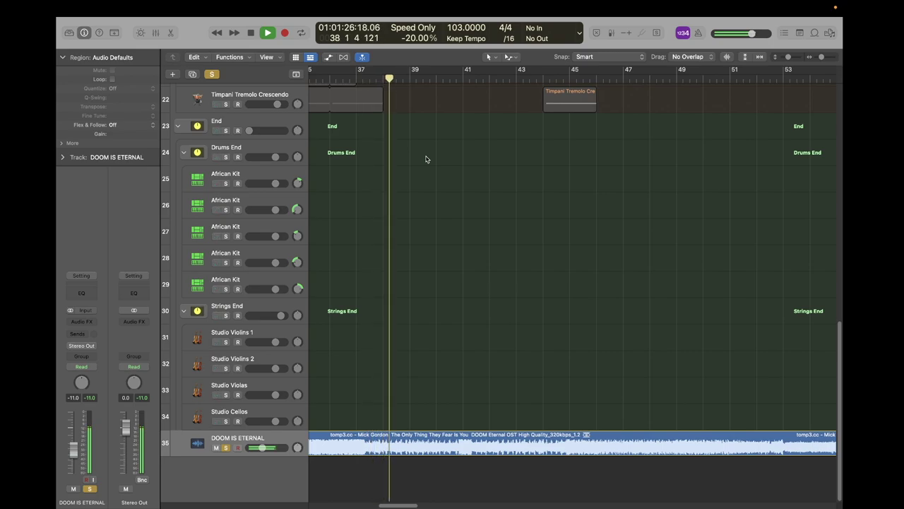
key("space")
Listen to the full arrangement without solos from bar 37 to bar 38, and return the playhead to bar 37
scroll(426, 159, "up", 15)
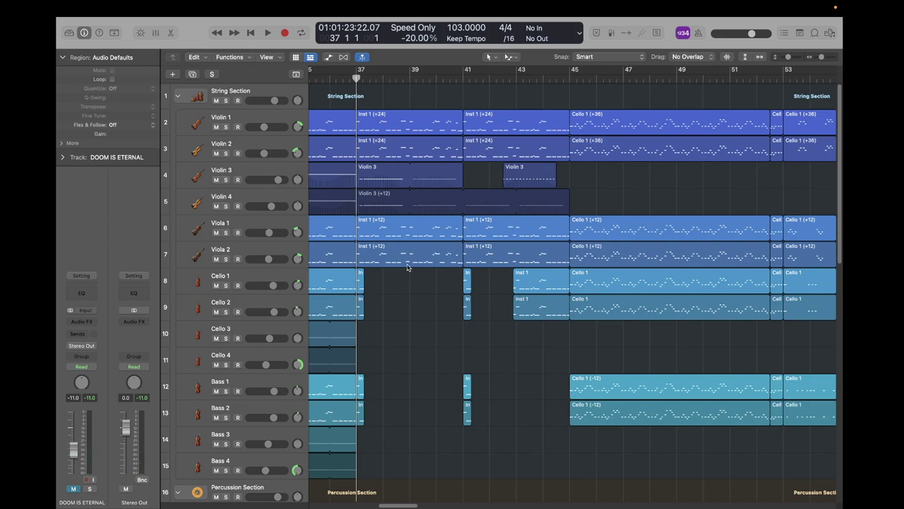
key("space")
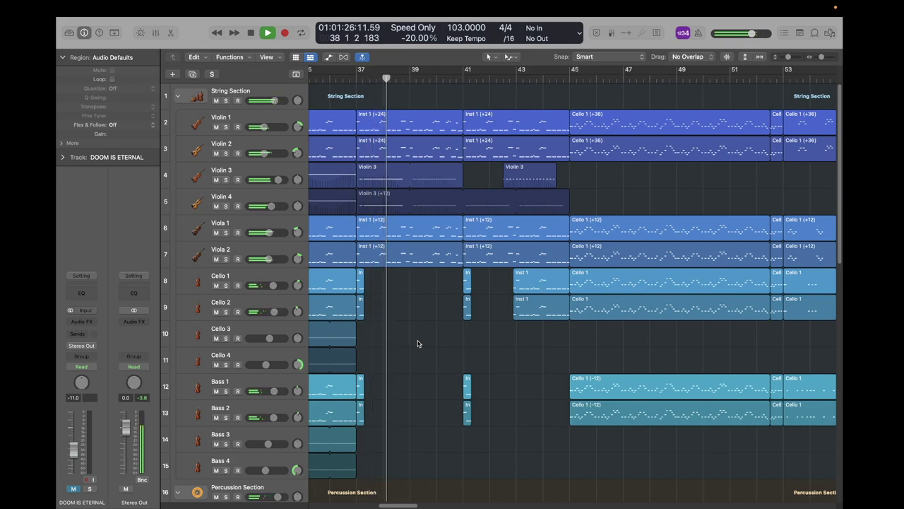
key("space")
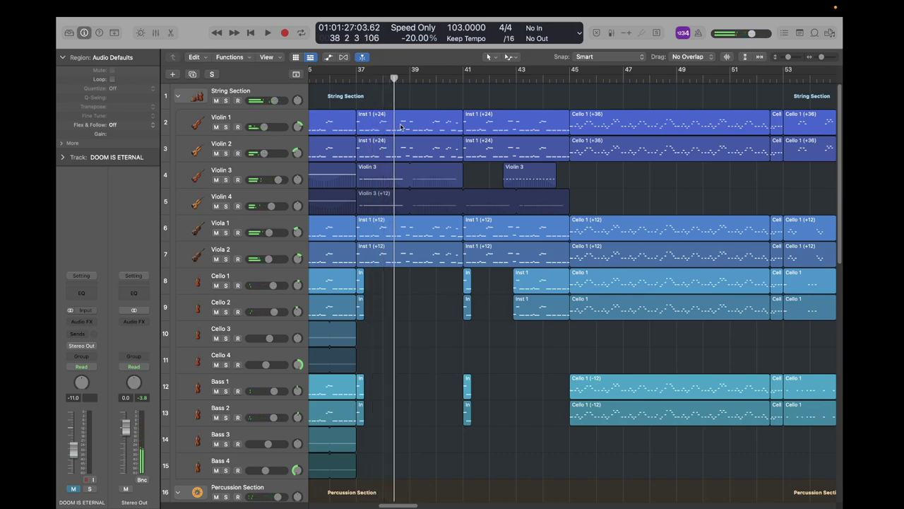
left_click(355, 79)
Solo the DOOM IS ETERNAL track again and briefly play it from bar 37
scroll(462, 314, "down", 10)
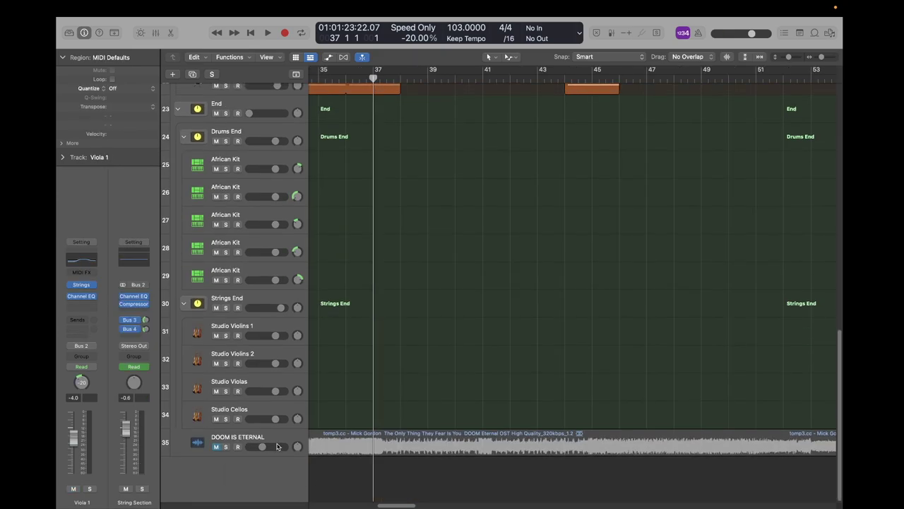
left_click(289, 431)
key("s")
key("space")
key("space")
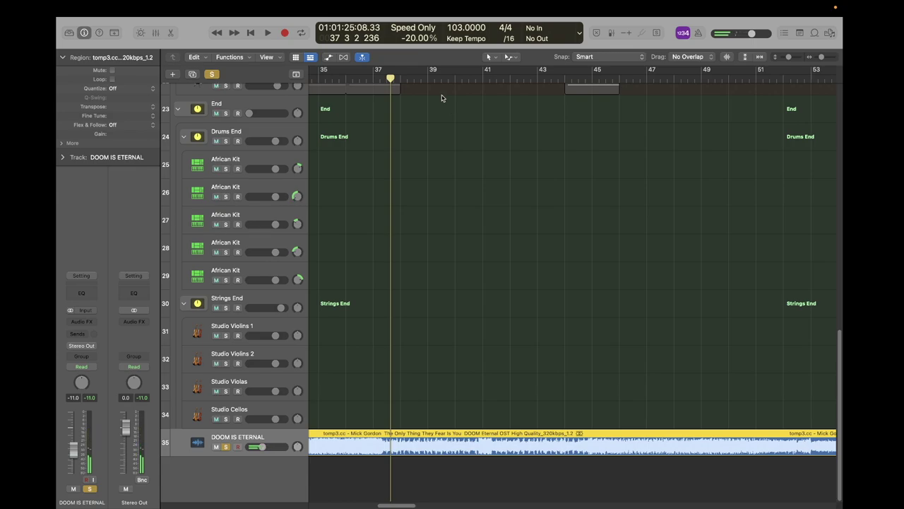
Listen to short passages of the original recording around bar 38 and bar 41
double_click(403, 81)
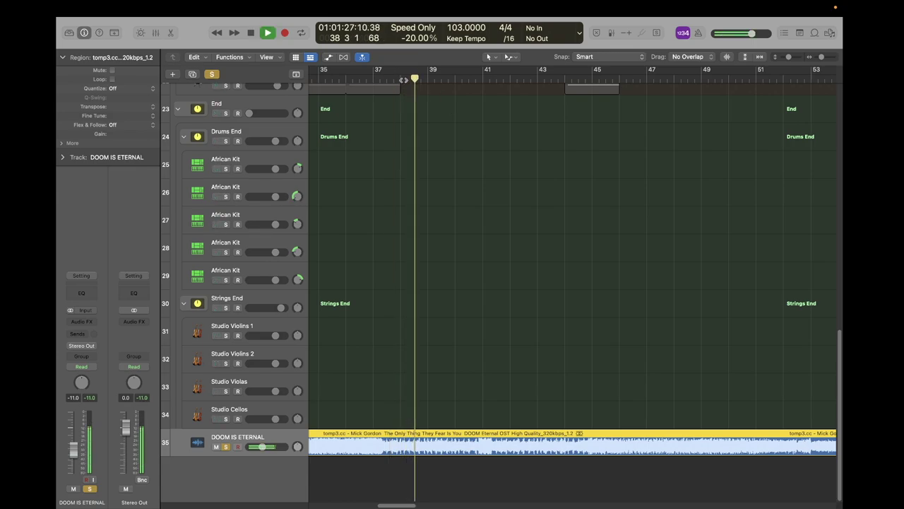
key("space")
double_click(474, 78)
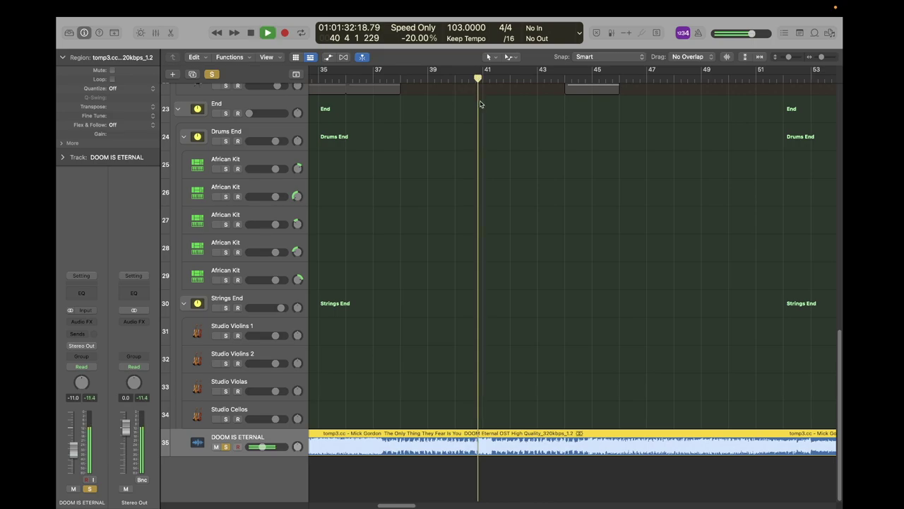
key("space")
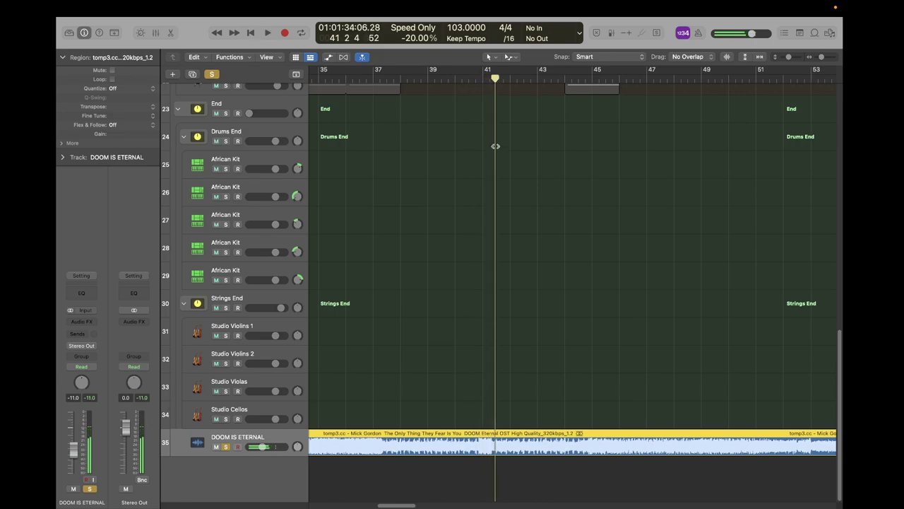
Clear the DOOM IS ETERNAL solo and return the playhead to bar 37
scroll(496, 147, "up", 10)
key("s")
left_click(384, 81)
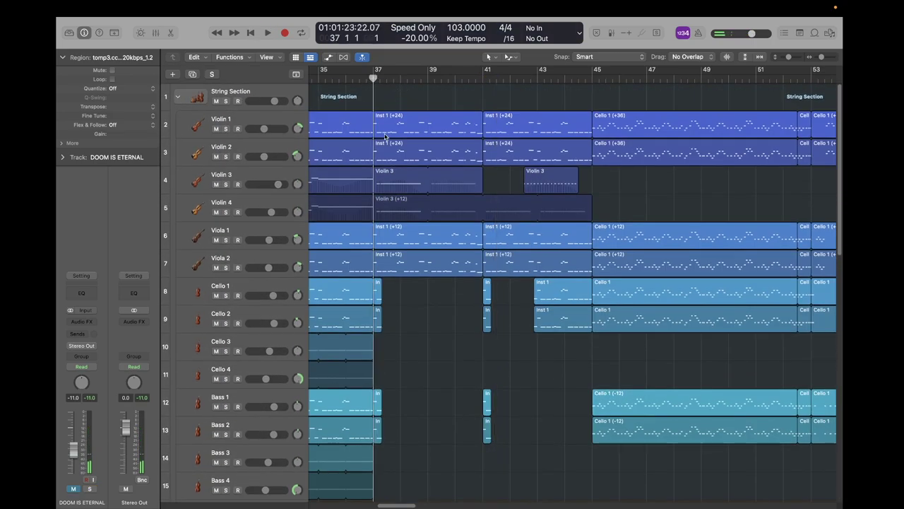
Open the Violin 3 region at bar 37 in the Piano Roll and audition its short Glissando Up note
double_click(399, 179)
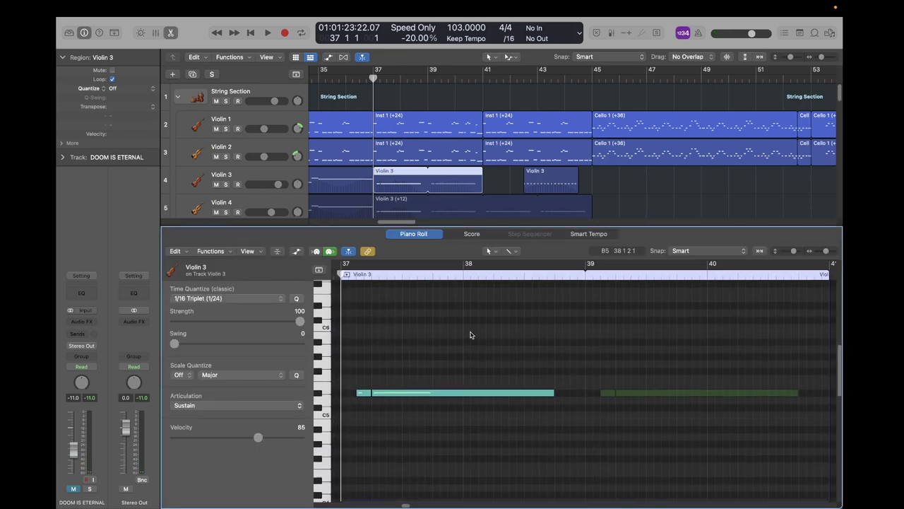
left_click(378, 397)
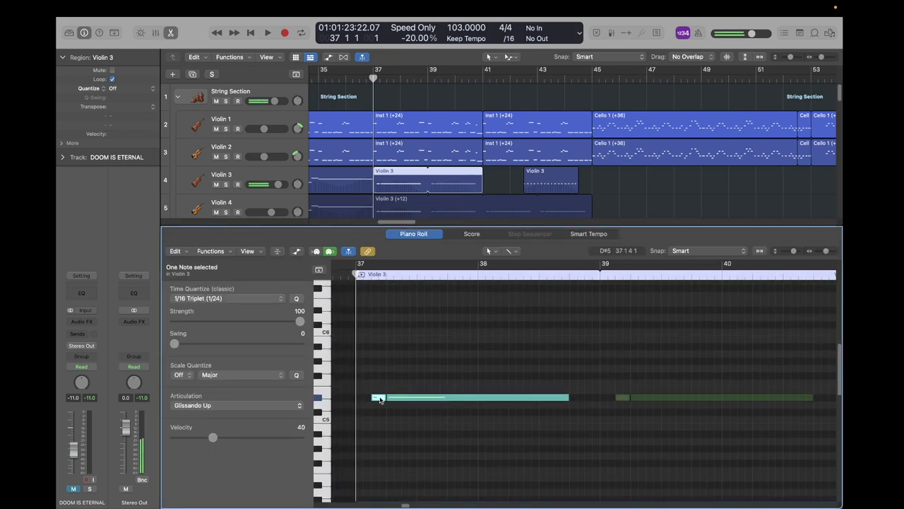
left_click(400, 377)
left_click(380, 396)
left_click(403, 367)
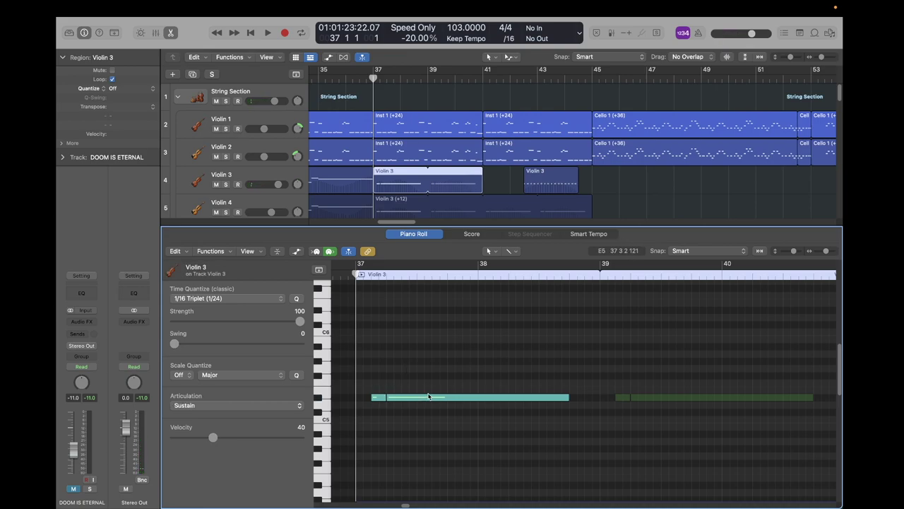
Audition the long note following the glissando in the Violin 3 region and close the editor
left_click(429, 397)
left_click(434, 367)
left_click(451, 397)
left_click(441, 360)
key("p")
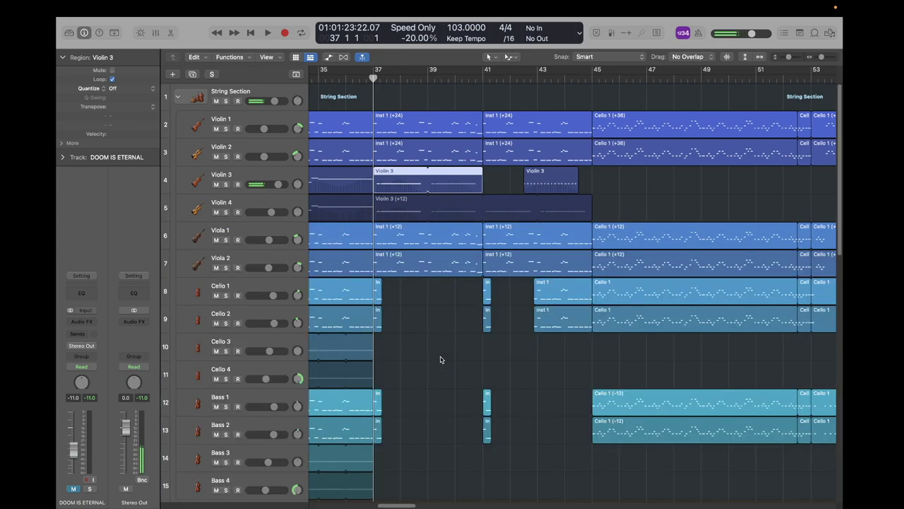
Play the full arrangement from bar 37 into bar 45, and set the playhead at bar 45
left_click(440, 361)
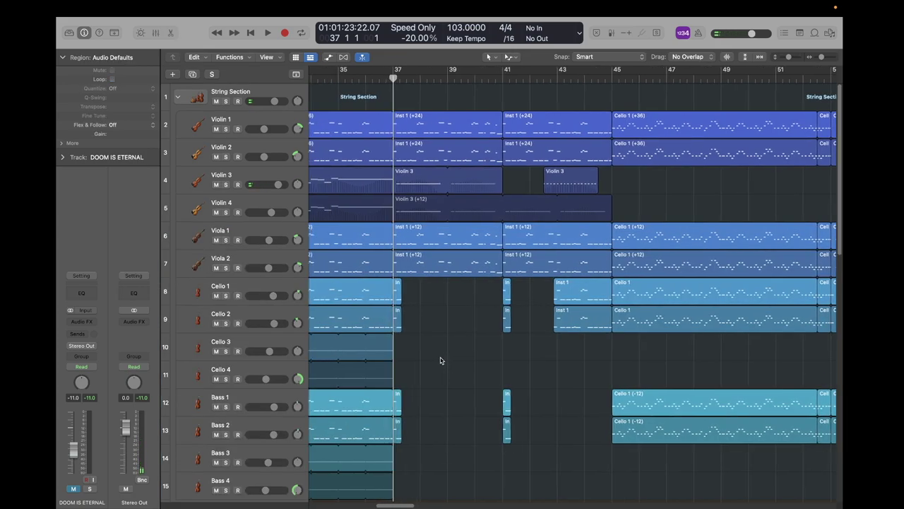
key("space")
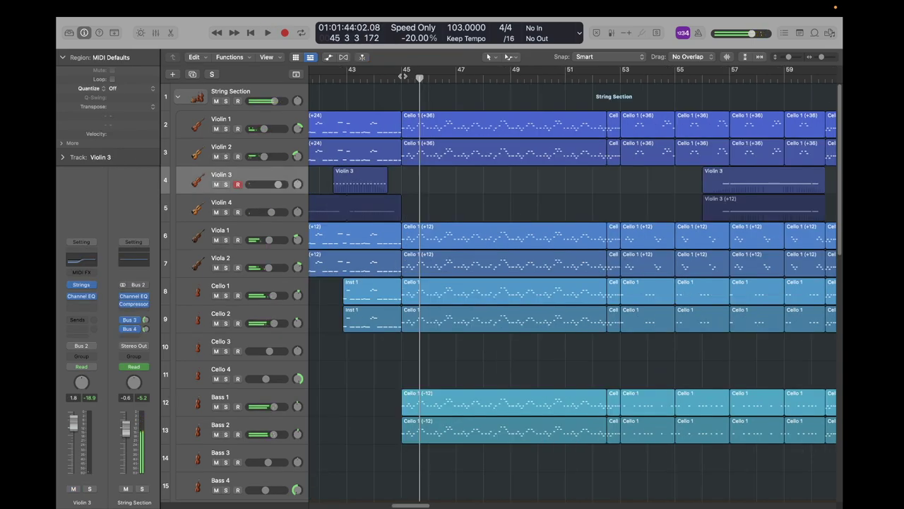
key("space")
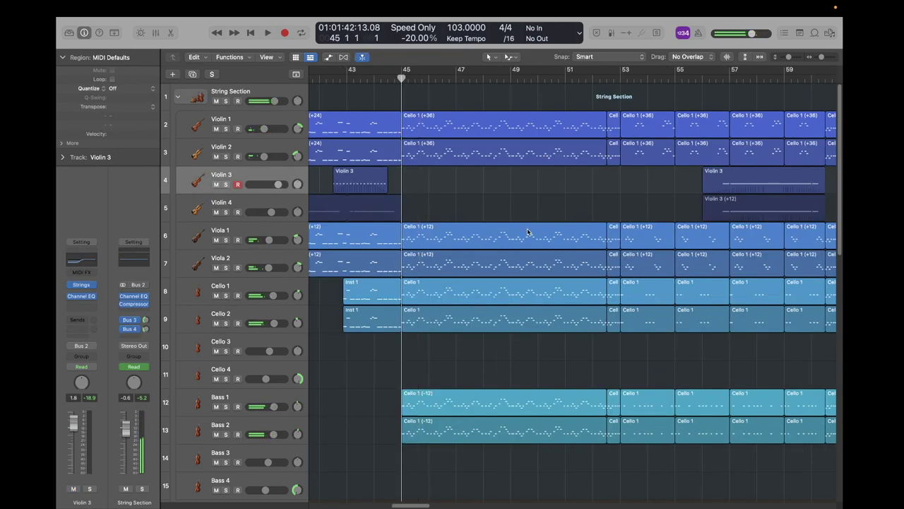
Select the DOOM IS ETERNAL track and review the earlier string regions against those from bar 45
scroll(527, 232, "down", 10)
scroll(527, 232, "down", 10)
left_click(287, 437)
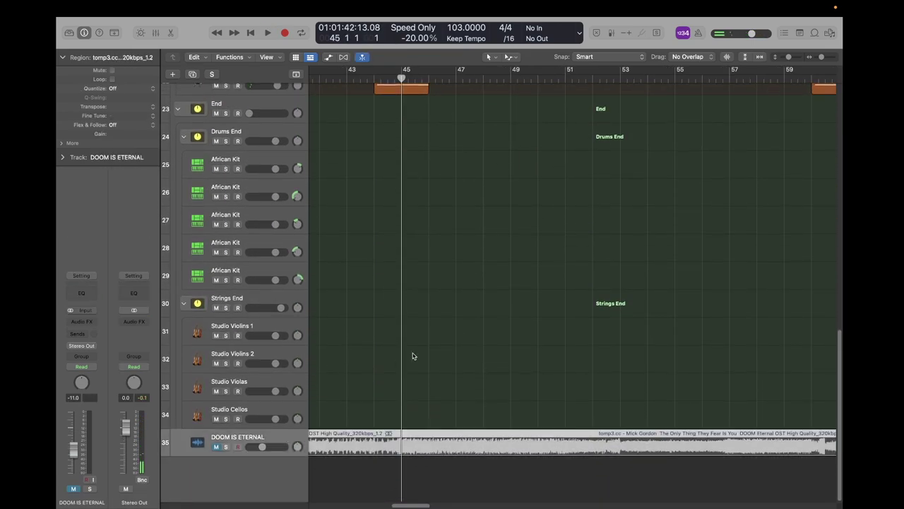
scroll(457, 336, "up", 5)
scroll(457, 335, "up", 15)
scroll(457, 336, "left", 20)
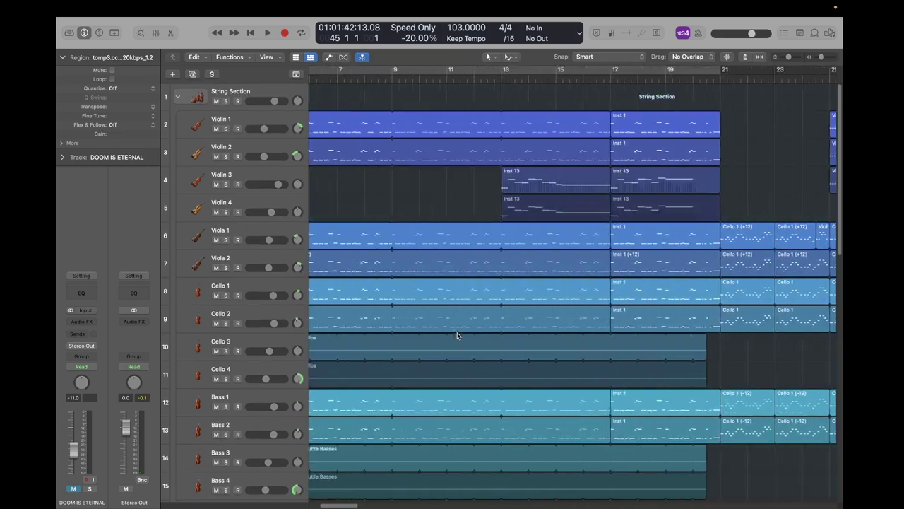
scroll(457, 336, "right", 20)
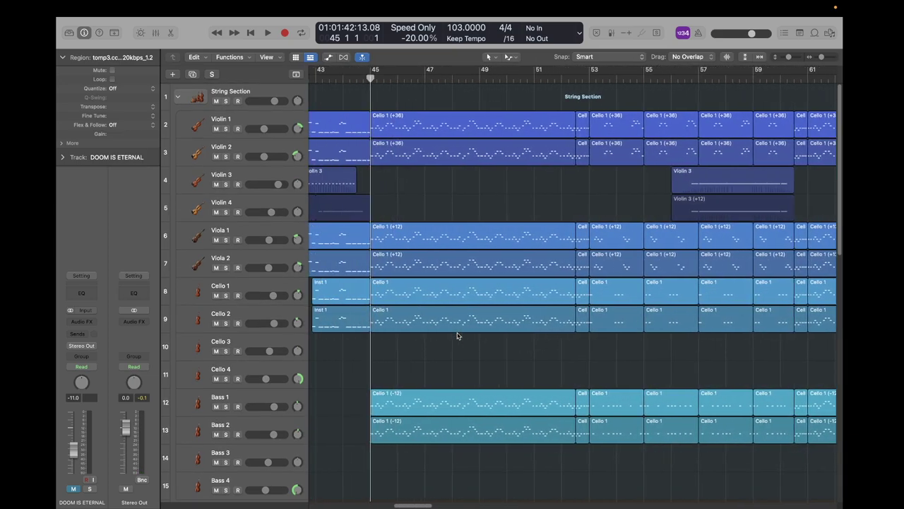
Solo the DOOM IS ETERNAL track and play the original recording from bar 45
key("s")
scroll(457, 336, "down", 15)
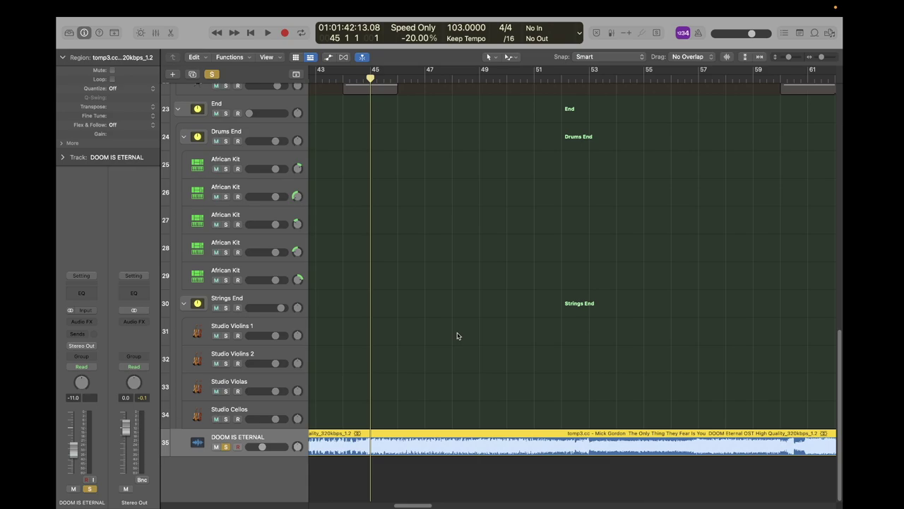
key("space")
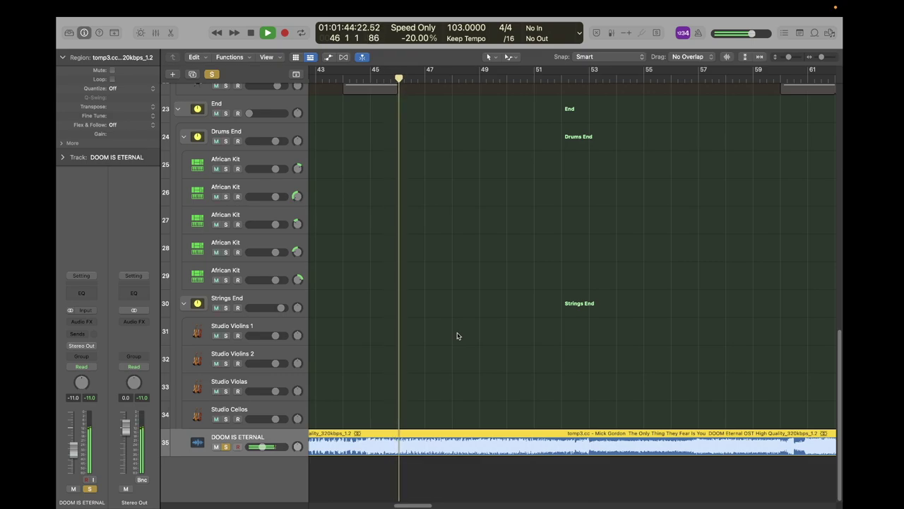
key("space")
Listen to the original recording around bar 51 and set the playhead at bar 51
left_click(551, 78)
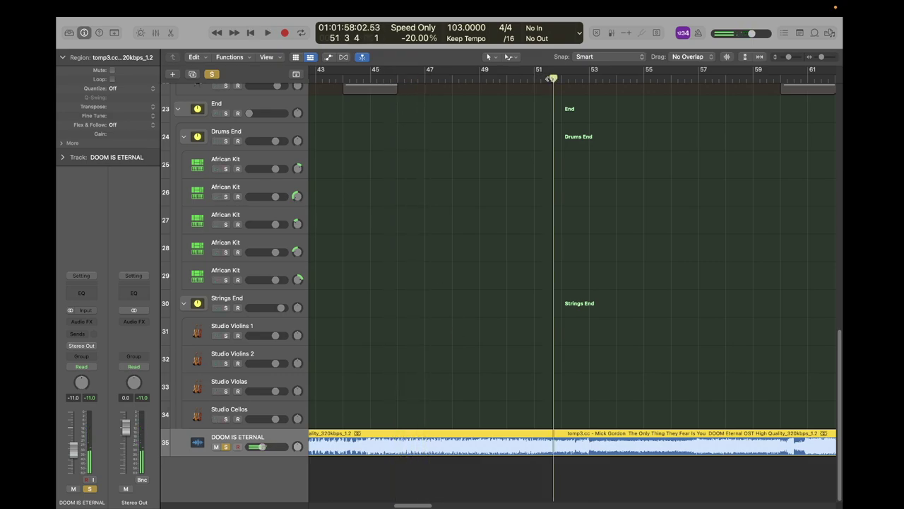
key("space")
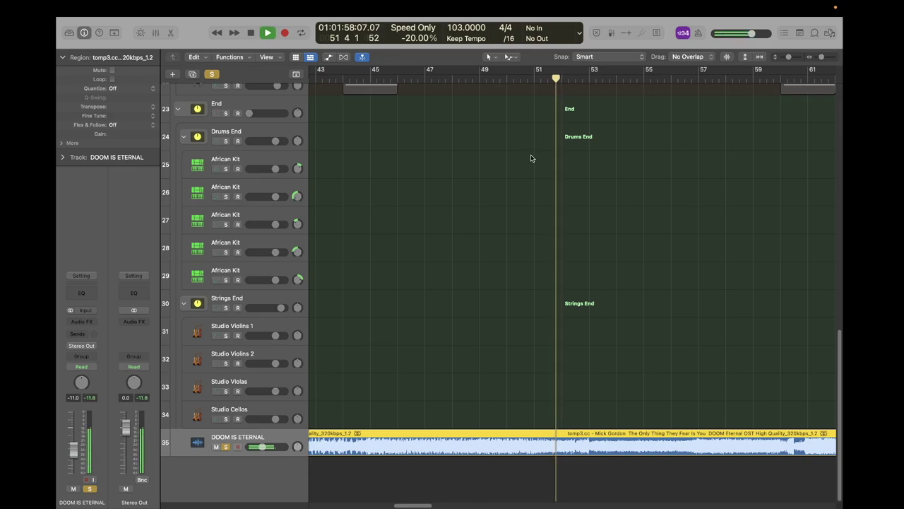
left_click(535, 79)
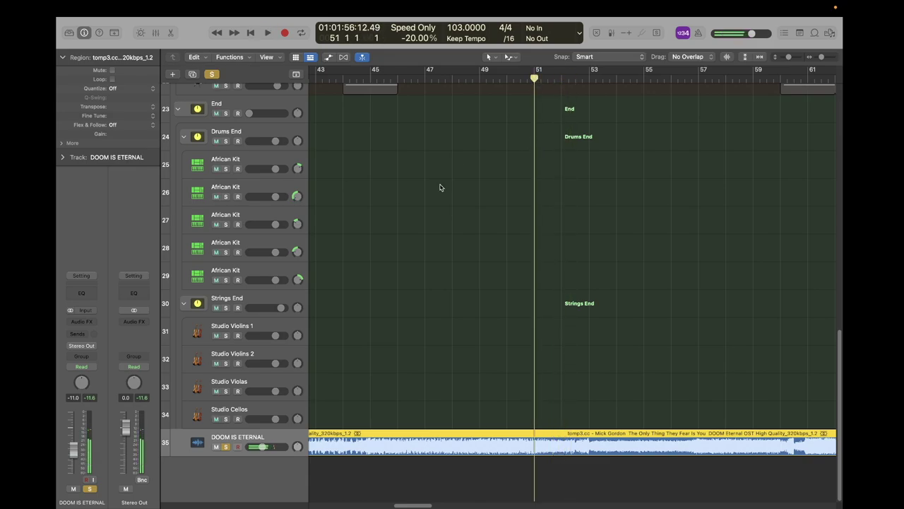
Clear the DOOM IS ETERNAL solo and move the playhead back to bar 45
key("s")
scroll(442, 186, "up", 10)
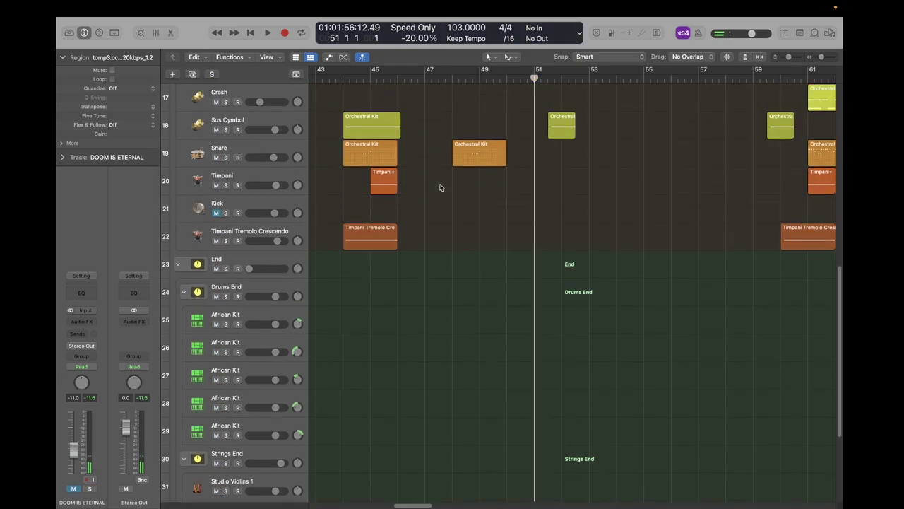
scroll(404, 152, "up", 5)
left_click(371, 79)
Select the Violin 1 track in the String Section
key("Up")
key("Up")
key("Up")
key("Up")
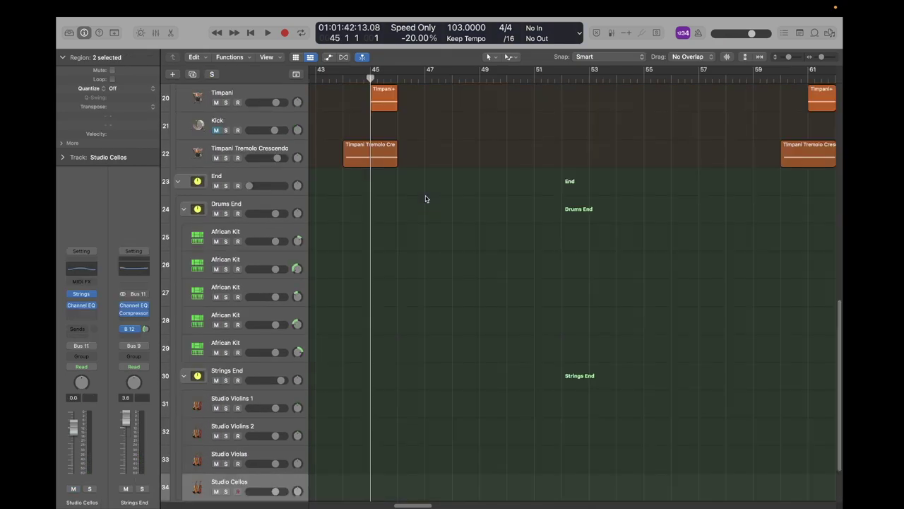
scroll(426, 199, "up", 10)
left_click(293, 139)
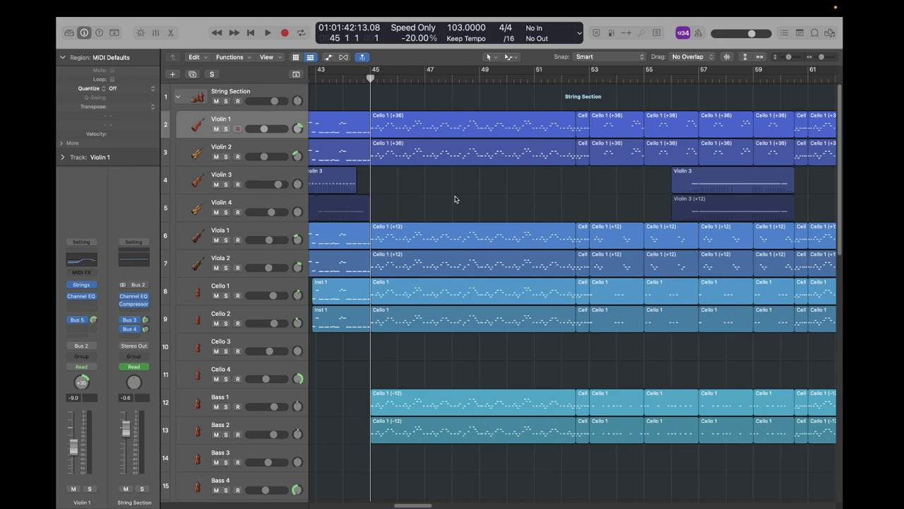
Play the arrangement from bar 45 to about bar 53, and set the playhead exactly at bar 53
key("space")
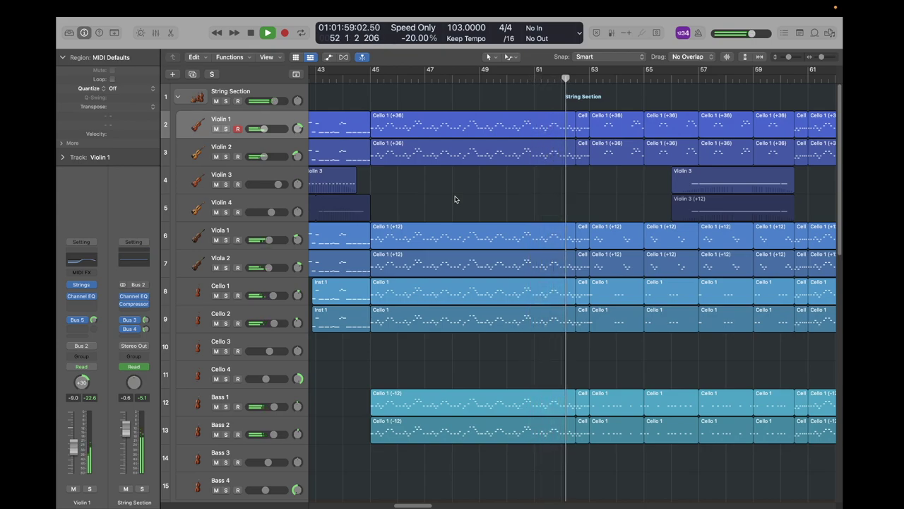
key("space")
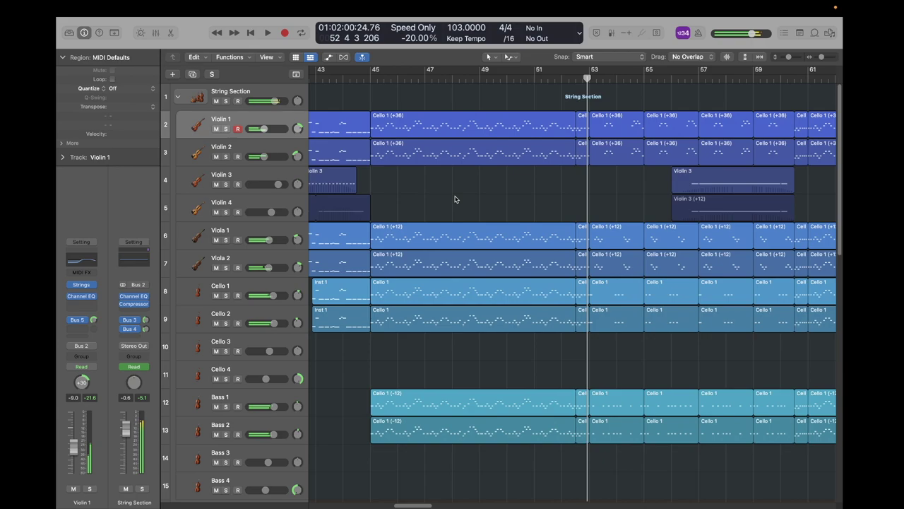
scroll(455, 199, "right", 10)
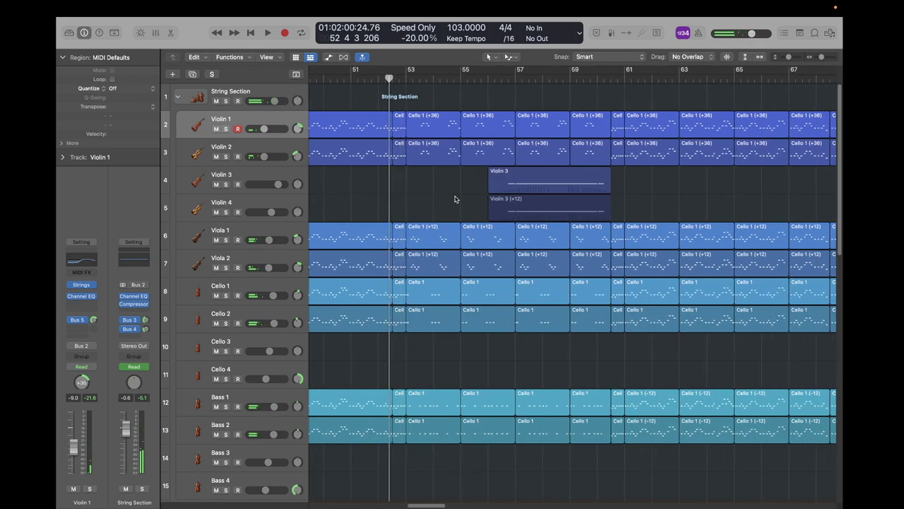
left_click_drag(375, 78, 378, 79)
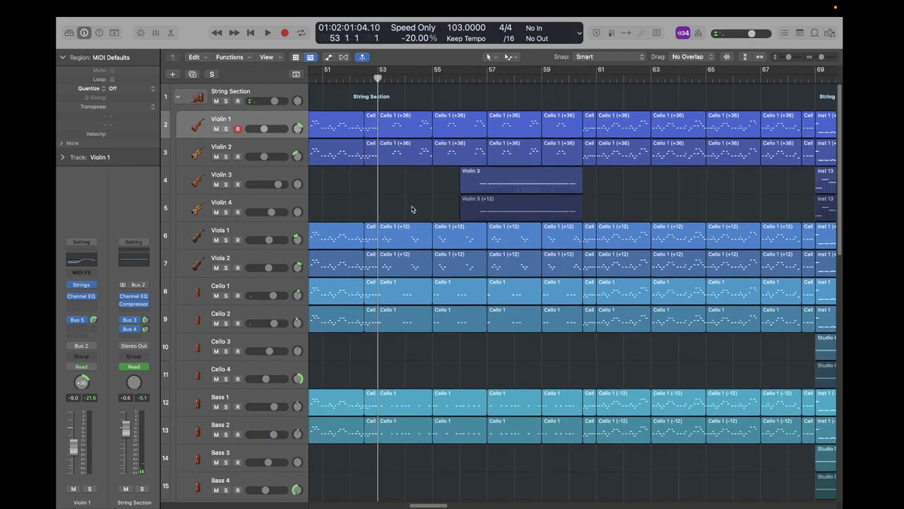
Select the DOOM IS ETERNAL track and solo it
scroll(412, 208, "down", 15)
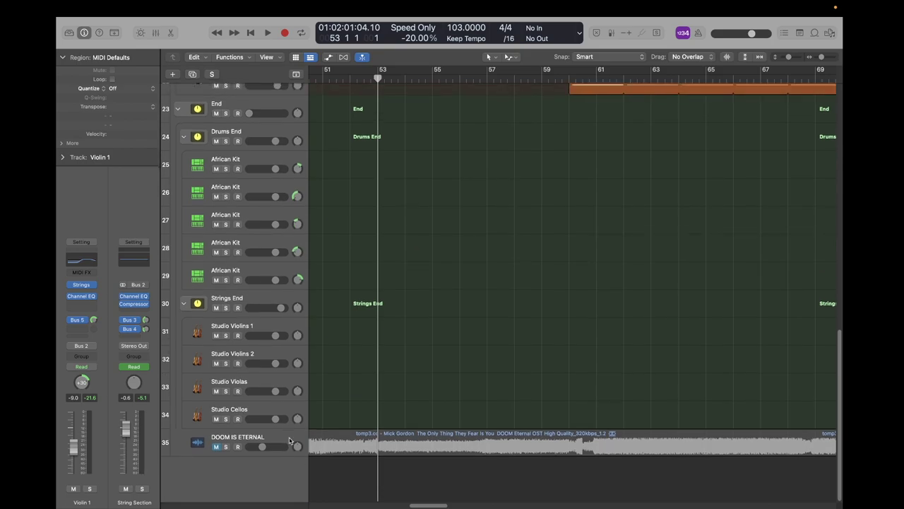
left_click(289, 442)
scroll(509, 324, "up", 15)
scroll(427, 265, "down", 15)
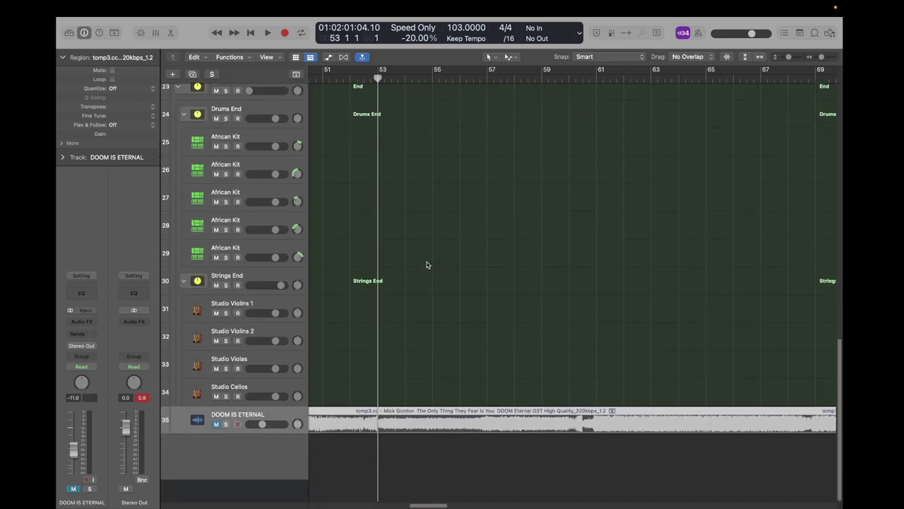
key("s")
scroll(428, 265, "left", 1)
scroll(427, 265, "right", 2)
scroll(428, 265, "up", 1)
scroll(428, 265, "down", 1)
scroll(426, 265, "up", 1)
scroll(426, 265, "left", 1)
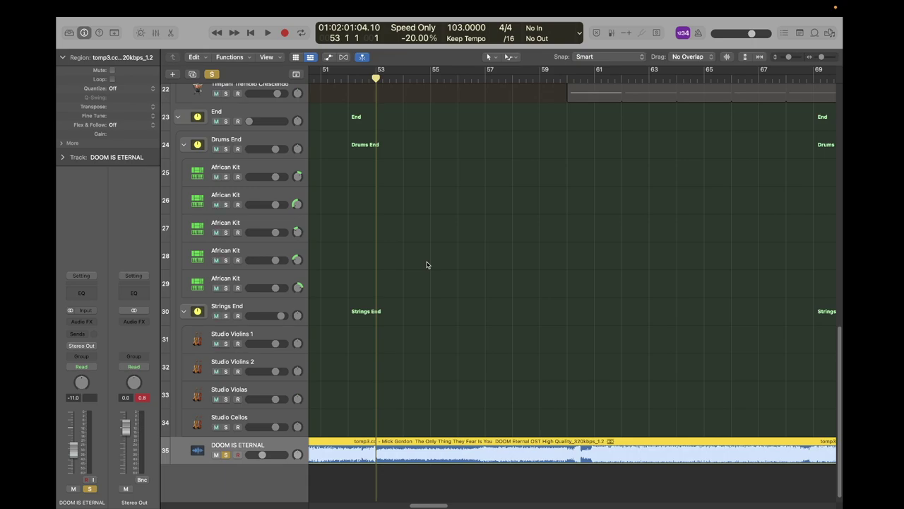
Listen to the original recording from bar 53 to about bar 55 and return the playhead to bar 53
key("space")
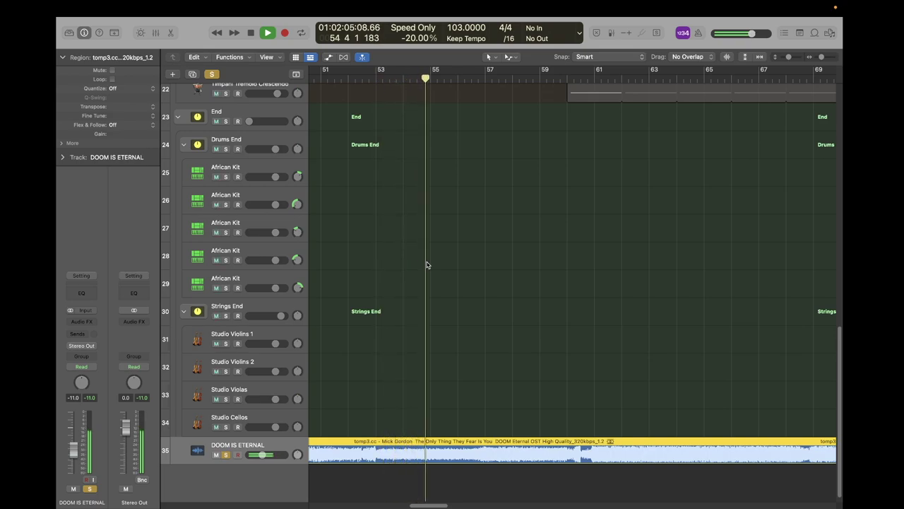
key("space")
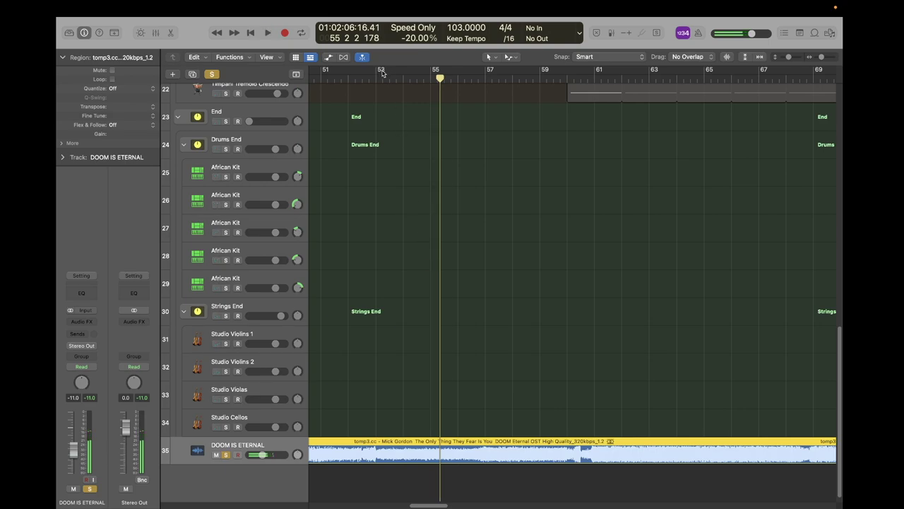
left_click(383, 73)
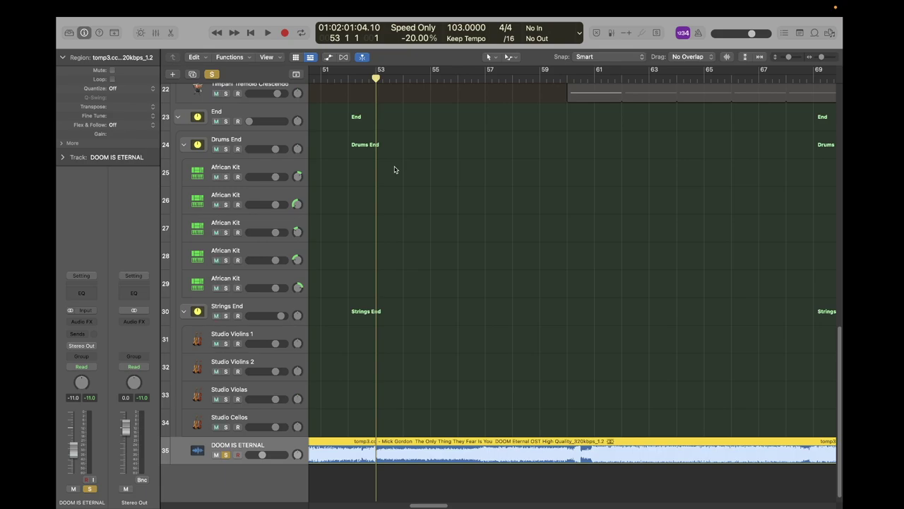
Clear the solo, play the full arrangement from bar 53 to bar 61, and return the playhead to bar 53
scroll(395, 169, "up", 15)
scroll(451, 320, "up", 5)
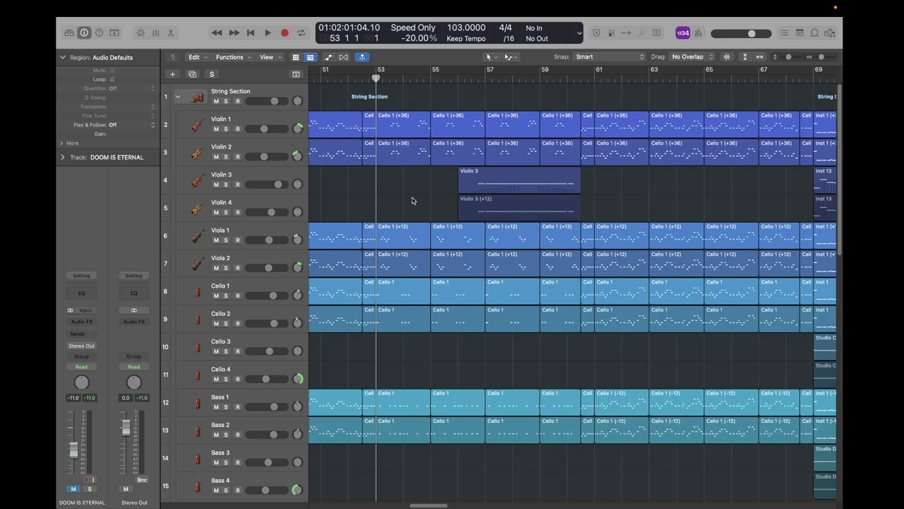
key("space")
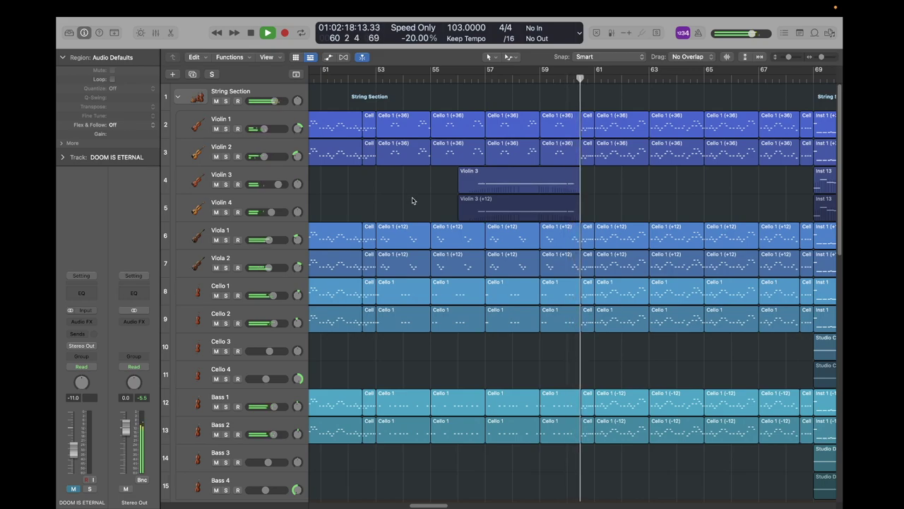
key("space")
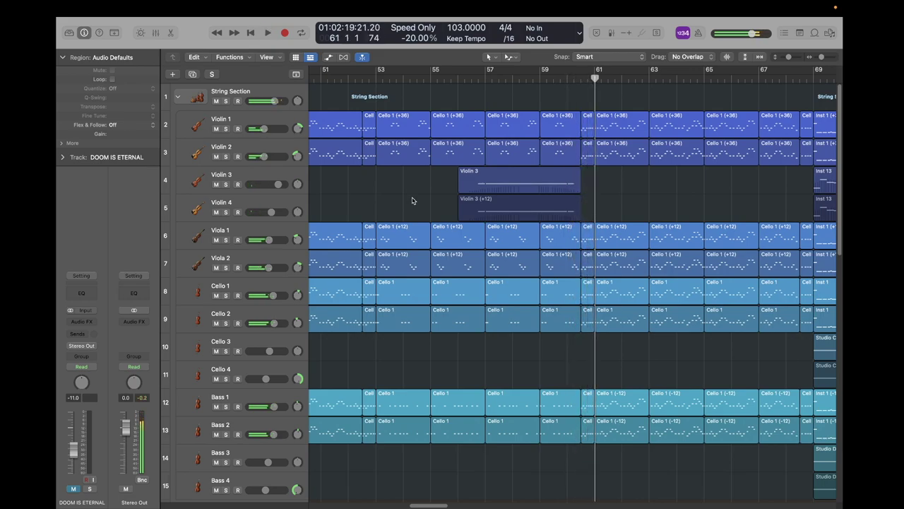
left_click(375, 78)
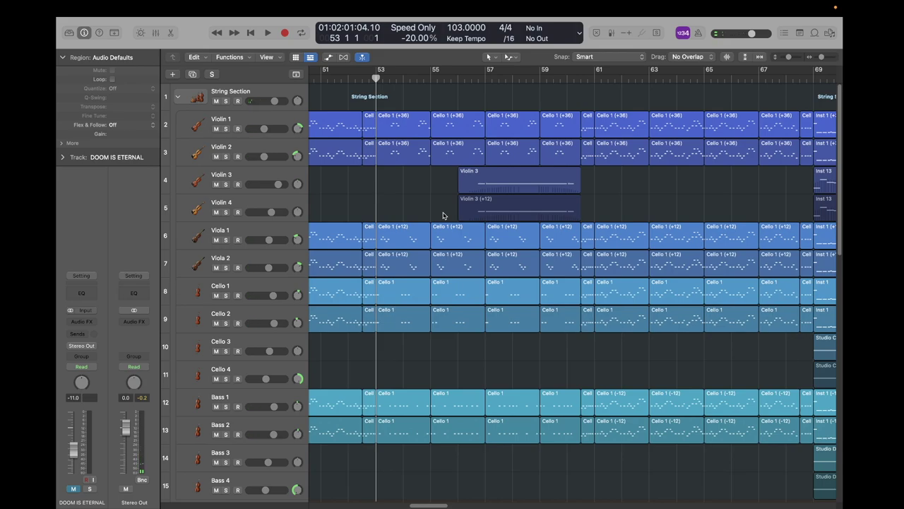
Solo the DOOM IS ETERNAL track, listen briefly to the original recording from bar 53, and clear the solo
scroll(443, 215, "down", 15)
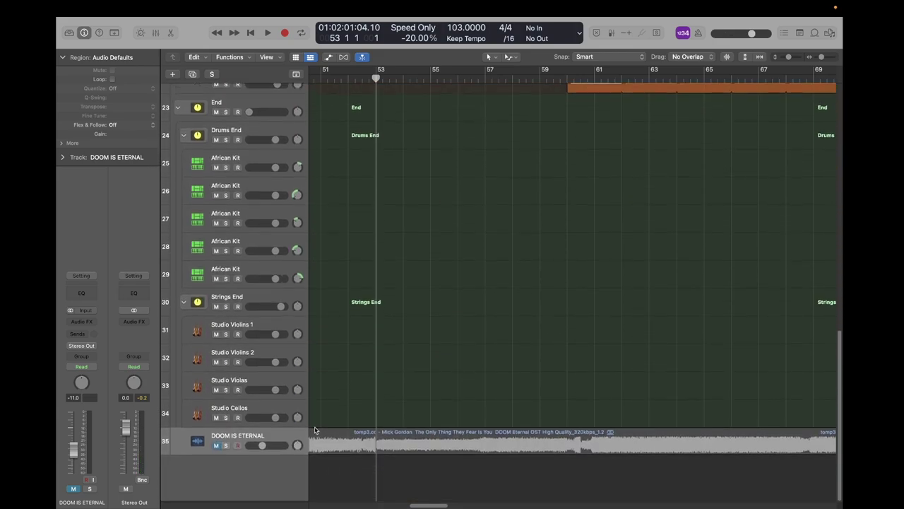
key("s")
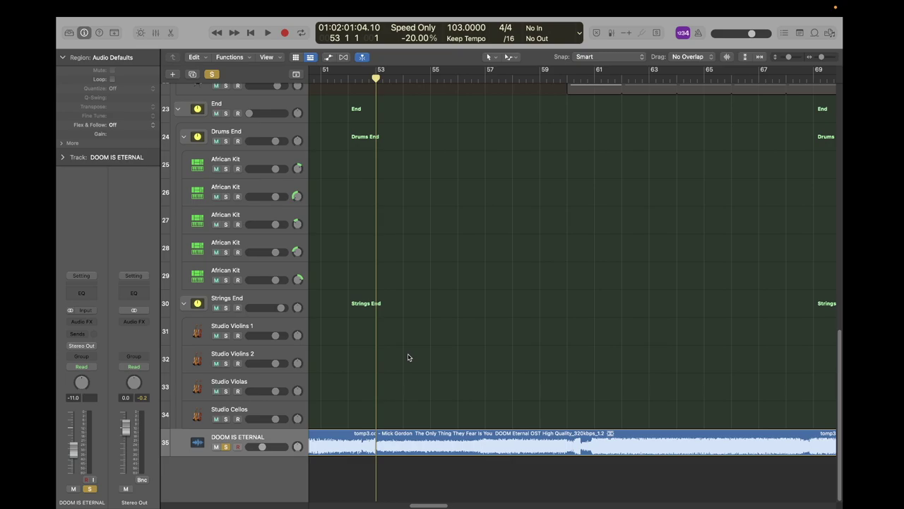
key("space")
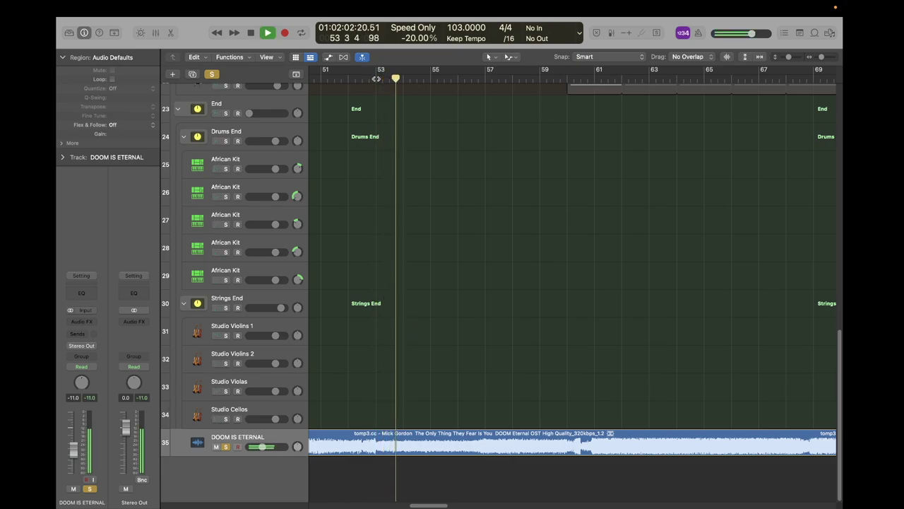
key("space")
key("s")
Play the full arrangement again from bar 53 to about bar 57
scroll(456, 307, "up", 15)
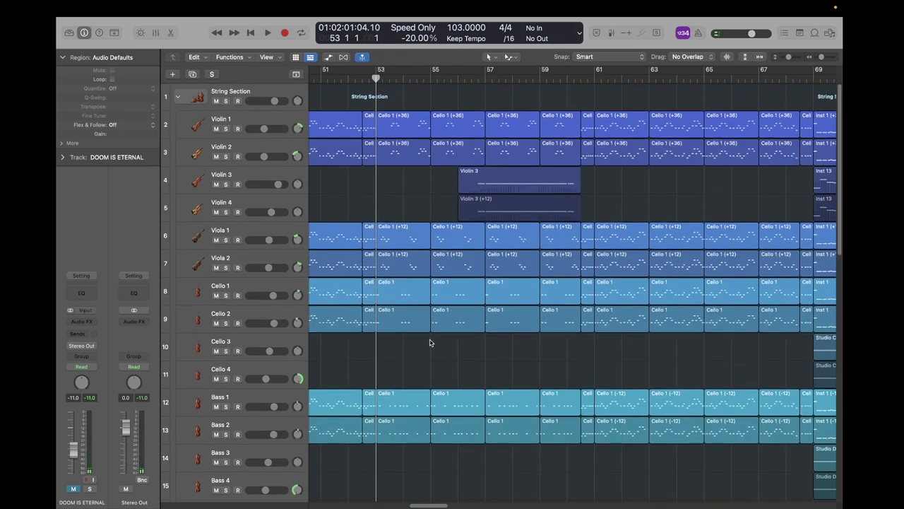
key("space")
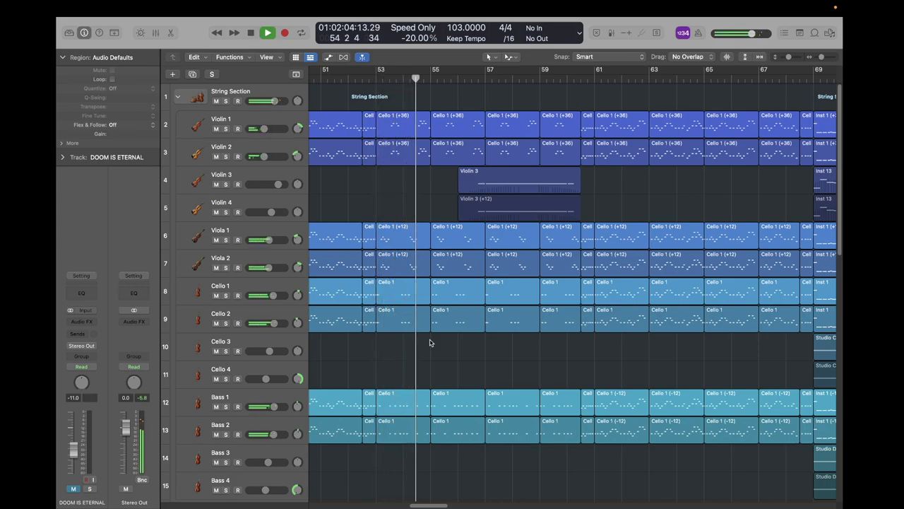
key("space")
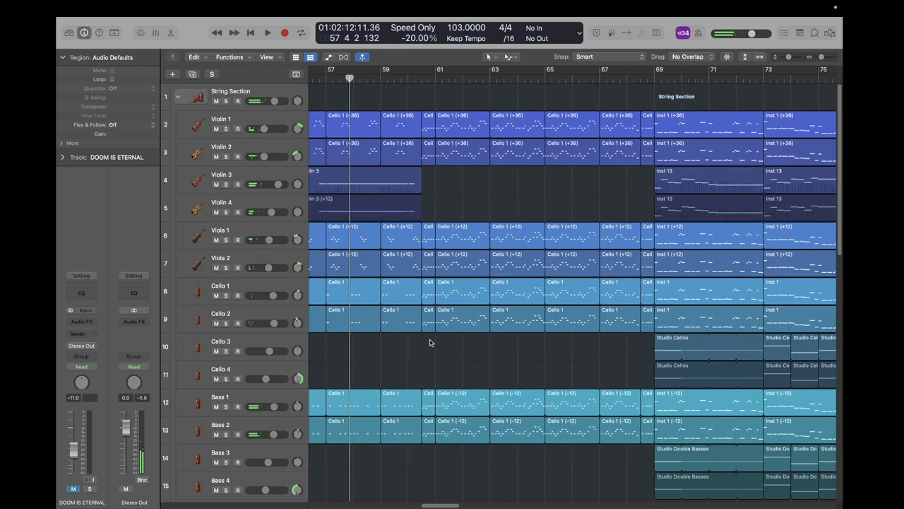
Set the playhead at bar 60 beat 3 and play the arrangement into the following section
scroll(431, 343, "down", 15)
scroll(430, 343, "up", 15)
left_click(426, 80)
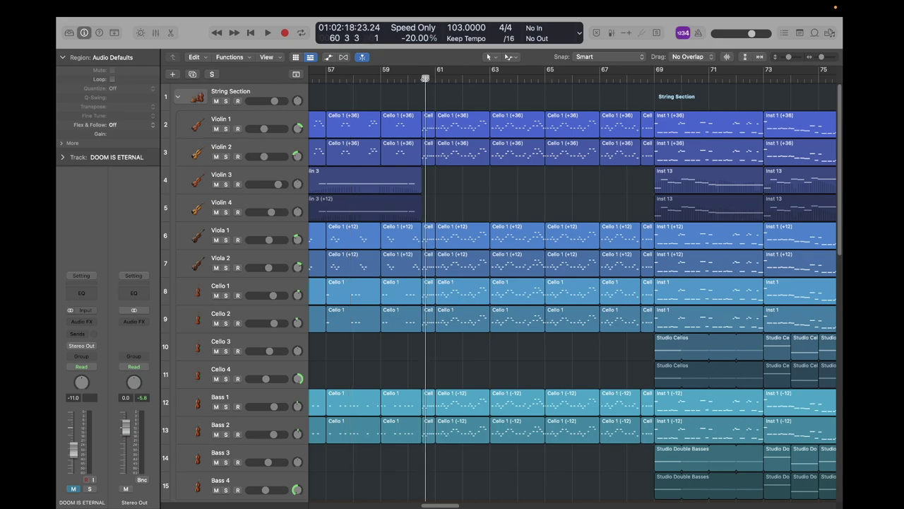
key("space")
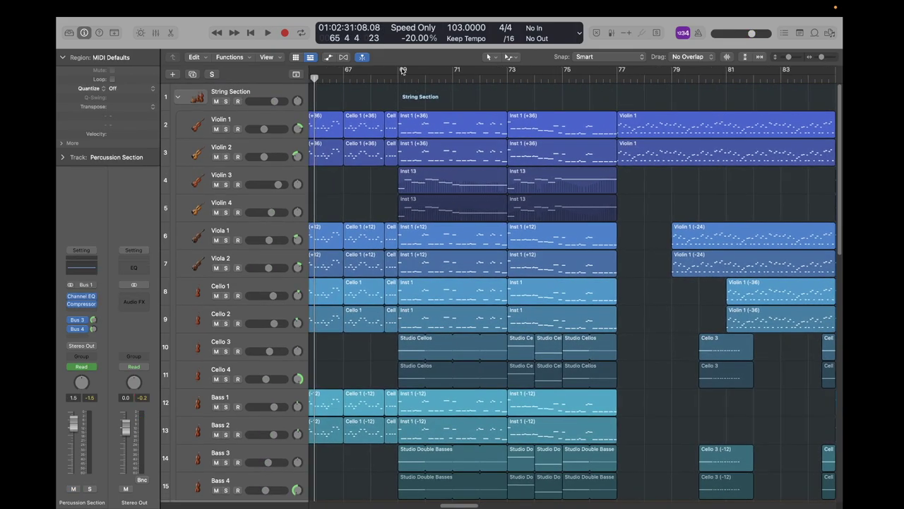
Set the playhead at bar 69, audition the Cello 3 and Cello 4 tracks soloed together, and clear both solos
left_click(399, 77)
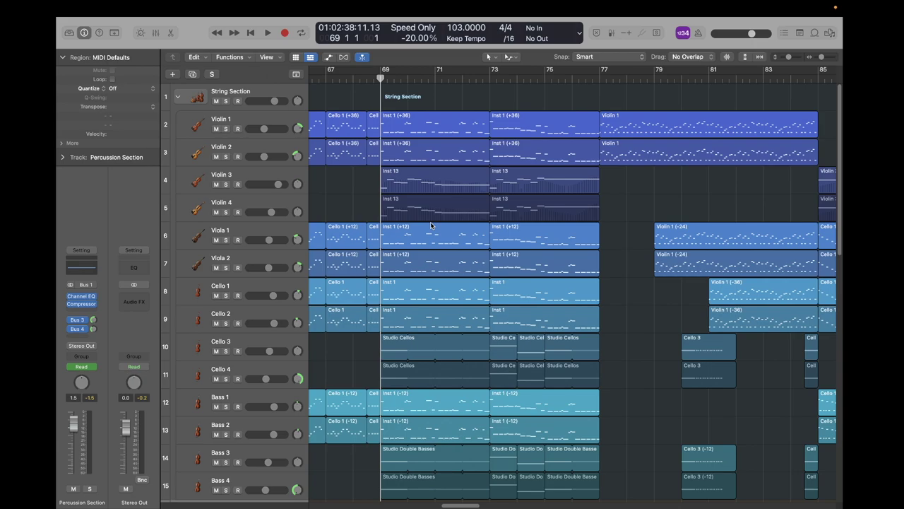
left_click(255, 337)
key("s")
key("Down")
key("s")
key("space")
key("space")
key("s")
key("Up")
key("s")
Play the full arrangement from bar 69 to about bar 77
left_click(412, 119)
left_click(413, 108)
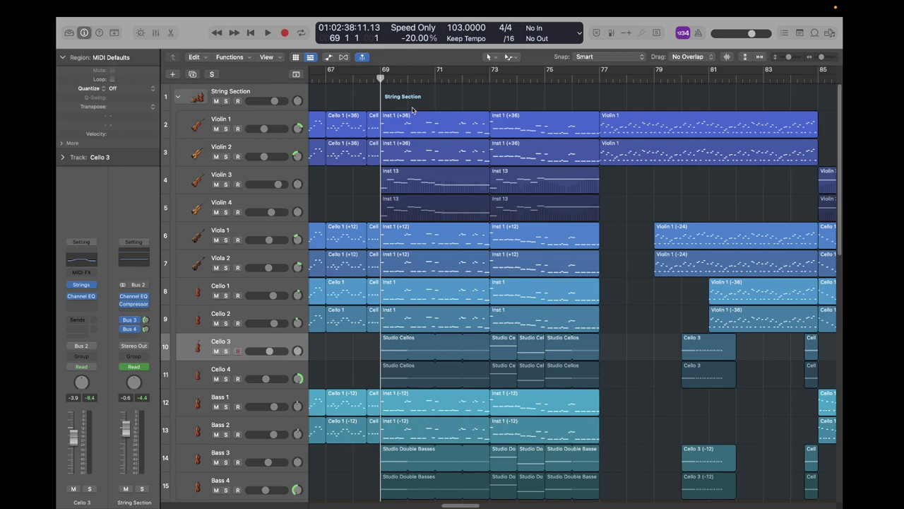
key("space")
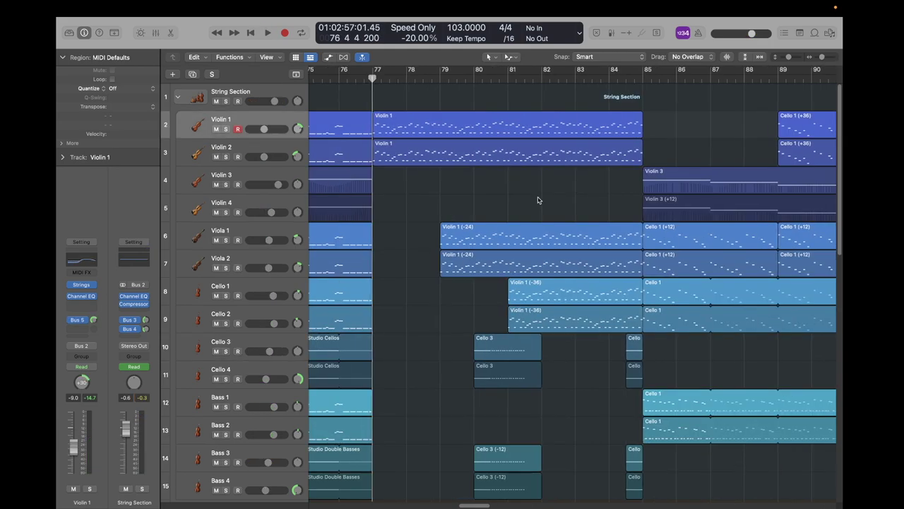
Look over the string and percussion parts in the section starting at bar 77
scroll(538, 200, "down", 1)
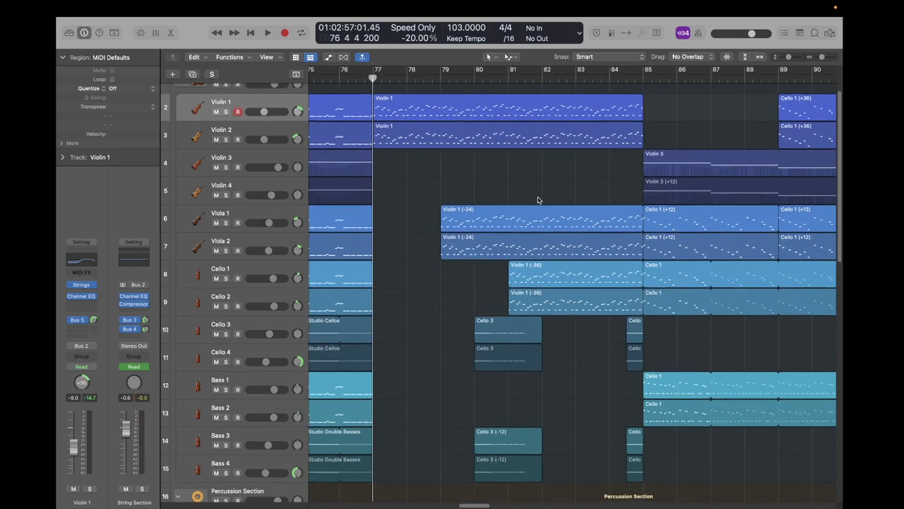
scroll(537, 200, "down", 10)
scroll(538, 200, "right", 10)
scroll(538, 200, "up", 4)
scroll(538, 200, "left", 10)
scroll(537, 200, "up", 10)
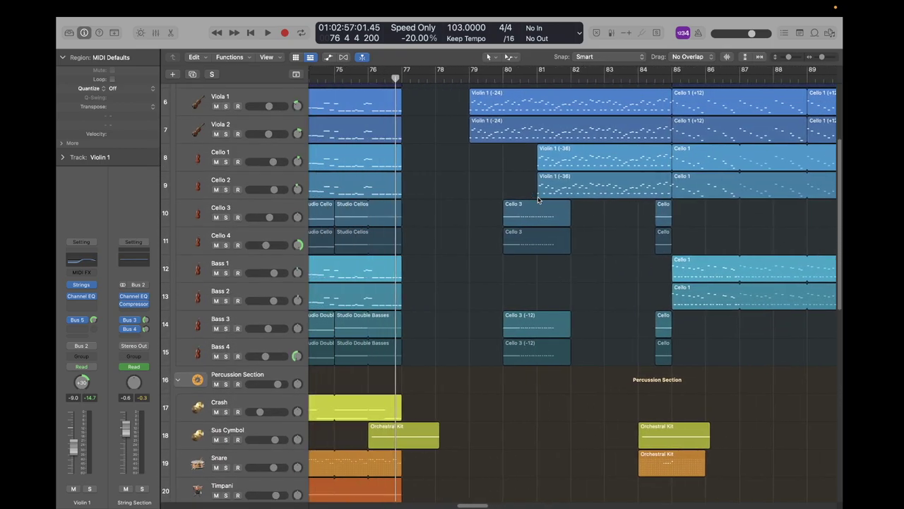
scroll(537, 200, "right", 2)
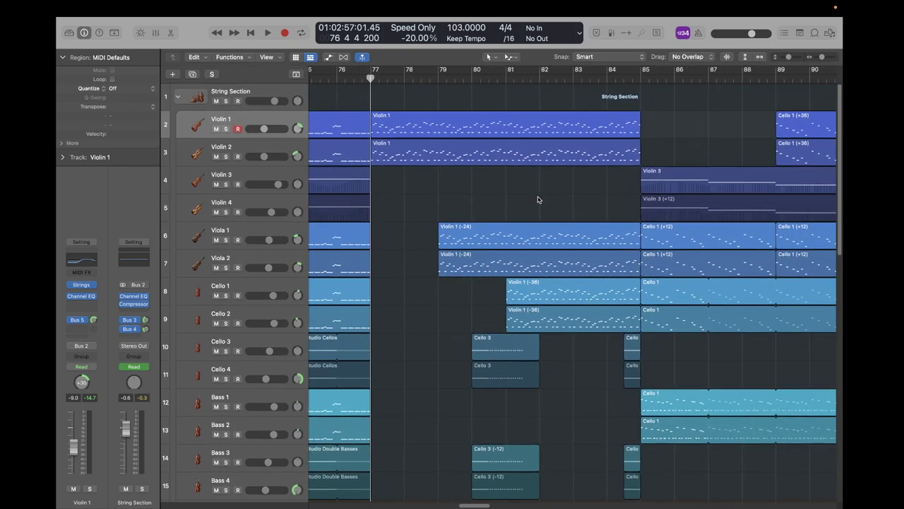
Solo the DOOM IS ETERNAL track and play the original recording from about bar 77 to bar 80
scroll(537, 199, "down", 15)
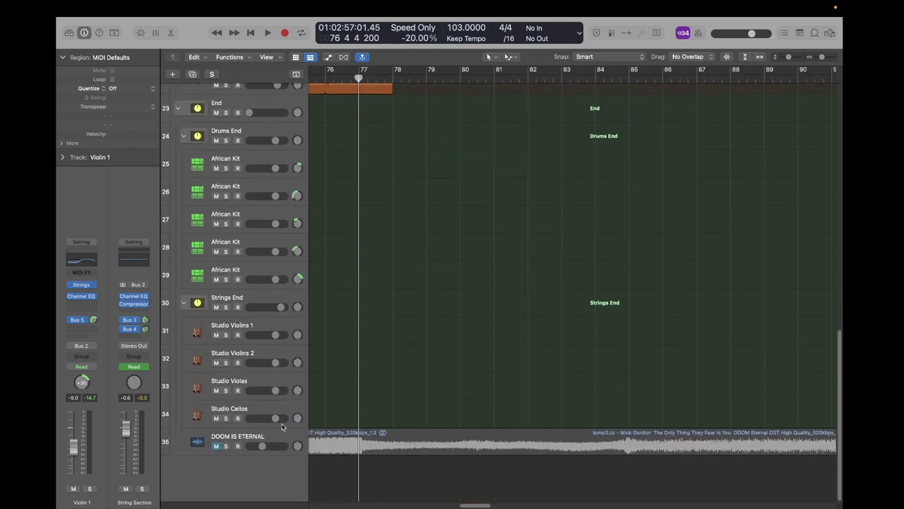
left_click(282, 434)
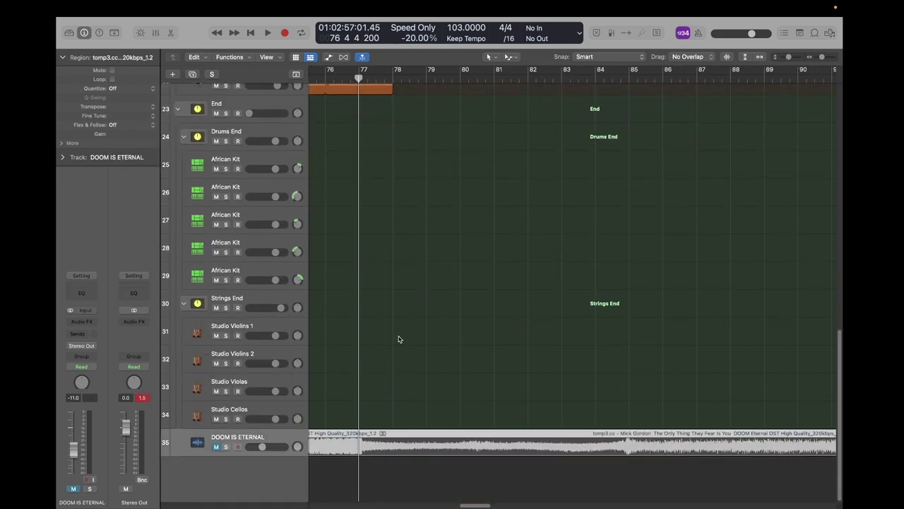
key("s")
scroll(420, 327, "left", 1)
key("space")
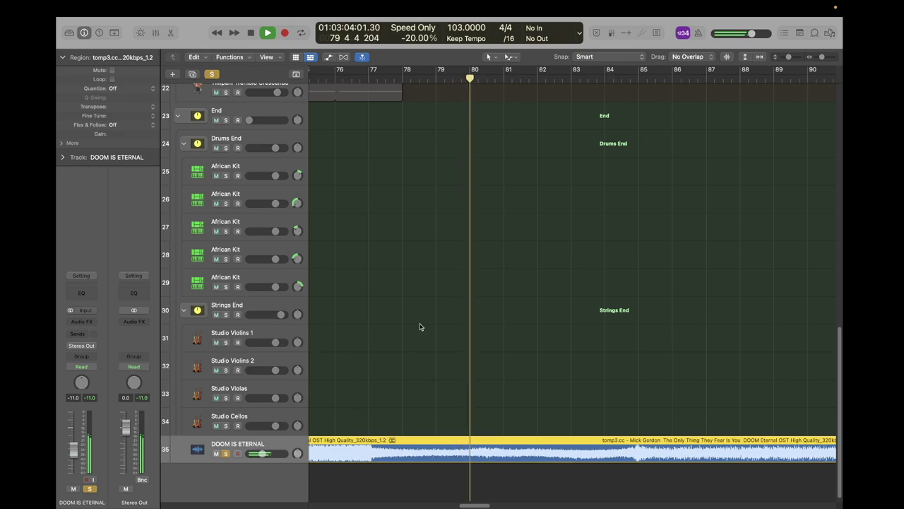
key("space")
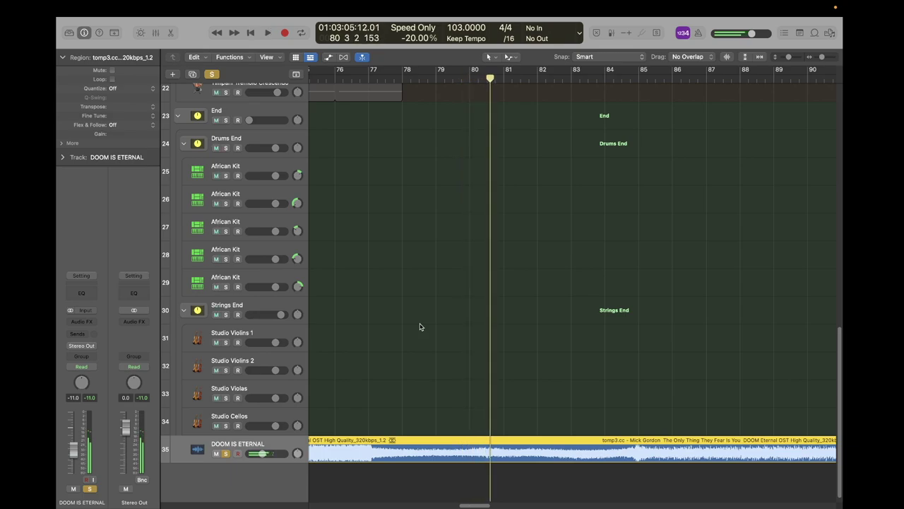
Clear the solo, return the playhead to bar 77, and open the Violin 1 region starting there in the Piano Roll
scroll(419, 327, "up", 15)
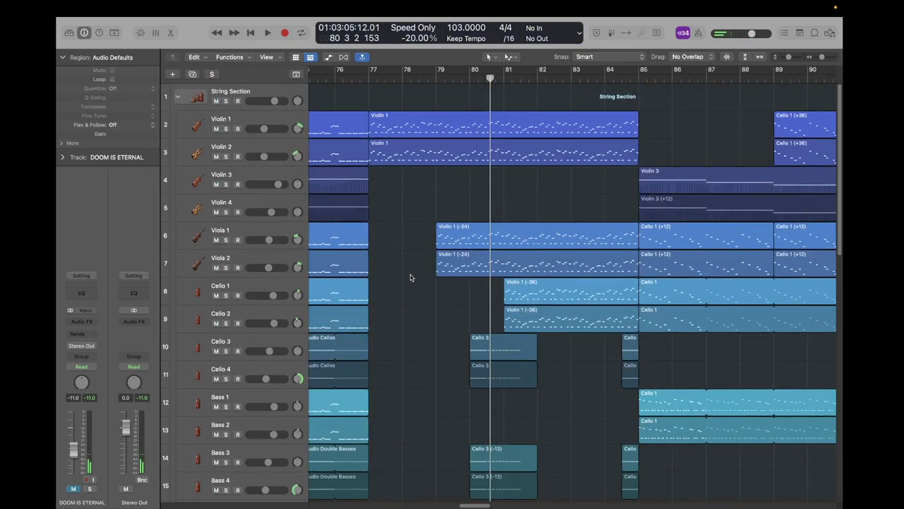
left_click(368, 78)
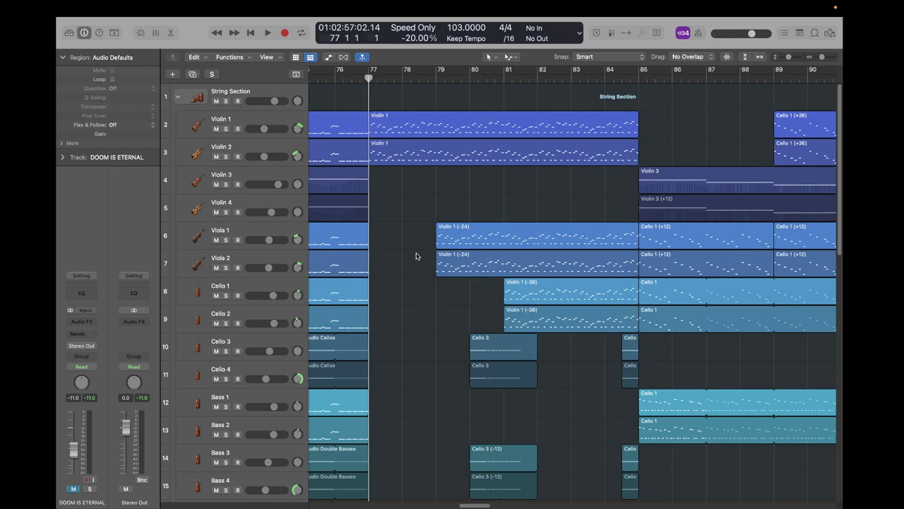
double_click(422, 125)
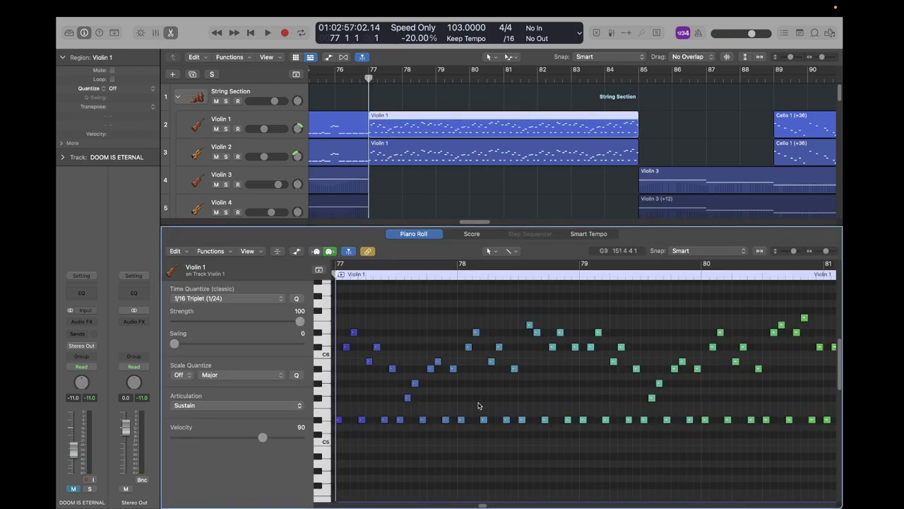
Close the Piano Roll and play the full arrangement from bar 77 to about bar 85
key("p")
left_click(440, 208)
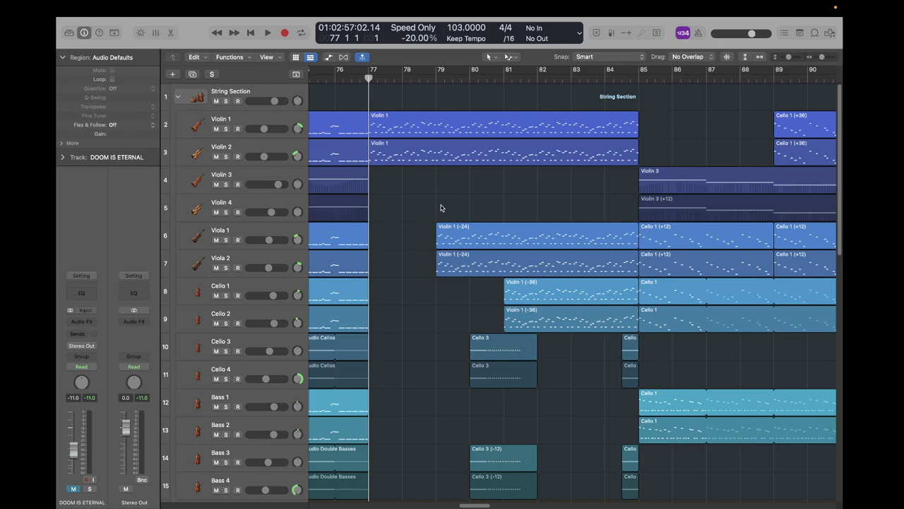
key("space")
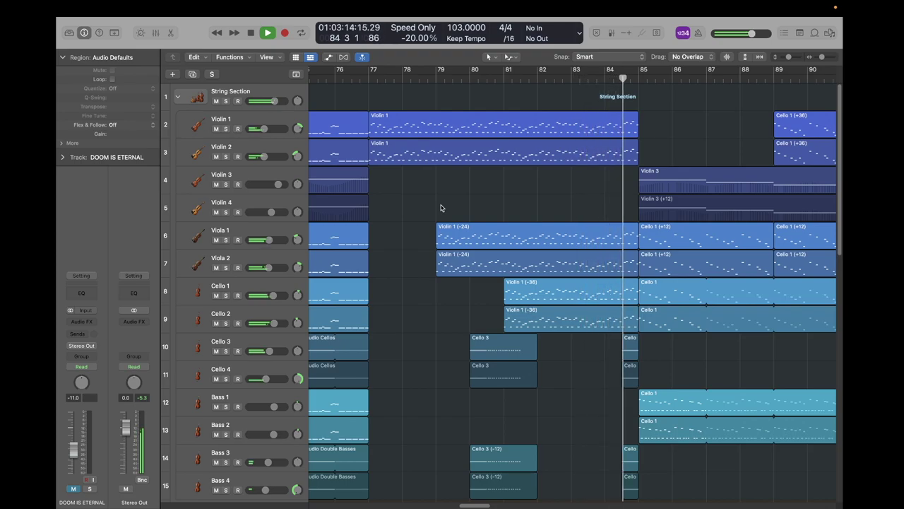
key("space")
scroll(441, 207, "right", 10)
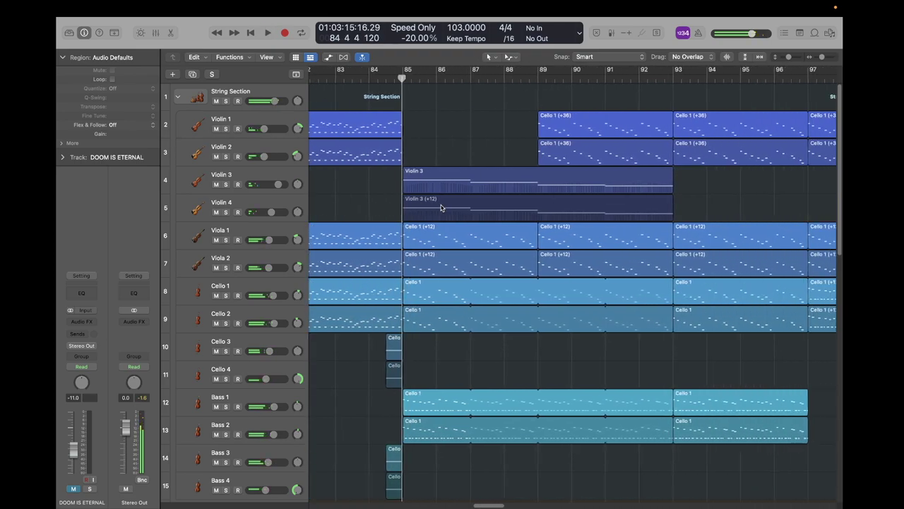
scroll(446, 307, "right", 2)
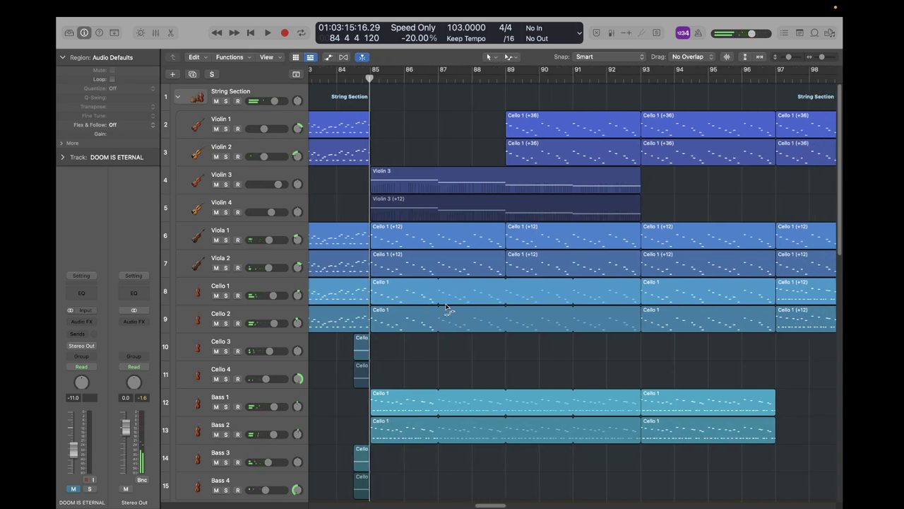
Place the playhead at bar 85, solo the DOOM IS ETERNAL track, and play the start of this section in the original recording
left_click_drag(370, 78, 371, 78)
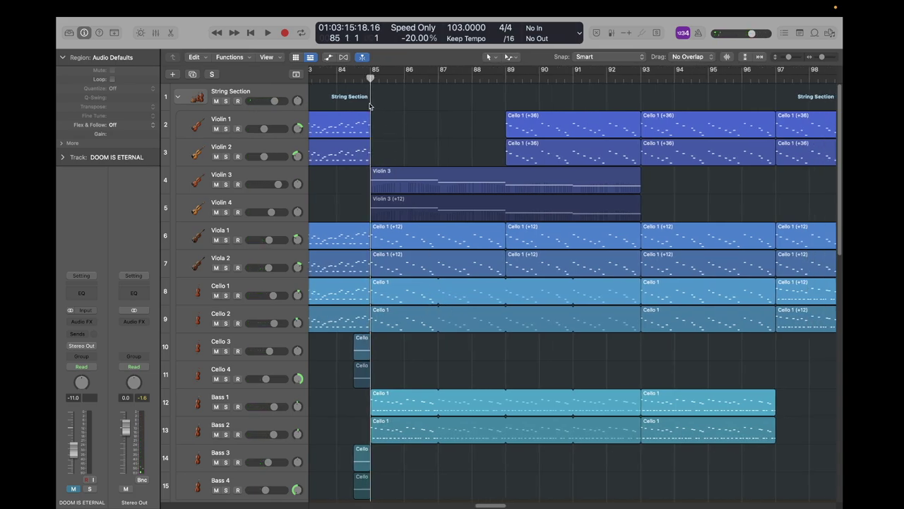
left_click(289, 97)
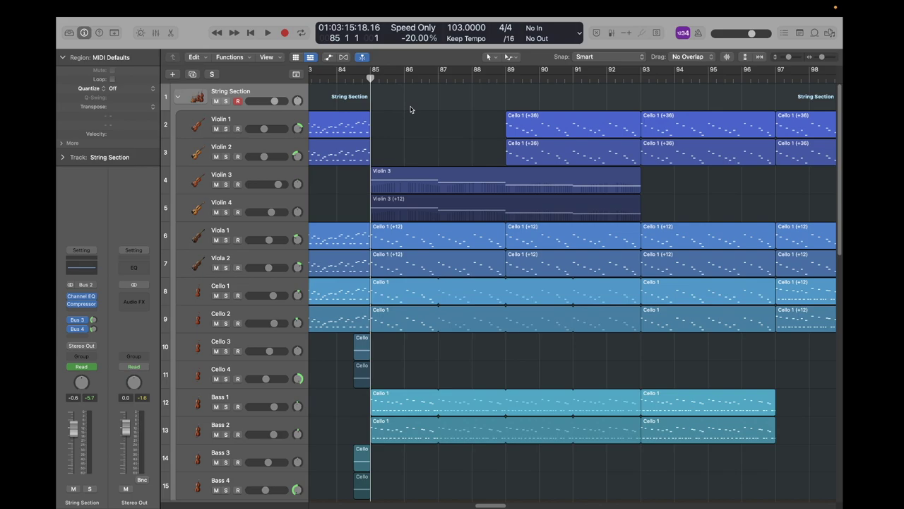
key("Down")
key("Down")
key("Down")
key("Down")
key("Down")
key("Down")
key("Down")
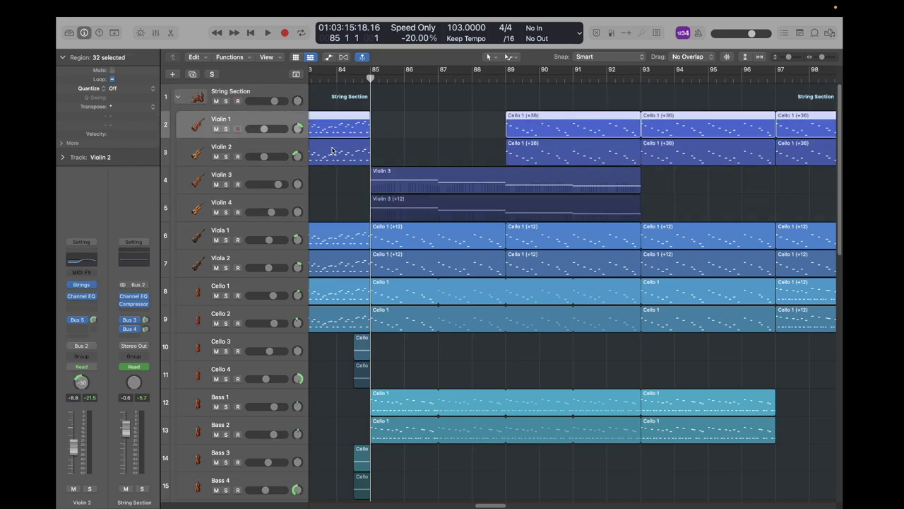
key("Down")
key("Down")
key("Down")
key("Down")
key("Down")
key("Down")
key("Down")
key("Down")
key("Down")
key("Down")
key("Down")
key("Down")
key("Down")
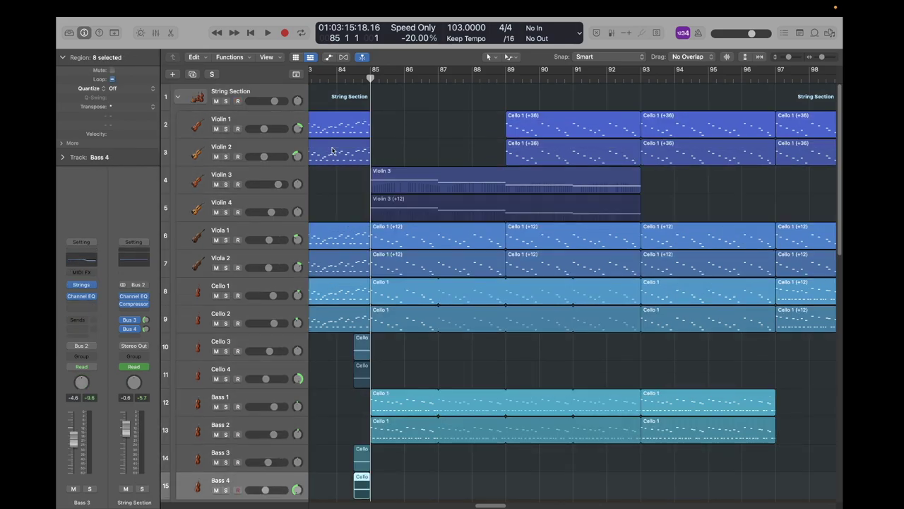
key("Down")
key("Down")
key("Down")
key("Down")
key("Down")
key("Down")
key("Down")
key("Down")
key("Down")
key("Down")
key("Down")
key("Down")
key("Down")
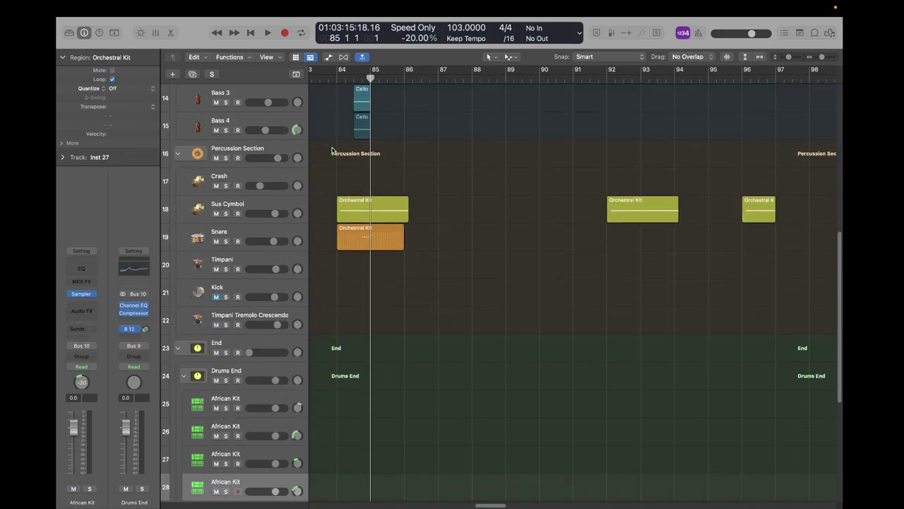
key("Down")
key("s")
key("space")
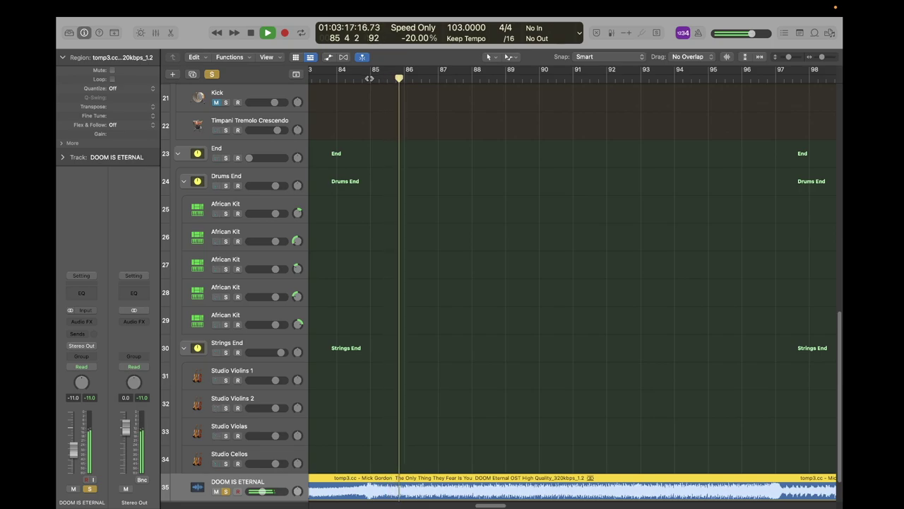
key("space")
Play the soloed original recording briefly from bar 89 and clear the solo
scroll(402, 108, "up", 12)
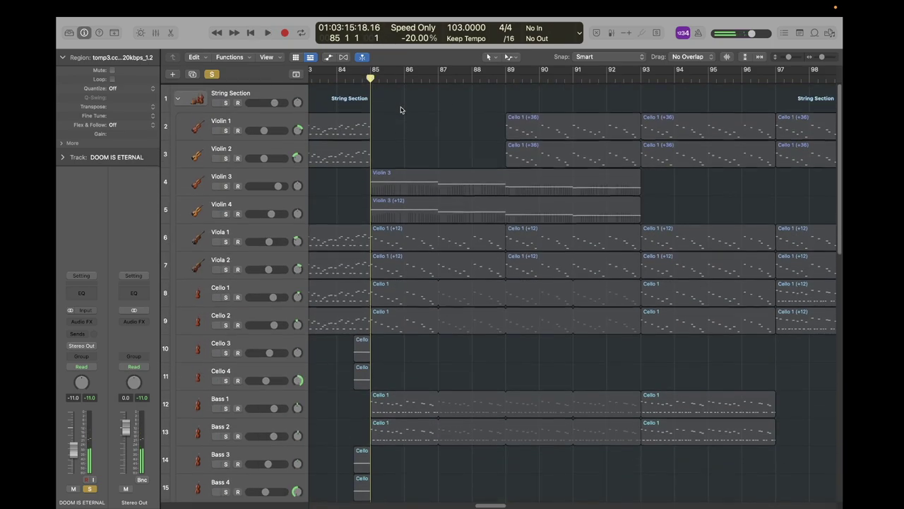
key("s")
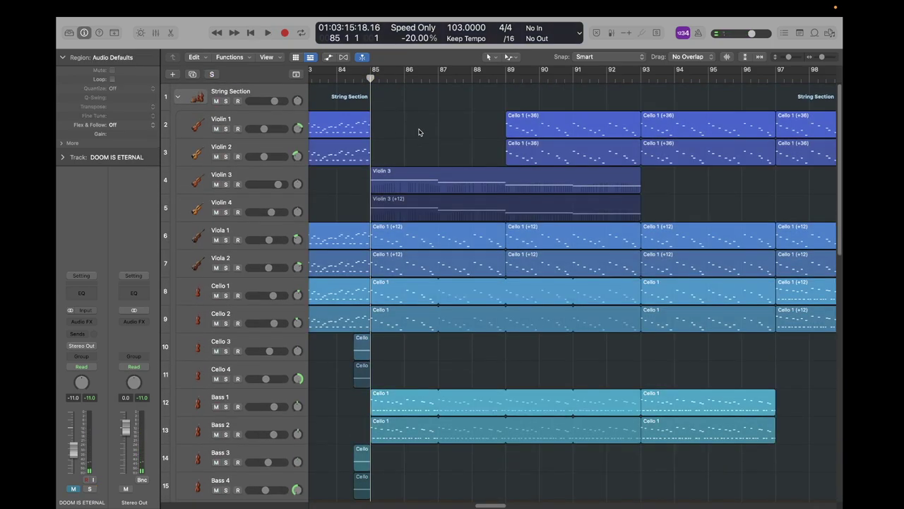
key("s")
left_click(506, 80)
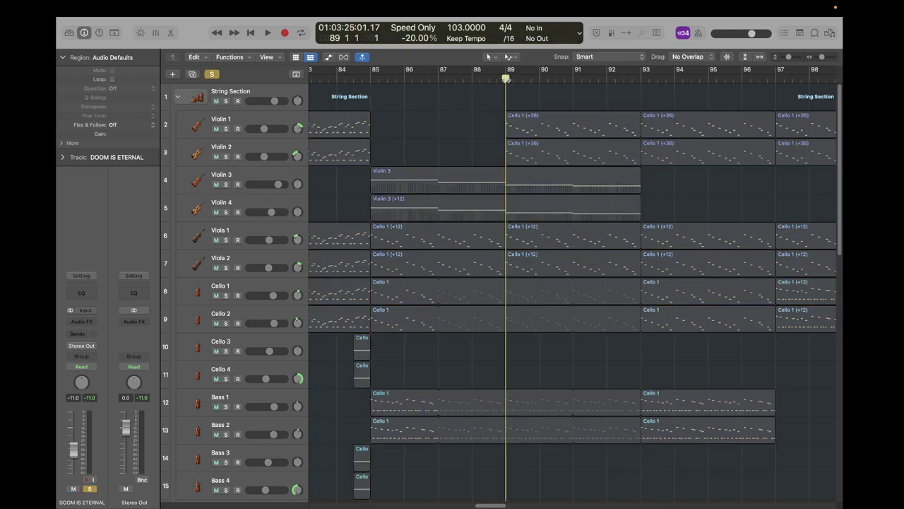
key("space")
key("space")
key("s")
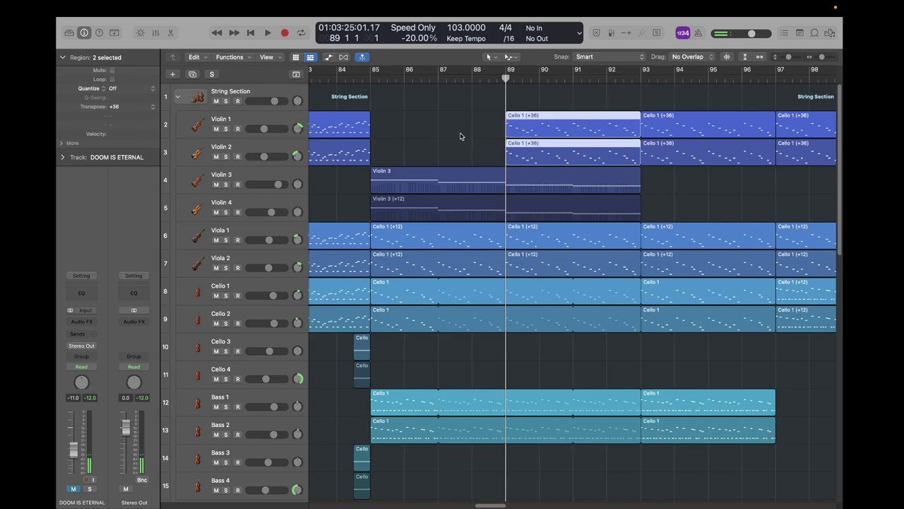
Return the playhead to bar 85, play Bass 1 and Bass 2 soloed from there, and clear their solos
left_click(368, 78)
scroll(444, 295, "down", 10)
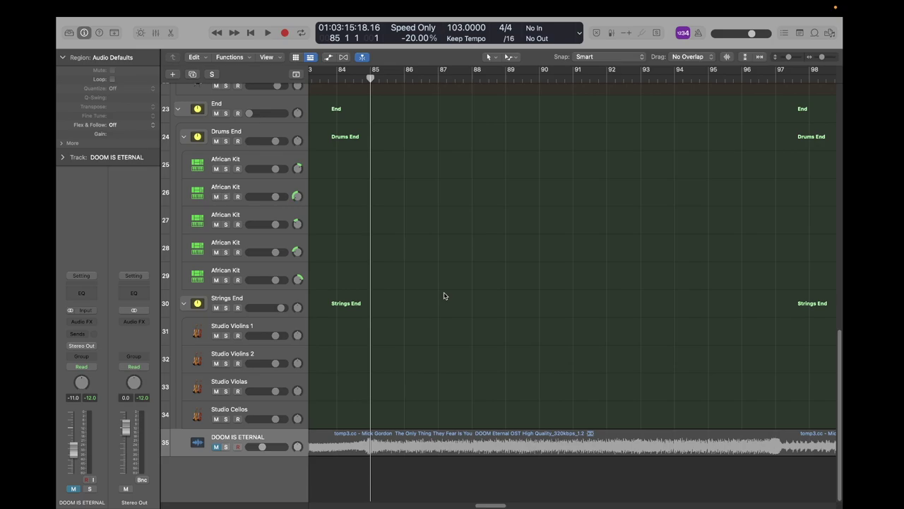
scroll(444, 295, "up", 15)
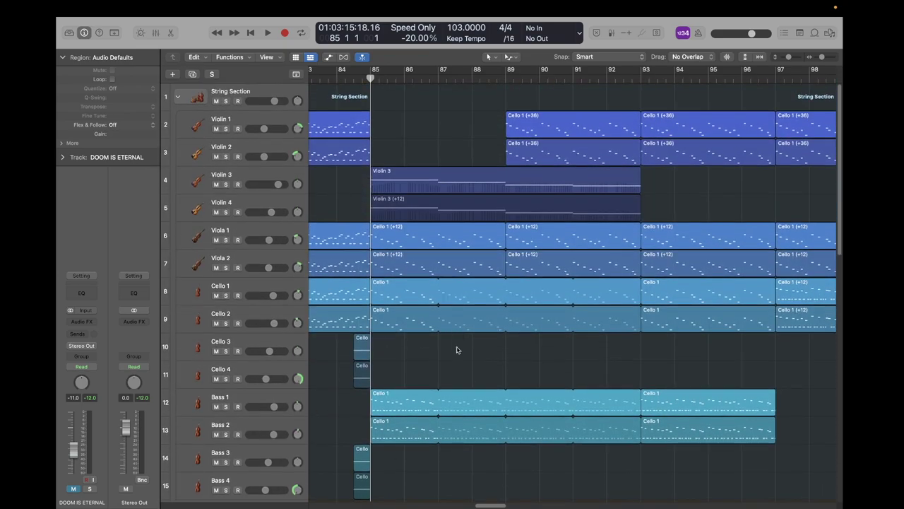
left_click(276, 395)
key("s")
key("Down")
key("s")
left_click(455, 375)
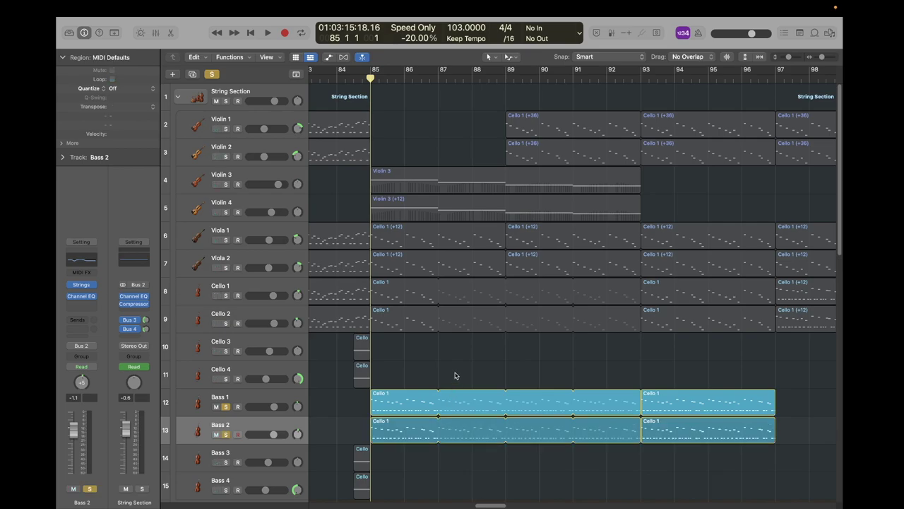
key("space")
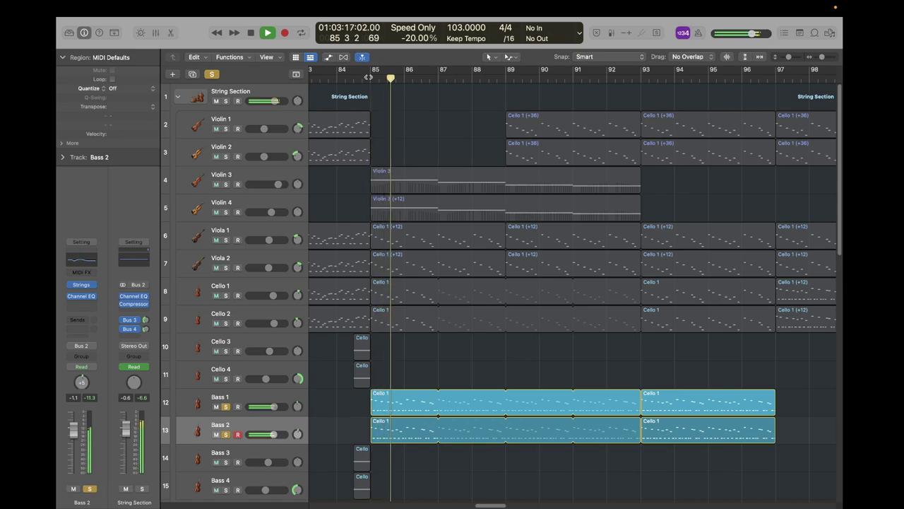
key("space")
key("s")
key("Up")
key("s")
Solo Cello 1, Cello 2, Viola 1 and Viola 2, play them together from bar 85, and clear their solos
key("Up")
key("Up")
key("Up")
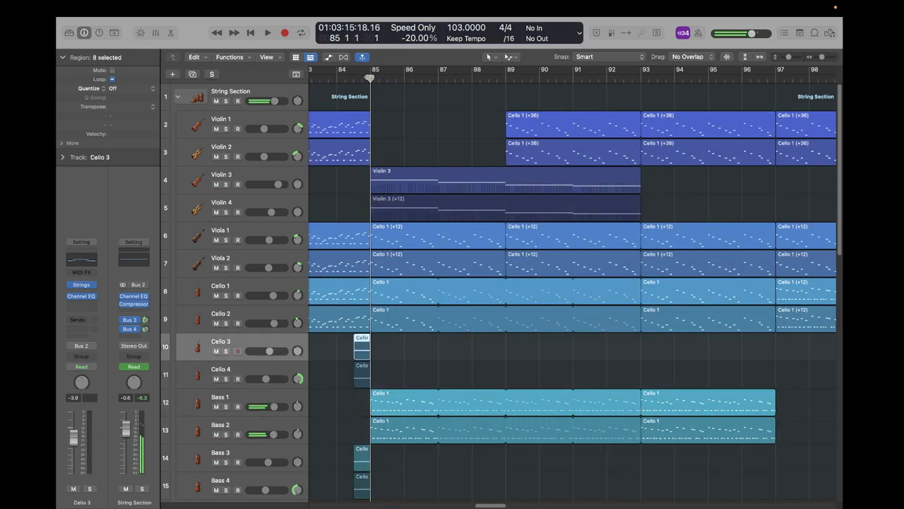
key("s")
key("Up")
key("s")
key("Up")
key("s")
key("Up")
key("s")
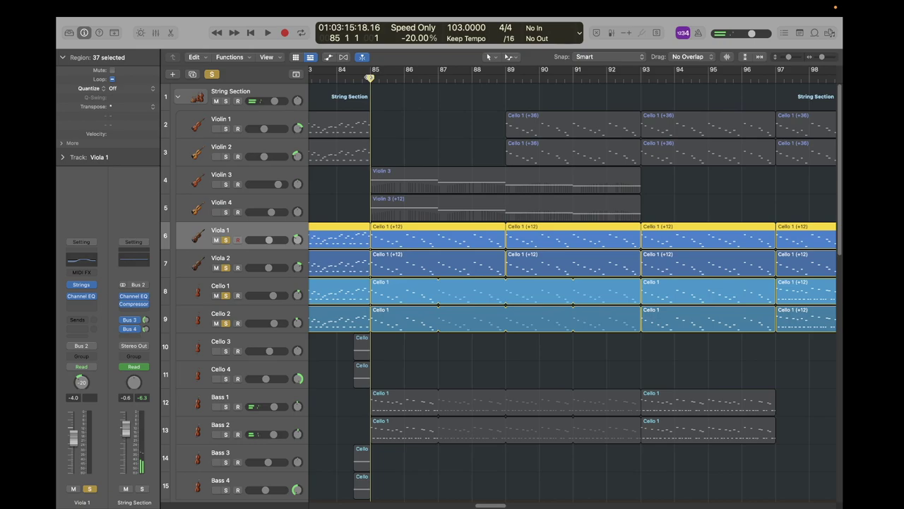
key("space")
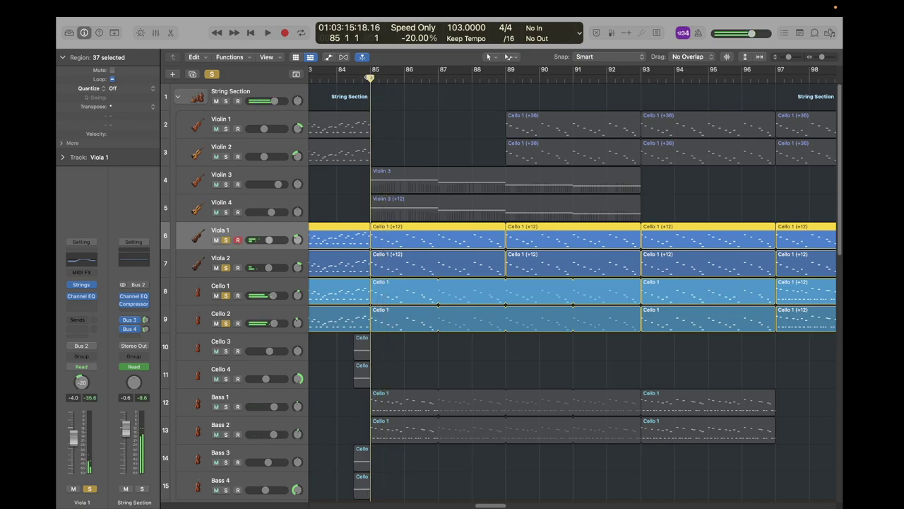
key("s")
key("Down")
key("s")
key("Down")
key("s")
key("Down")
key("s")
Solo Bass 1 and Bass 2 again, play them from bar 85 to about bar 86, and clear their solos
key("Down")
key("Down")
key("Down")
key("Down")
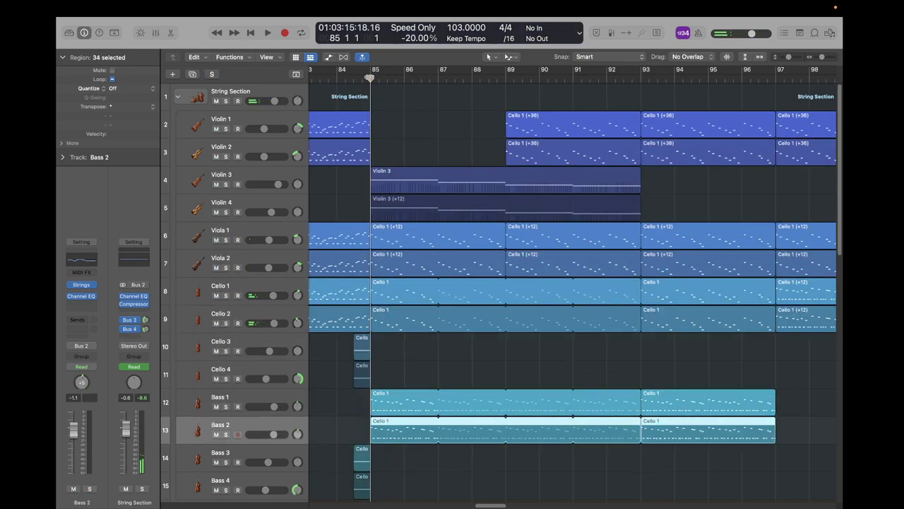
key("s")
key("Up")
key("s")
key("space")
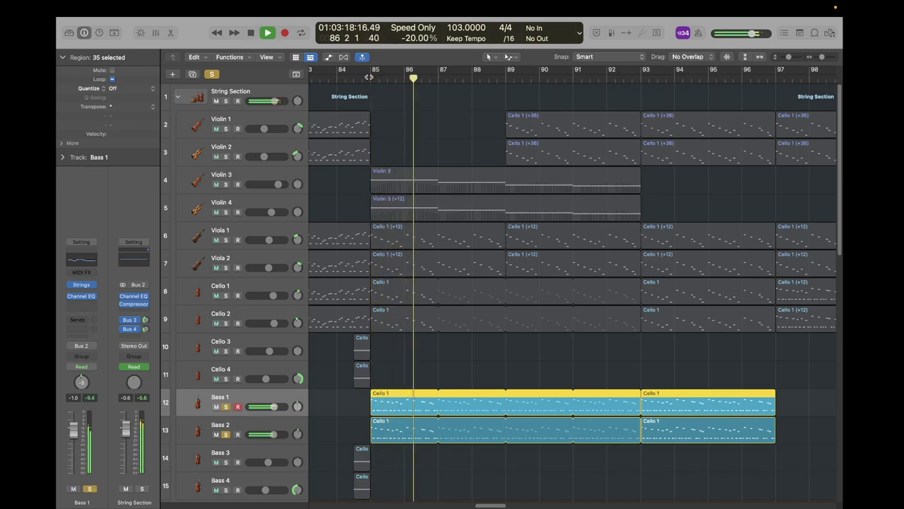
key("space")
key("s")
key("Down")
key("s")
left_click(439, 356)
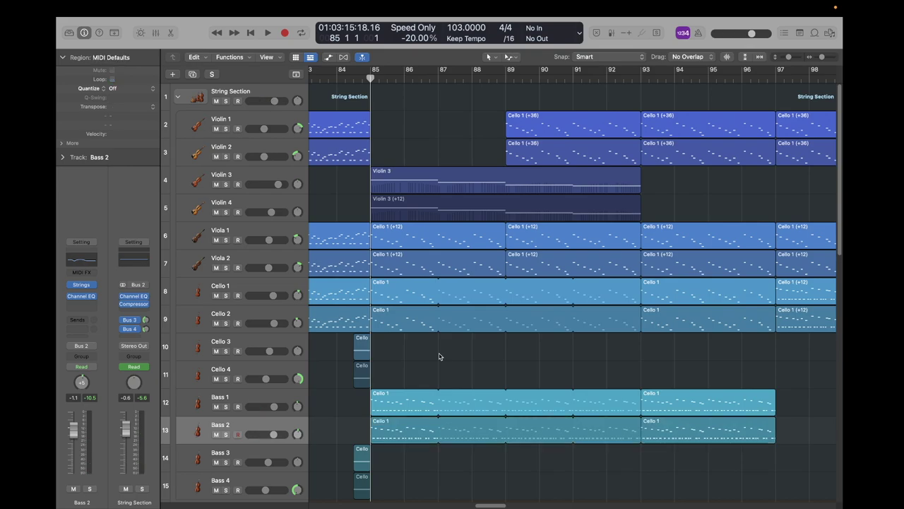
left_click(277, 181)
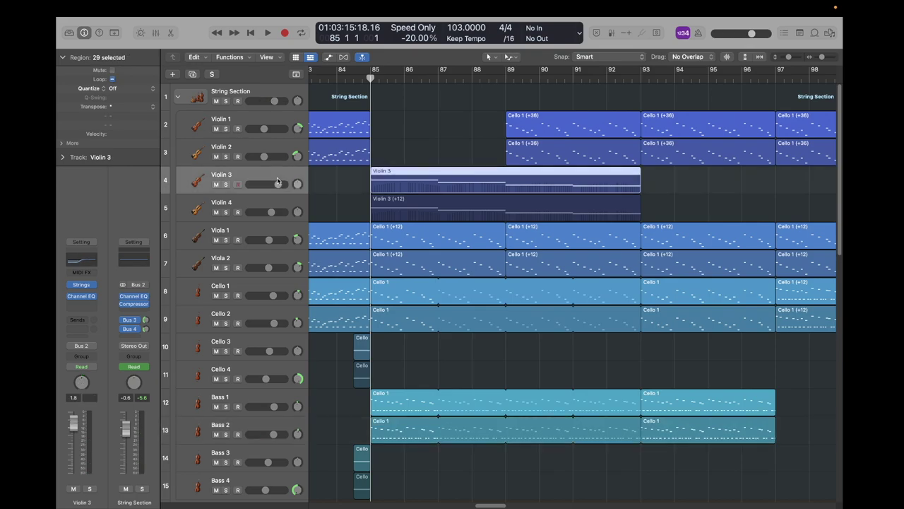
key("s")
key("Down")
key("s")
left_click(328, 187)
key("s")
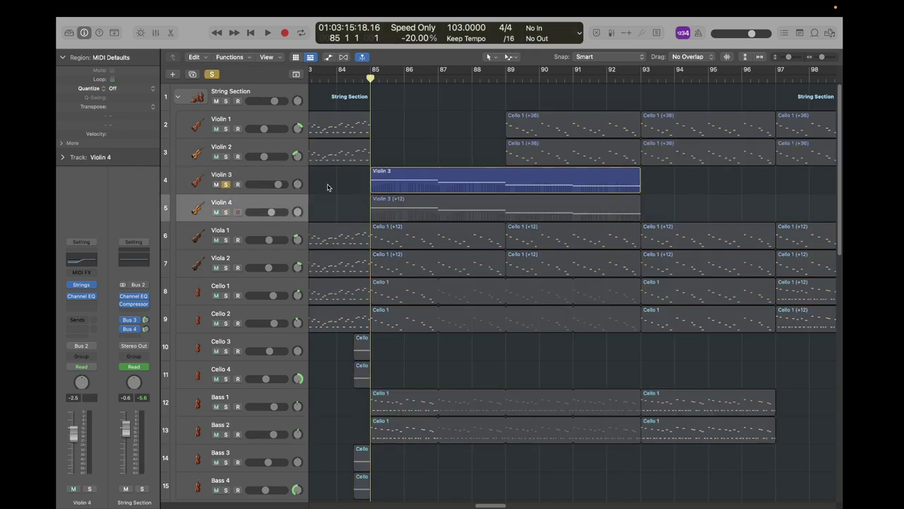
key("Up")
key("s")
left_click(328, 187)
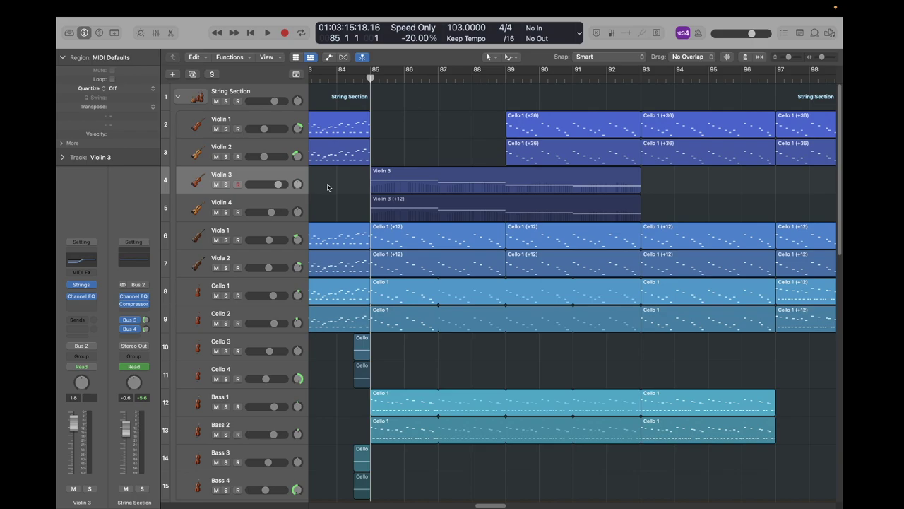
Play the full arrangement from bar 85 to about bar 92
key("space")
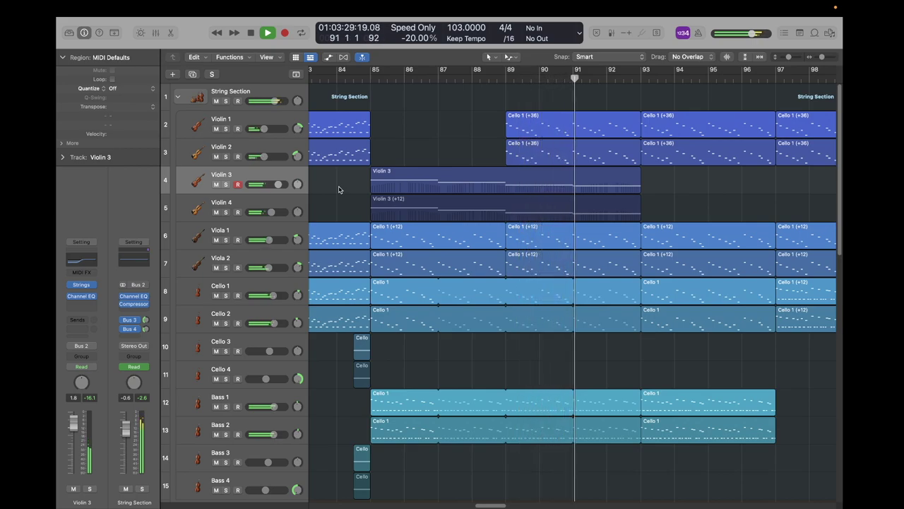
scroll(339, 189, "right", 4)
scroll(339, 189, "right", 4)
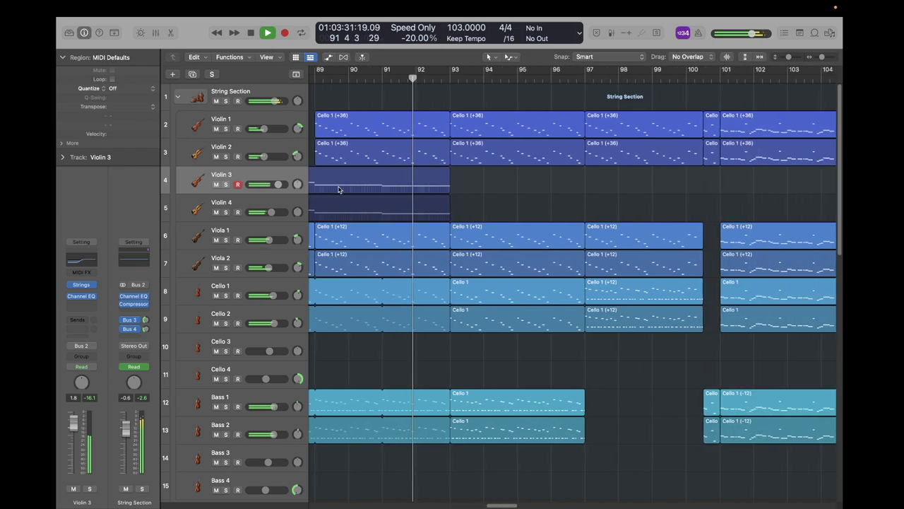
key("space")
Set the playhead to bar 93 and play the full arrangement until about the end of bar 94
left_click(368, 85)
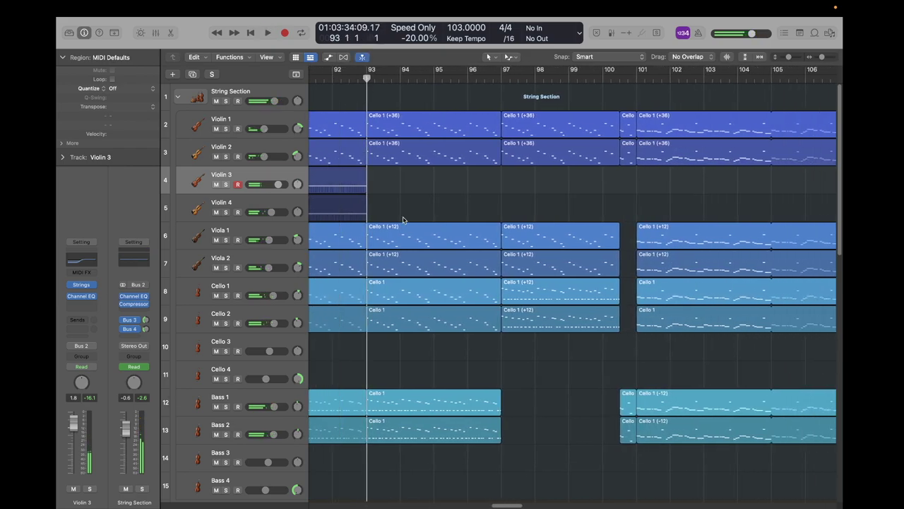
scroll(414, 204, "left", 1)
key("space")
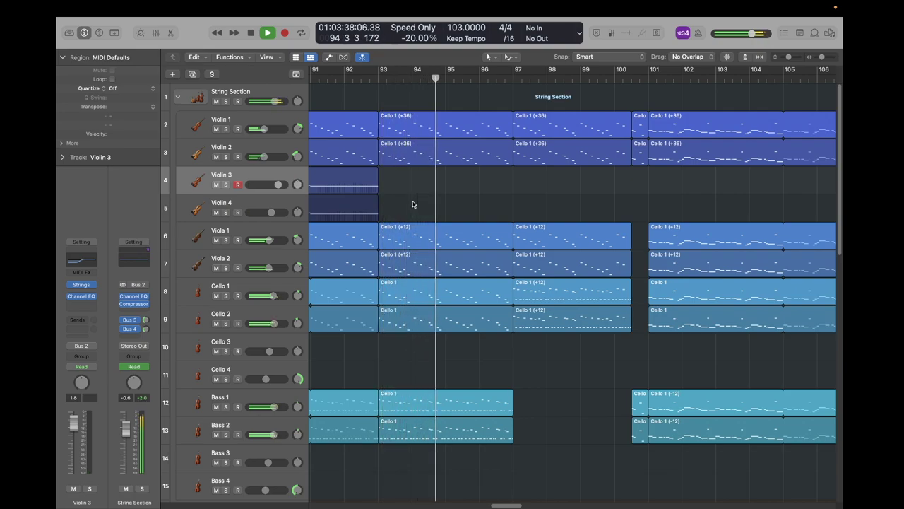
key("space")
Solo the DOOM IS ETERNAL track, play the original recording from just before bar 97 to bar 98, and clear the solo
scroll(414, 204, "right", 2)
scroll(413, 204, "down", 10)
left_click(249, 455)
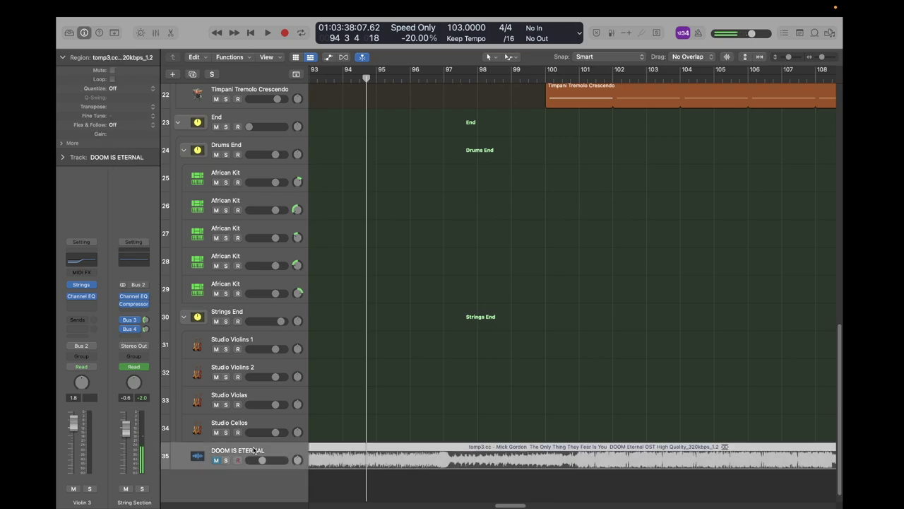
key("ctrl+s")
scroll(461, 282, "up", 8)
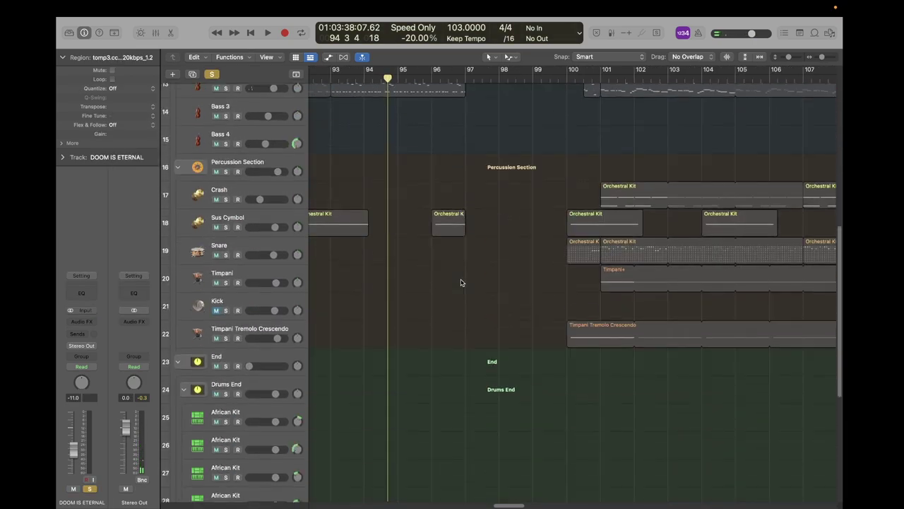
scroll(460, 282, "down", 8)
left_click(450, 78)
key("space")
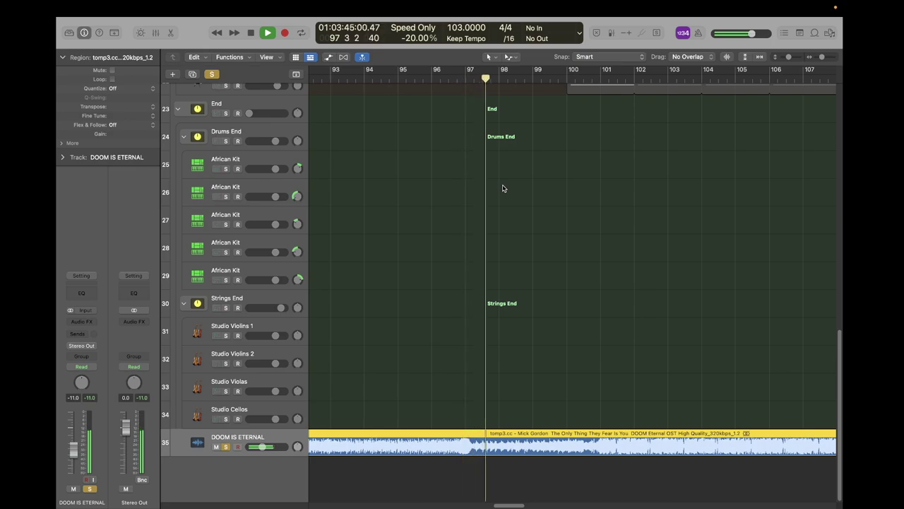
key("space")
key("s")
key("m")
scroll(504, 189, "up", 16)
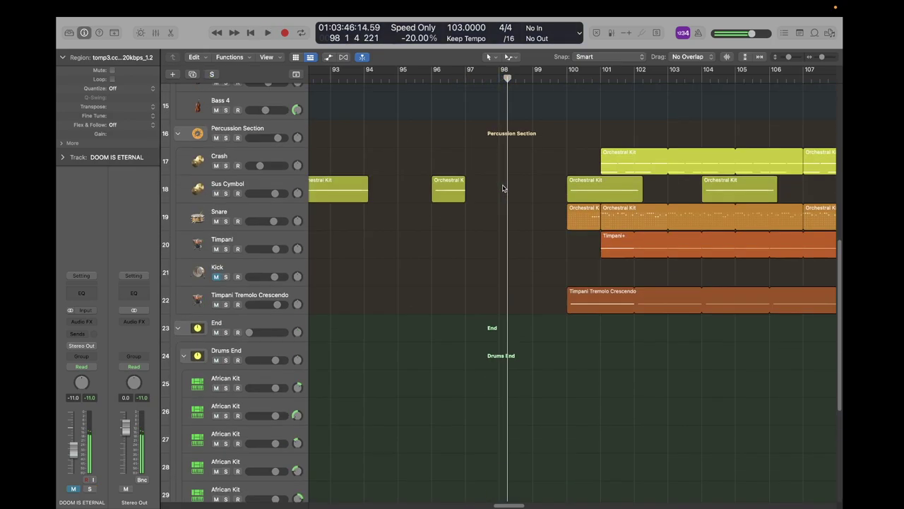
Solo Bass 1 and Bass 2, play them in bar 94, and clear their solos
scroll(495, 343, "down", 2)
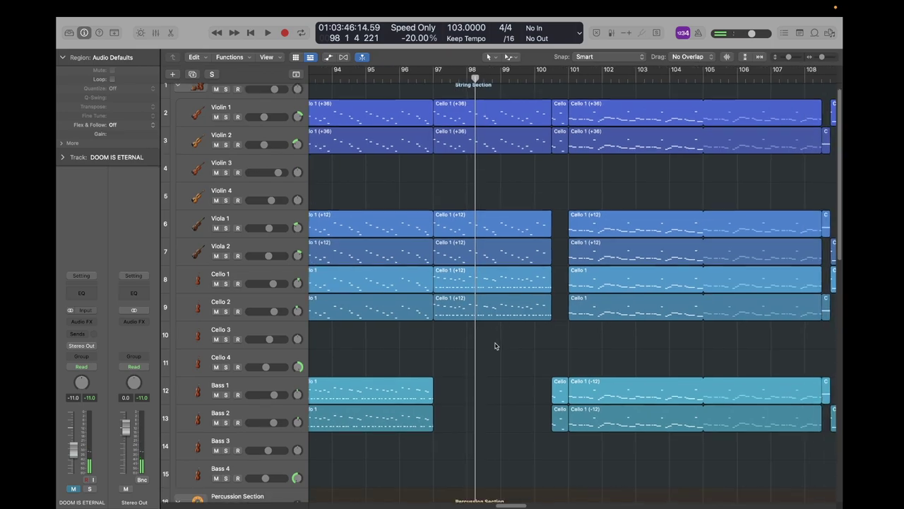
scroll(454, 220, "up", 1)
scroll(453, 221, "left", 2)
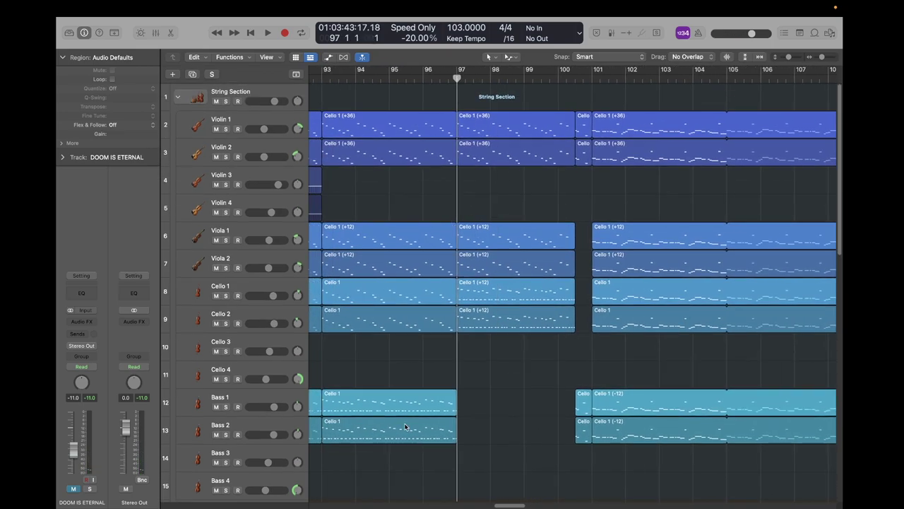
left_click(240, 396)
key("s")
key("Down")
key("s")
left_click(360, 79)
key("space")
key("space")
key("s")
key("Up")
key("s")
left_click(479, 365)
scroll(479, 366, "right", 1)
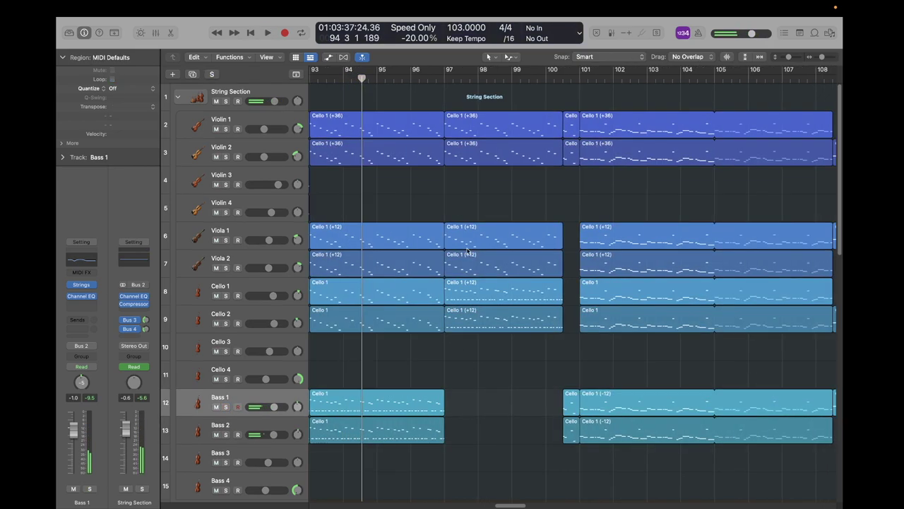
Set the playhead to bar 97 and play the full arrangement until about the end of bar 100
left_click(445, 79)
scroll(452, 153, "down", 1)
scroll(452, 153, "right", 1)
scroll(459, 162, "up", 1)
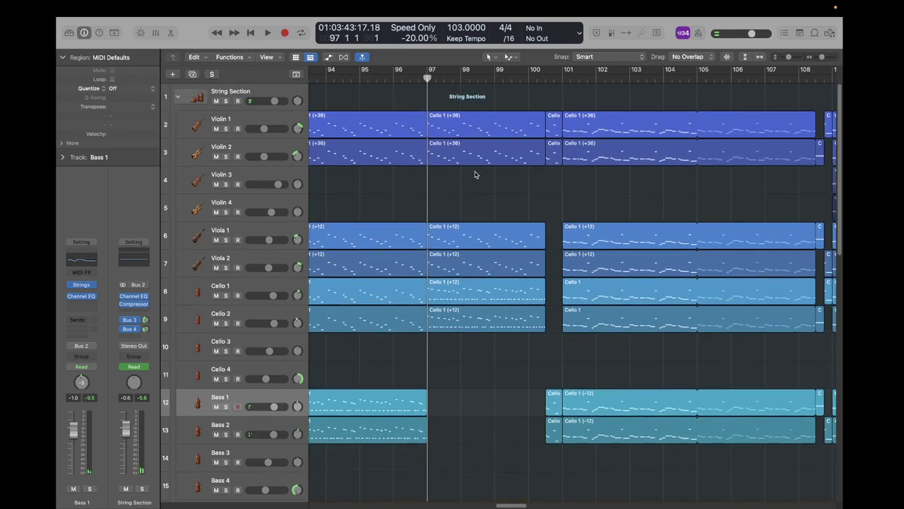
key("space")
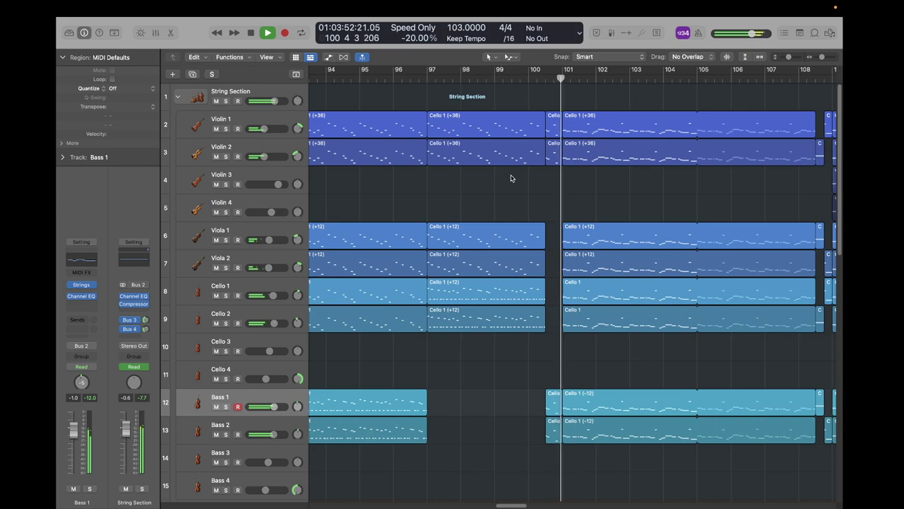
scroll(511, 178, "down", 1)
scroll(512, 178, "right", 2)
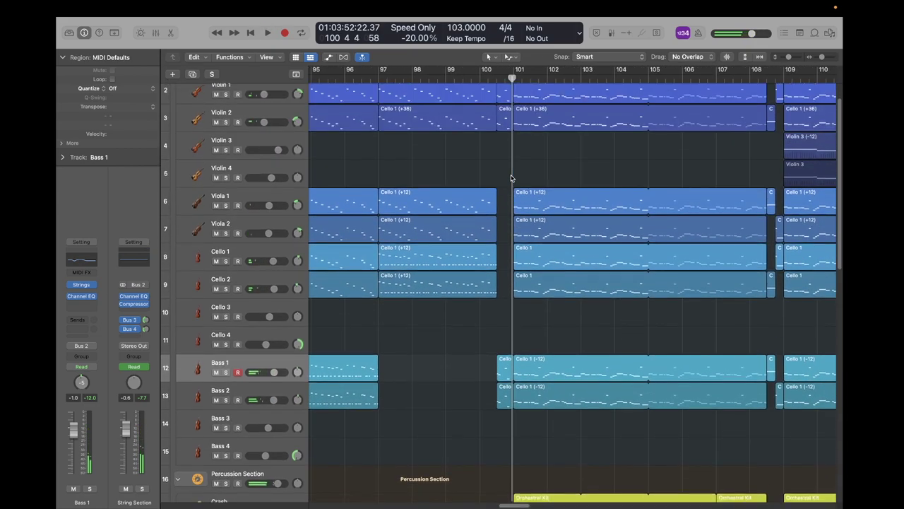
Solo the DOOM IS ETERNAL track, play the original recording from bar 101 to about bar 103, clear the solo and leave the track muted
scroll(512, 178, "right", 5)
scroll(512, 178, "up", 1)
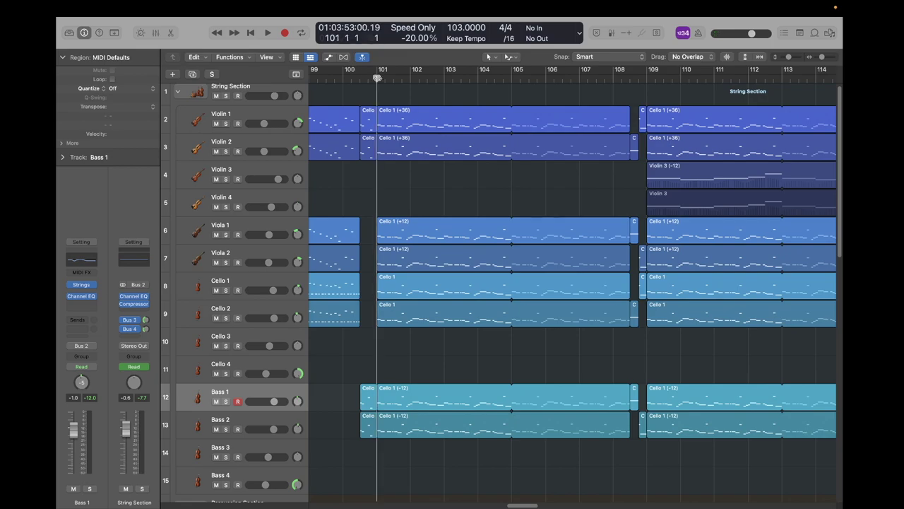
scroll(493, 207, "right", 3)
scroll(493, 207, "down", 15)
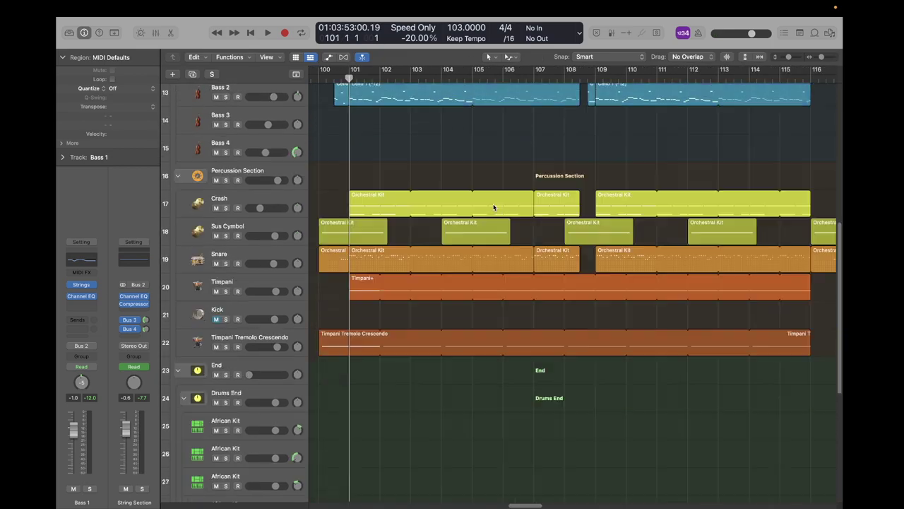
left_click(265, 432)
key("s")
scroll(466, 376, "left", 2)
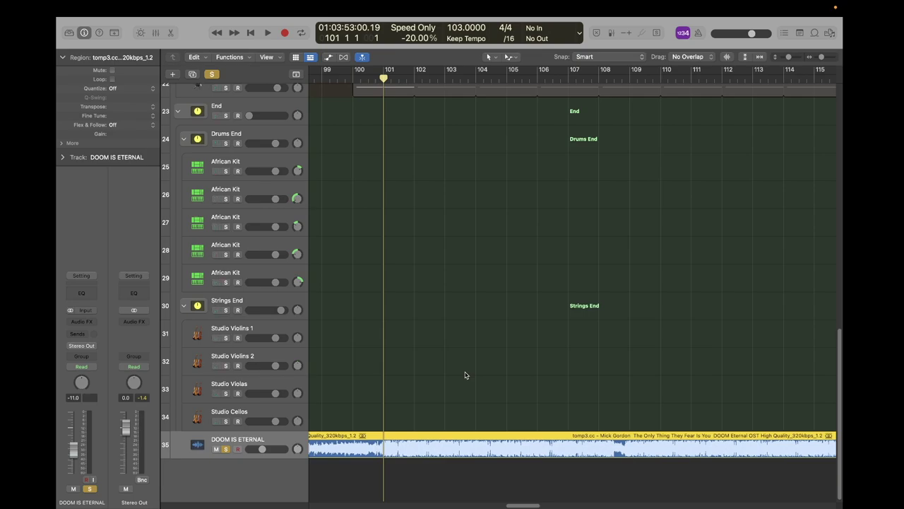
key("space")
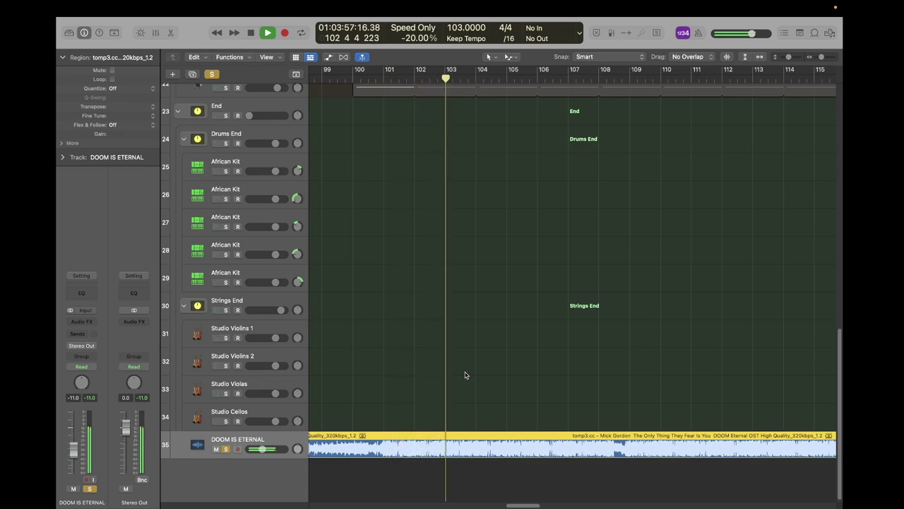
key("space")
key("s")
key("m")
Return the playhead to bar 101 and play the full arrangement until about the middle of bar 106
scroll(464, 376, "up", 10)
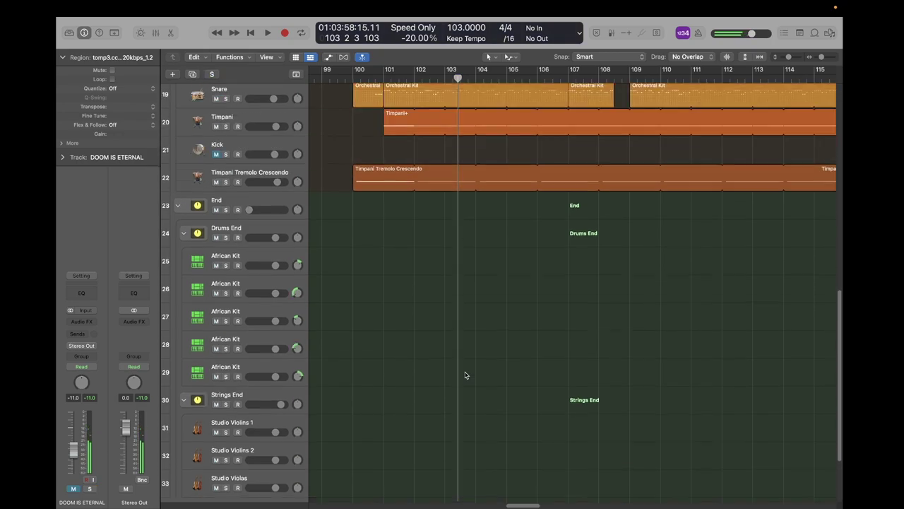
left_click(381, 75)
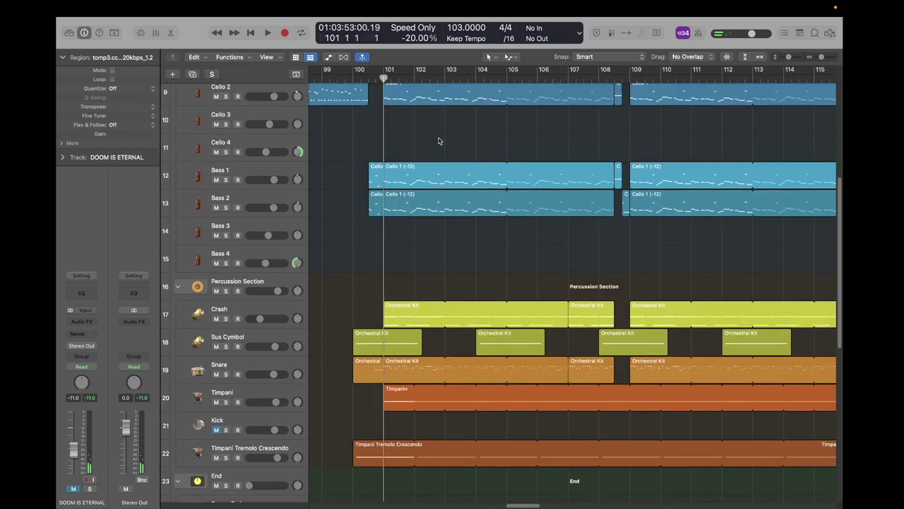
scroll(439, 141, "up", 8)
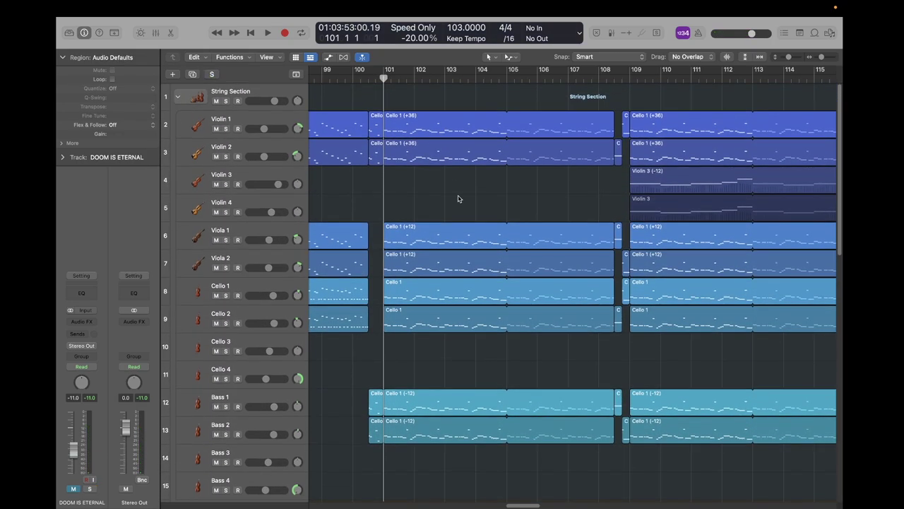
scroll(457, 199, "right", 2)
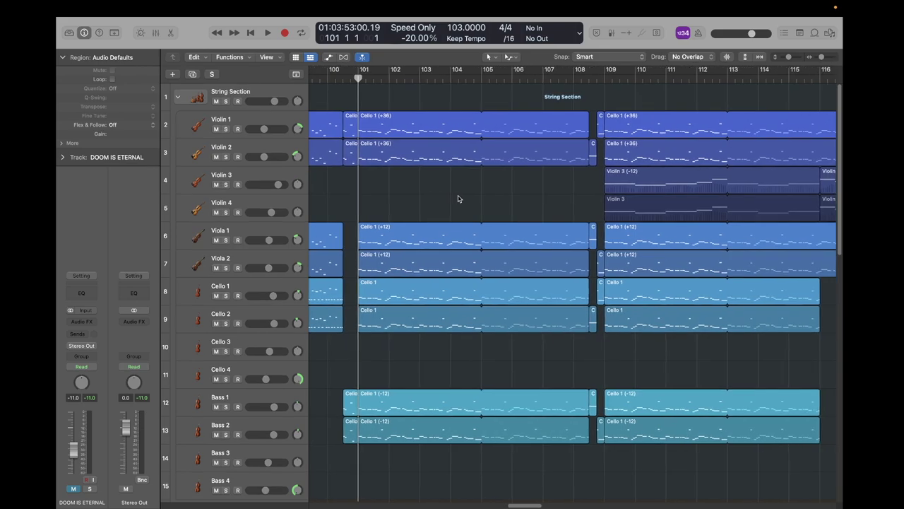
key("super+Right")
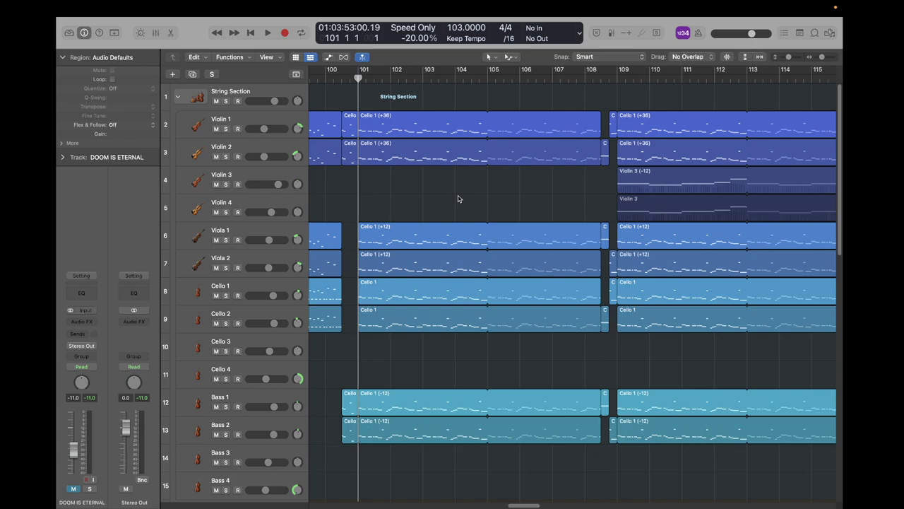
key("space")
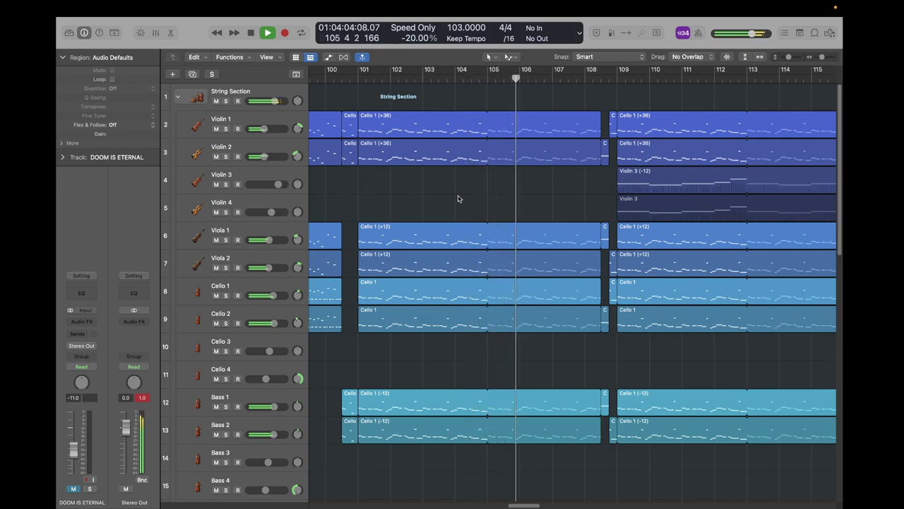
key("space")
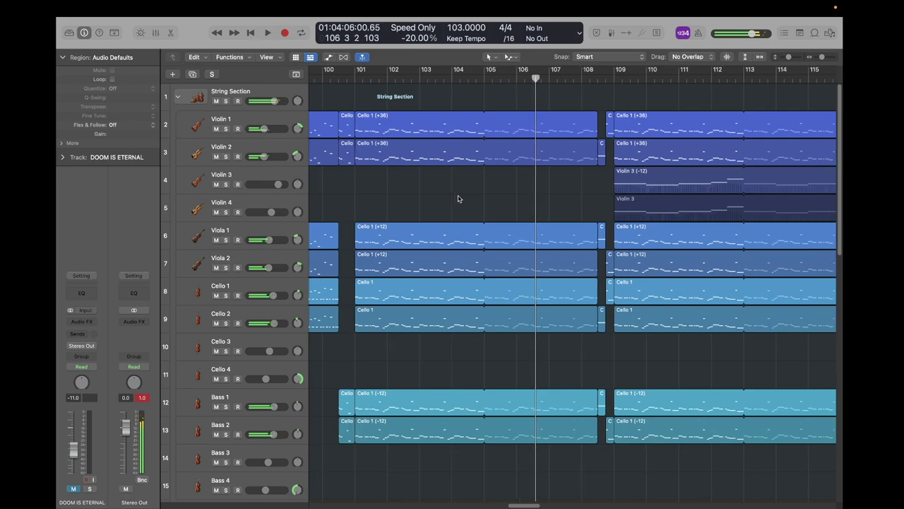
Move the playhead ahead to the next section and play the full arrangement until about the end of bar 109
scroll(458, 198, "right", 5)
left_click(429, 77)
key("space")
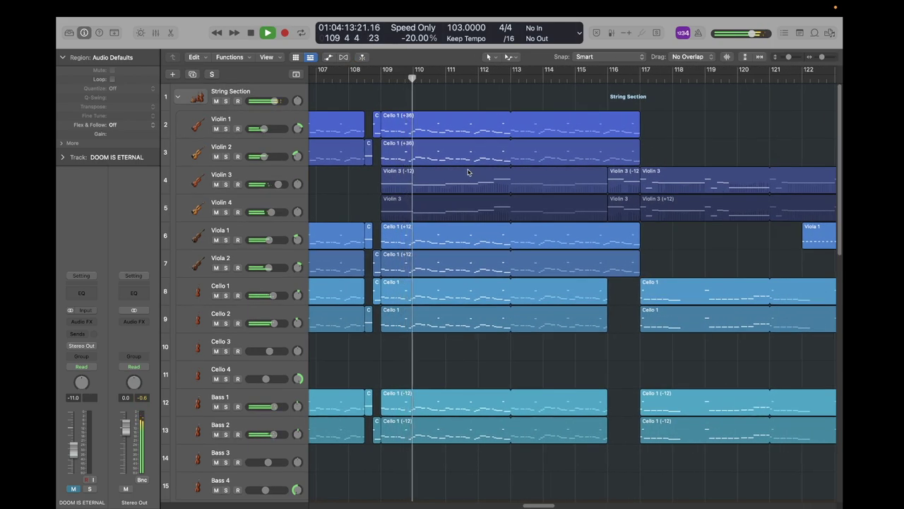
key("space")
Solo Violin 3 and Violin 4, play them in bar 109, return the playhead to bar 109 and clear their solos
left_click(279, 171)
key("s")
key("Down")
key("s")
left_click(378, 76)
key("space")
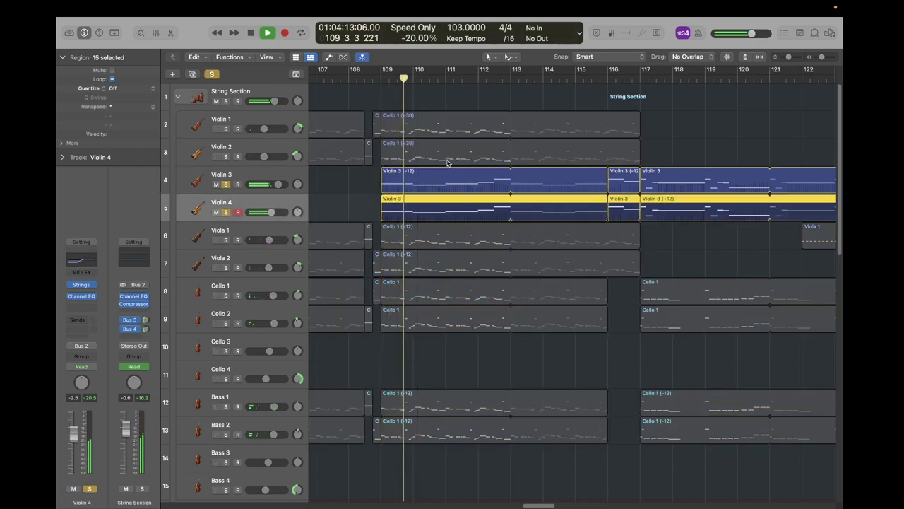
key("space")
key("s")
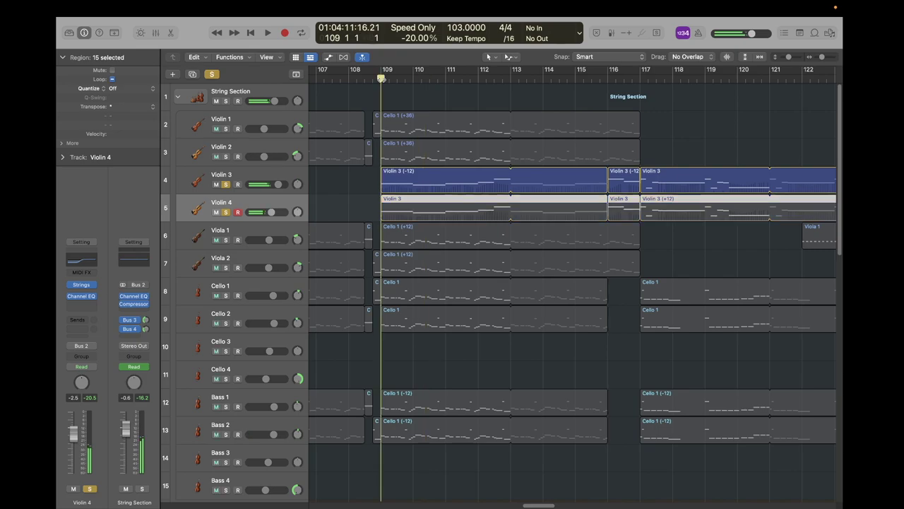
key("super+Left")
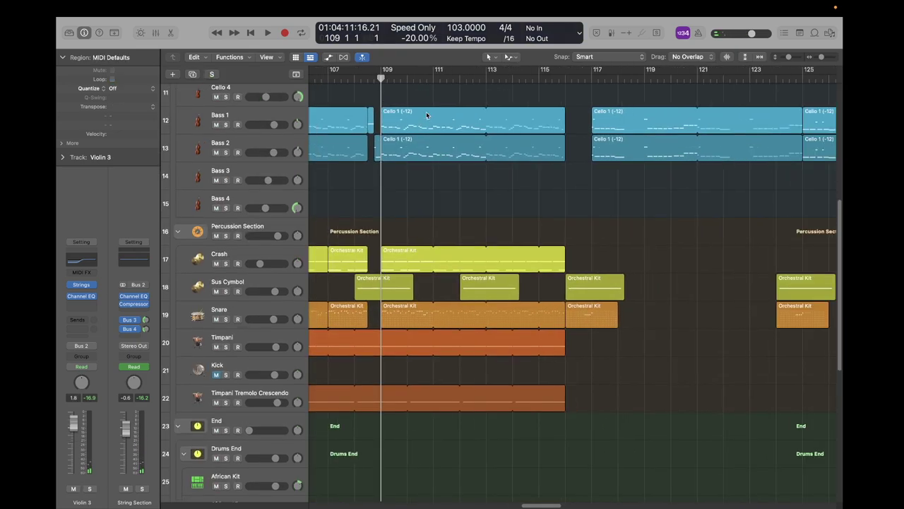
Solo the Percussion Section, play it from bar 101 to about bar 105, and clear the solo
scroll(427, 116, "left", 6)
scroll(427, 115, "right", 2)
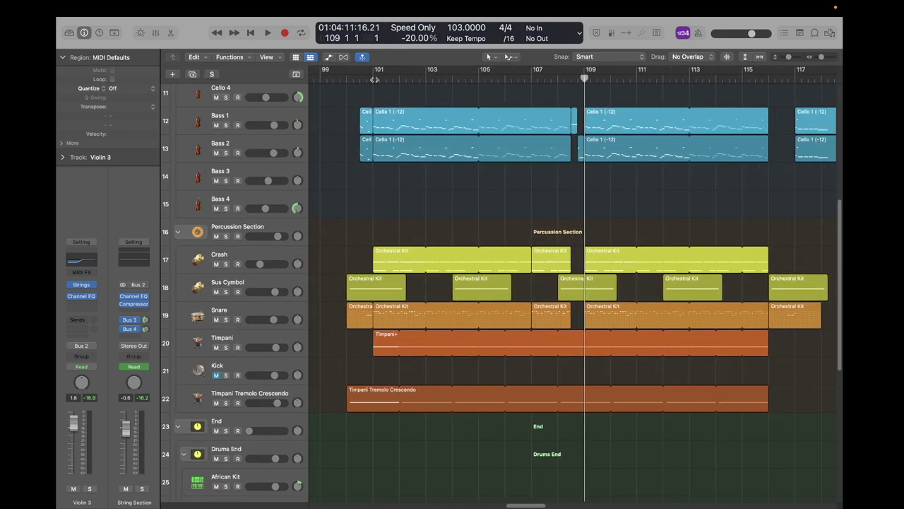
left_click(262, 224)
key("s")
key("space")
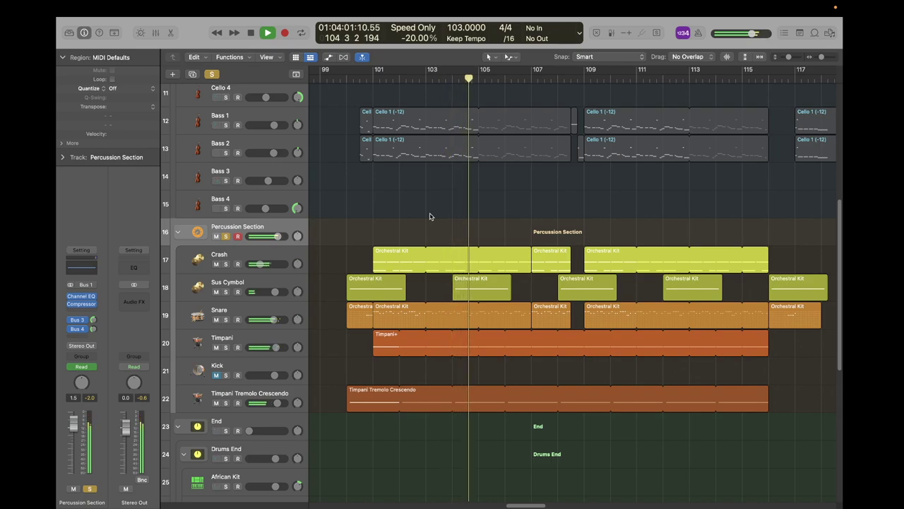
key("space")
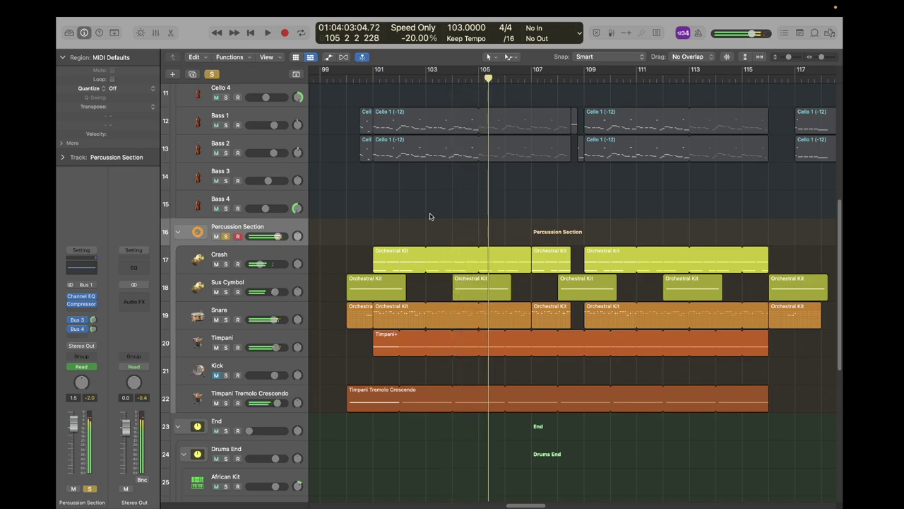
key("s")
Solo Violin 3 and Violin 4, play them from bar 117 to about bar 119, return the playhead to bar 117 and clear their solos
scroll(430, 216, "down", 4)
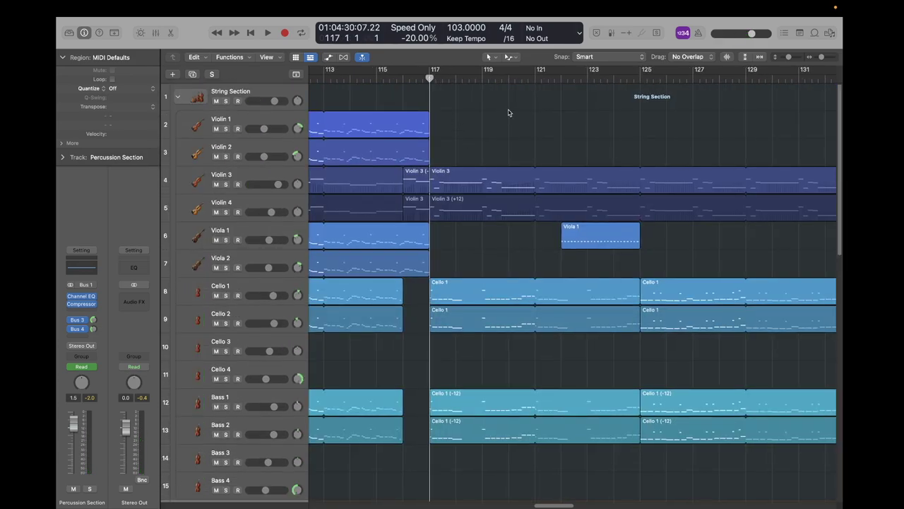
scroll(508, 112, "right", 5)
scroll(508, 113, "left", 1)
left_click(261, 176)
key("s")
key("Down")
key("s")
left_click(426, 154)
key("space")
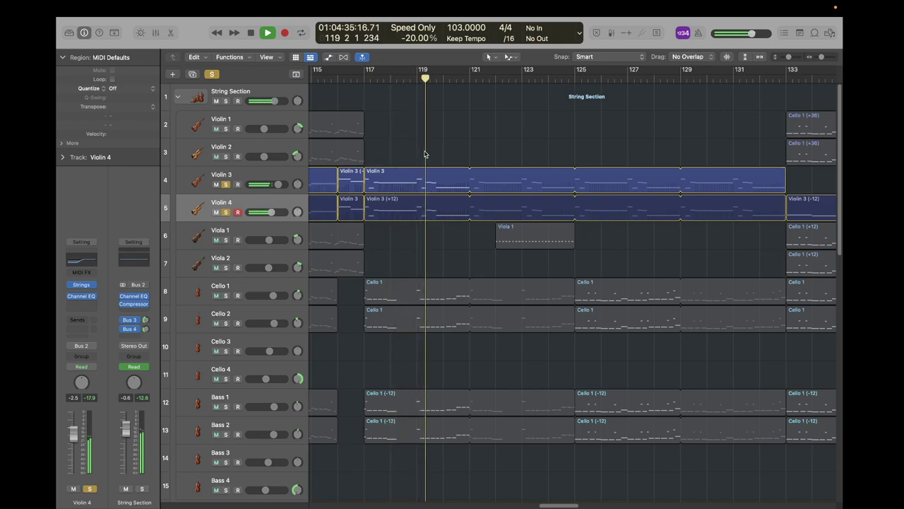
key("space")
left_click(366, 84)
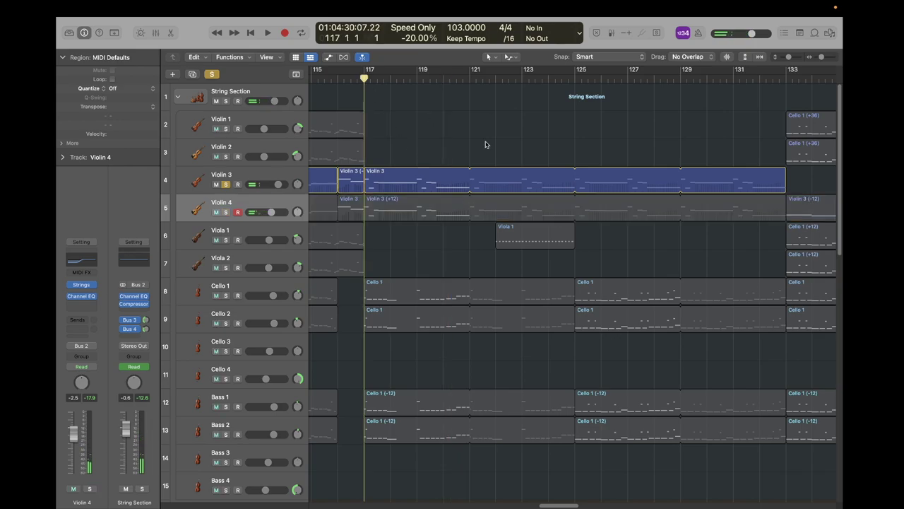
key("shift+i")
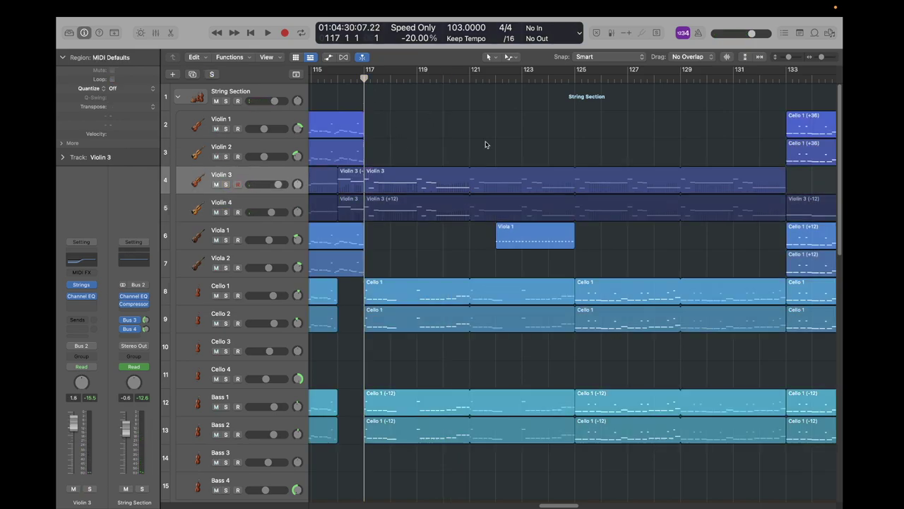
Play the full arrangement from bar 117 until about the end of bar 127
scroll(486, 145, "down", 10)
scroll(486, 145, "up", 10)
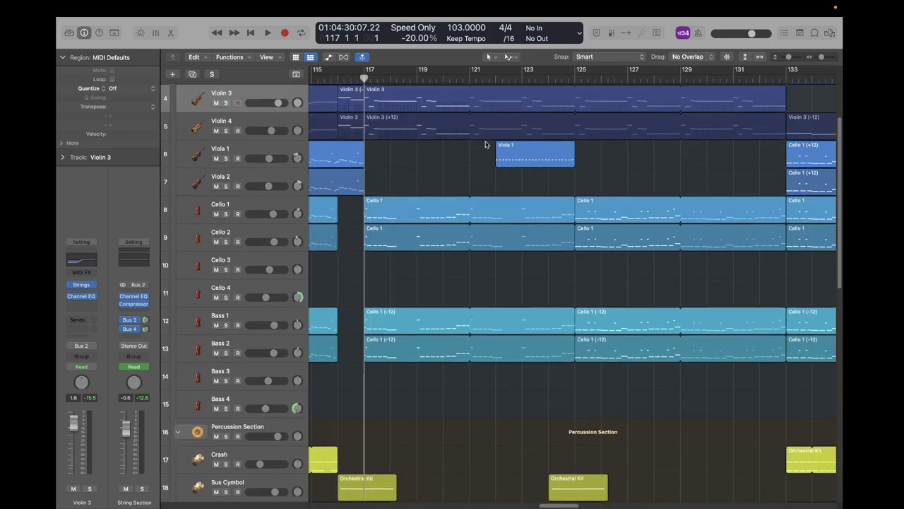
scroll(486, 145, "down", 1)
scroll(485, 145, "right", 3)
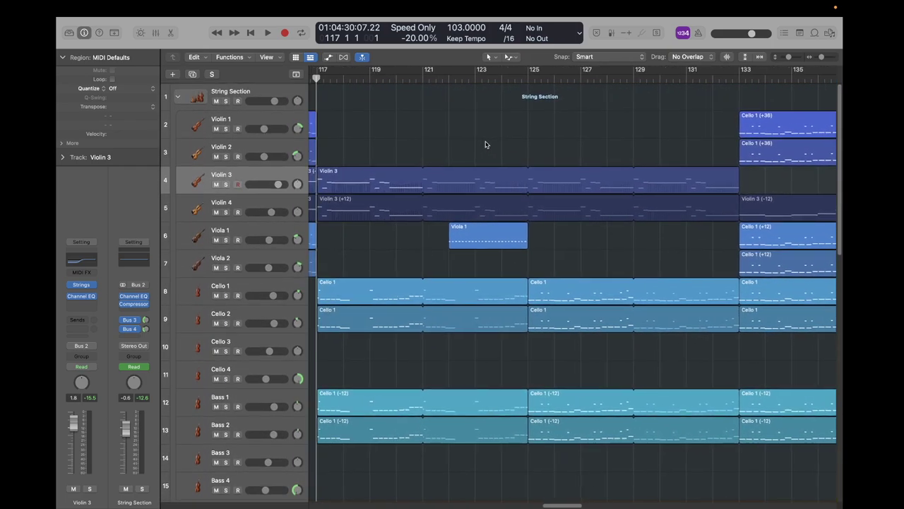
scroll(485, 145, "left", 1)
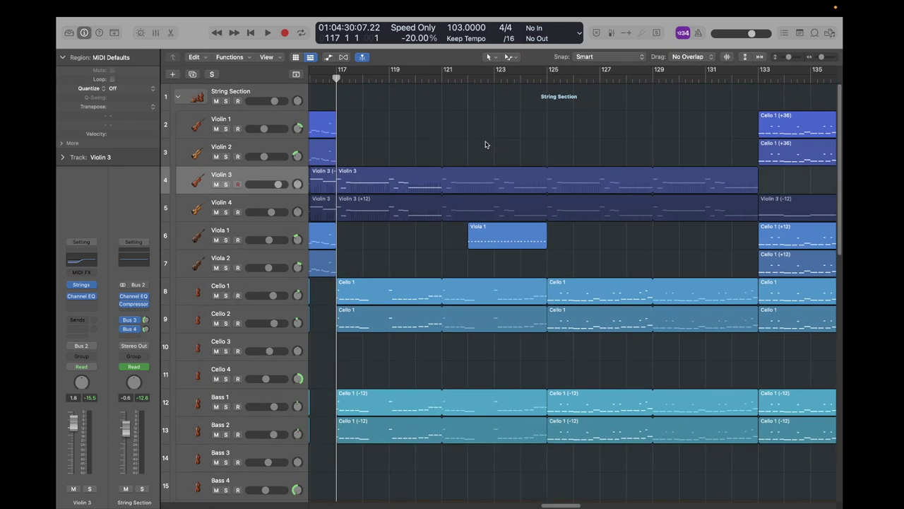
key("space")
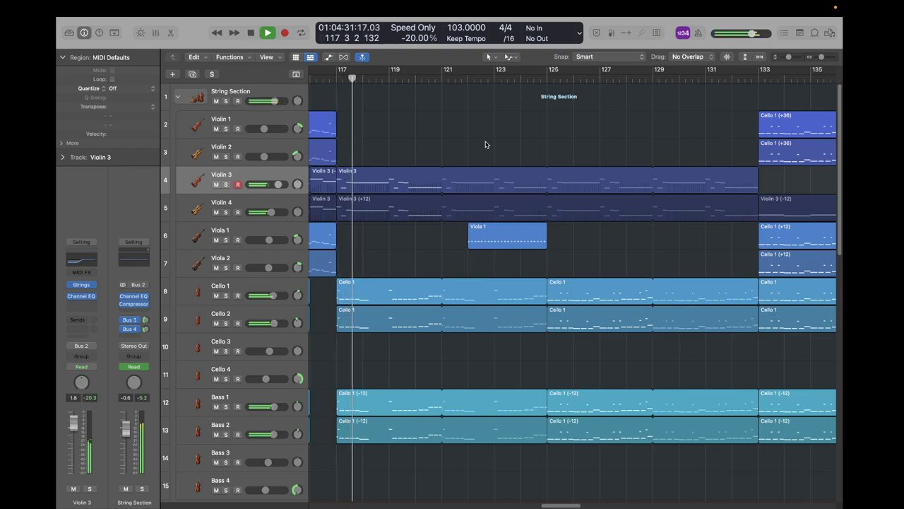
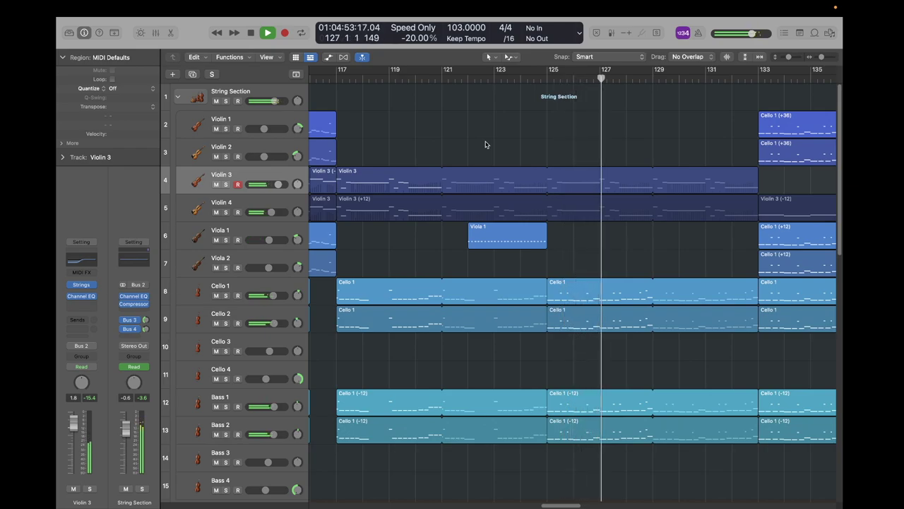
key("space")
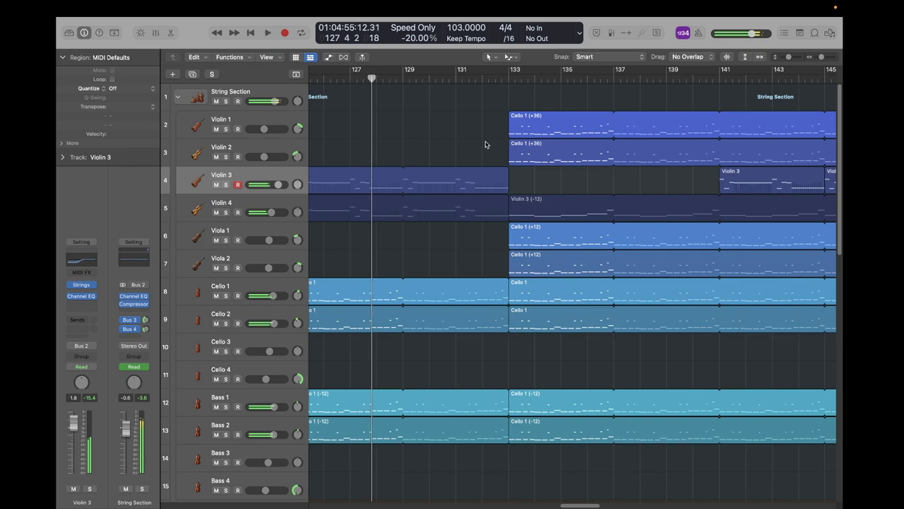
scroll(486, 145, "down", 15)
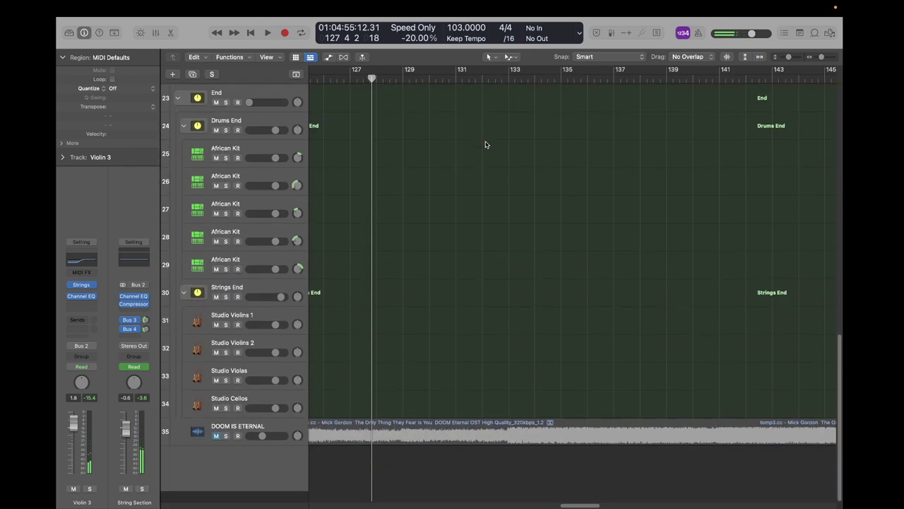
Solo the DOOM IS ETERNAL track and play the original recording around bar 133
left_click(269, 434)
scroll(511, 255, "right", 2)
key("s")
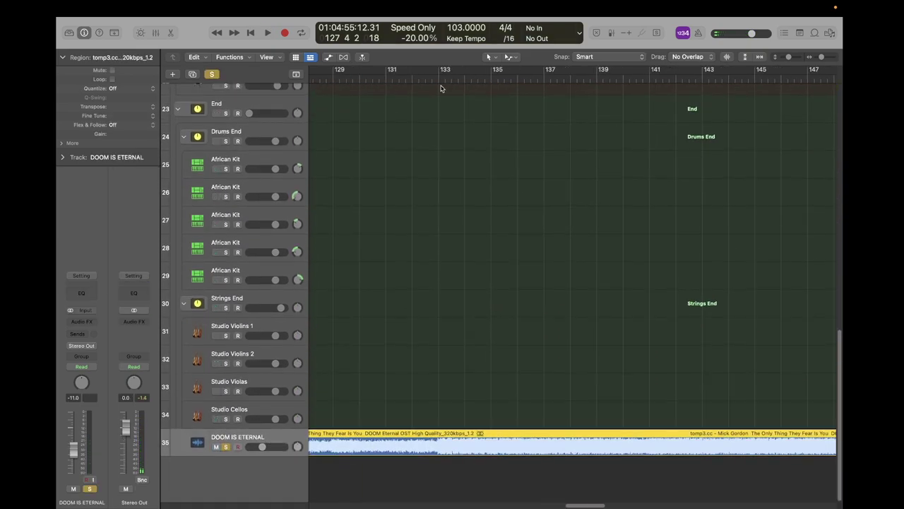
key("space")
key("super+Left")
key("super+Left")
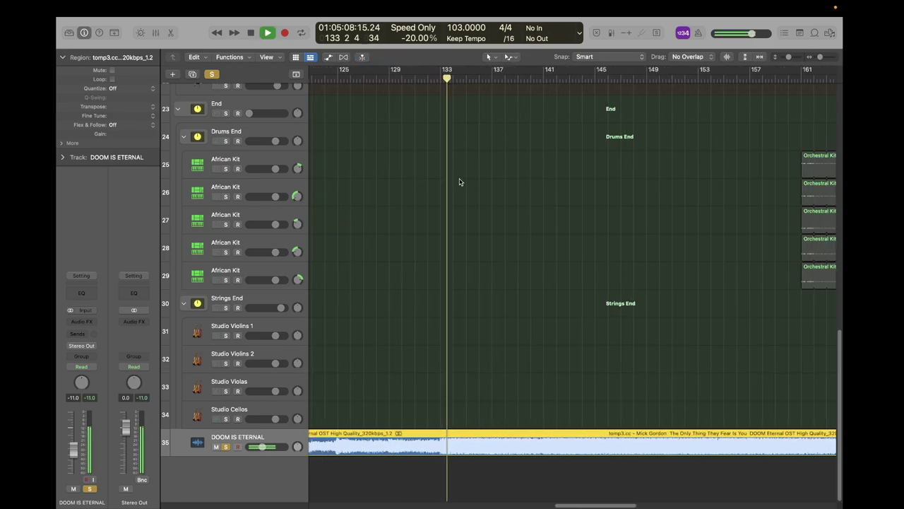
Move the playhead forward to bar 149, clear the DOOM IS ETERNAL solo and leave that track muted
scroll(460, 182, "right", 3)
left_click_drag(411, 82, 585, 88)
scroll(382, 166, "left", 2)
key("s")
key("m")
Examine the string and percussion regions that begin at bar 133
scroll(404, 243, "up", 10)
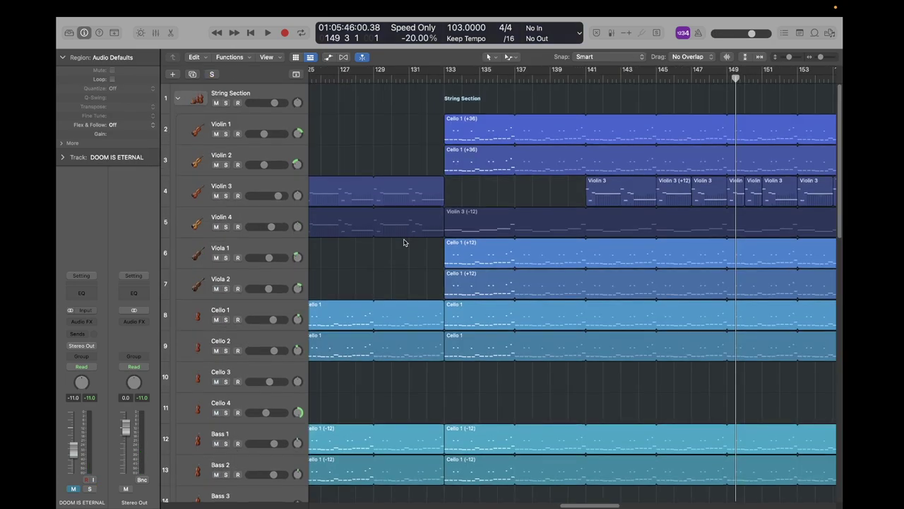
key("super+Left")
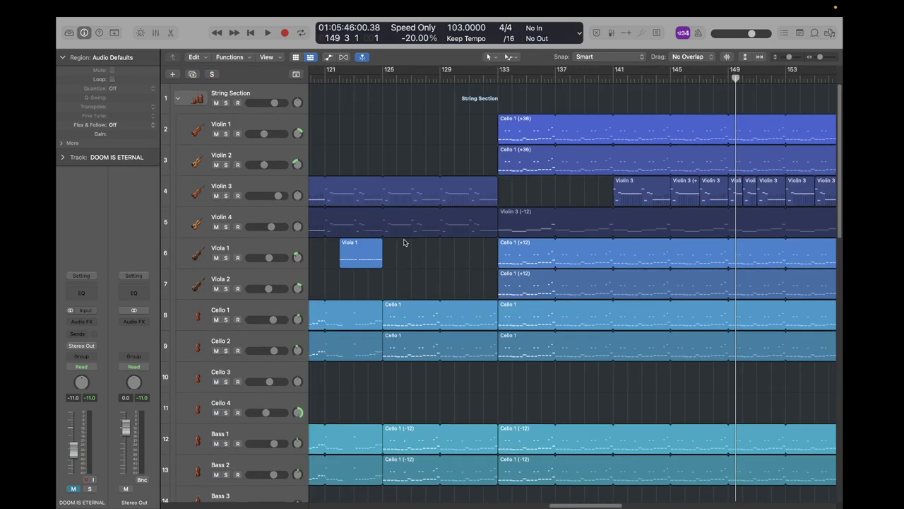
key("super+Up")
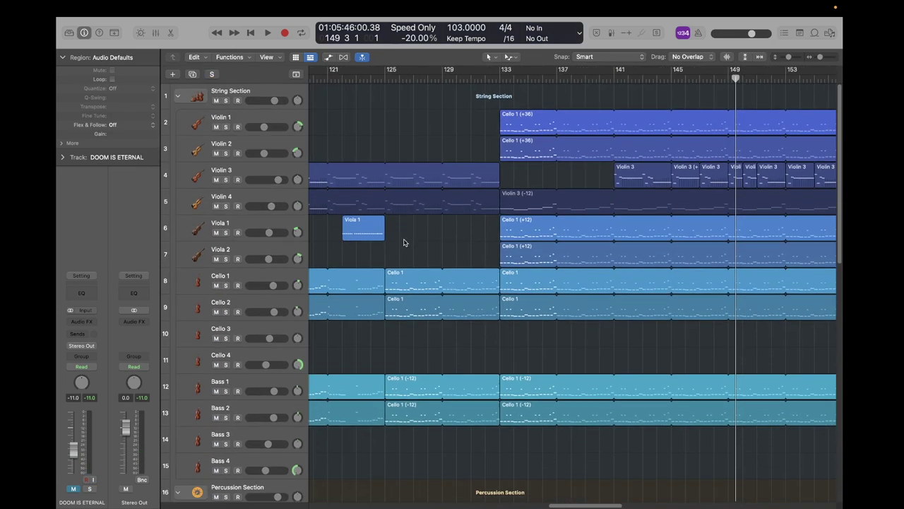
scroll(404, 242, "right", 3)
scroll(396, 239, "down", 10)
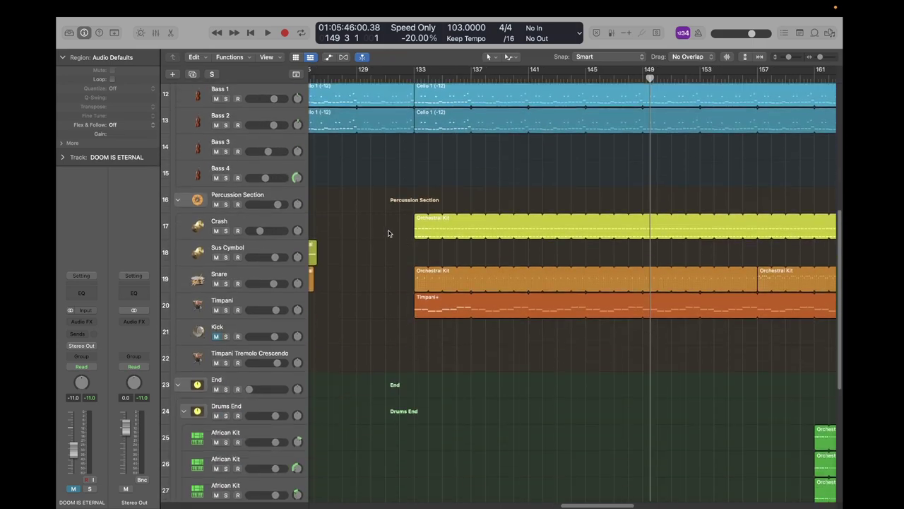
key("super+Right")
key("super+Right")
scroll(388, 231, "left", 5)
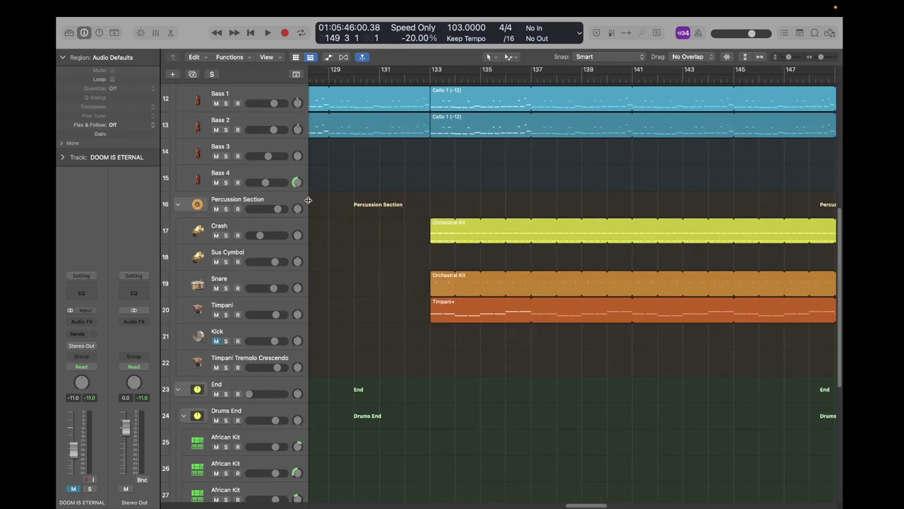
Solo the Percussion Section, play it from just before bar 133, and return the playhead to bar 133
left_click(310, 201)
double_click(425, 79)
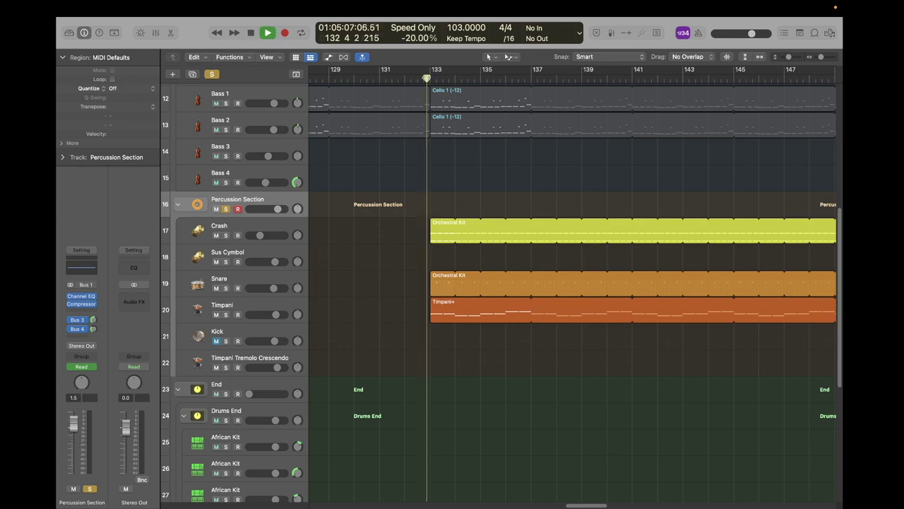
key("super+Right")
key("super+Right")
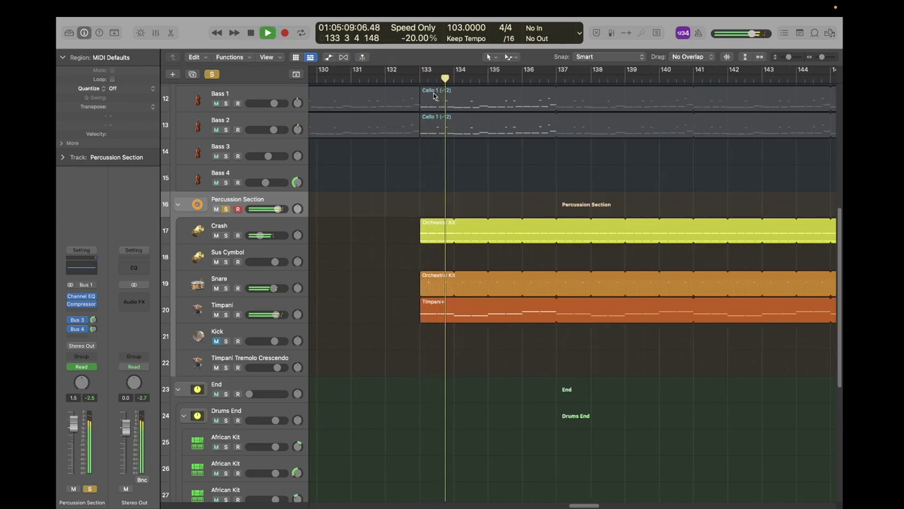
key("space")
scroll(444, 201, "up", 1)
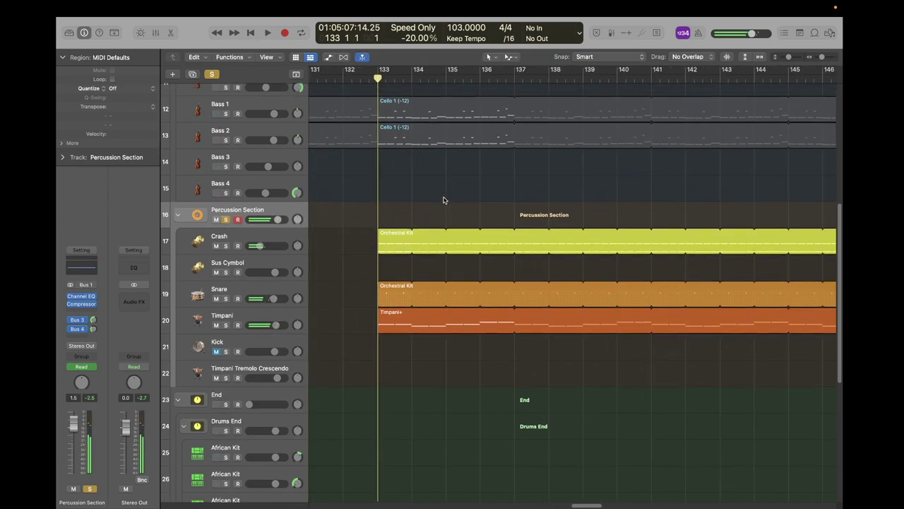
Play the soloed Percussion Section from bar 133 into bar 134 and clear its solo
scroll(445, 200, "left", 1)
scroll(445, 200, "up", 1)
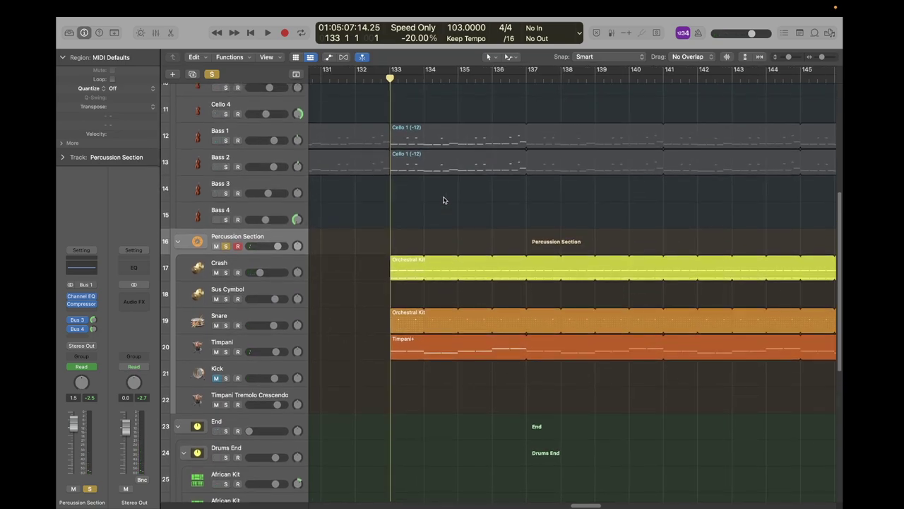
key("space")
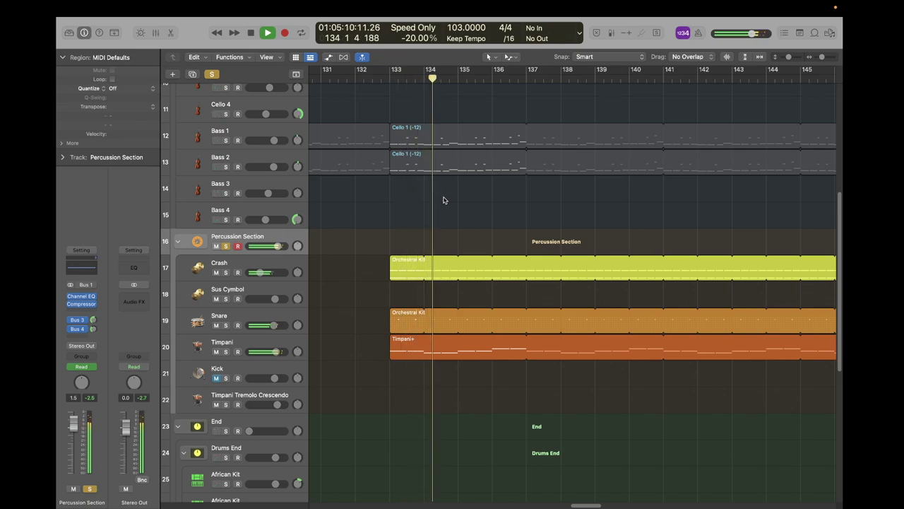
key("space")
key("s")
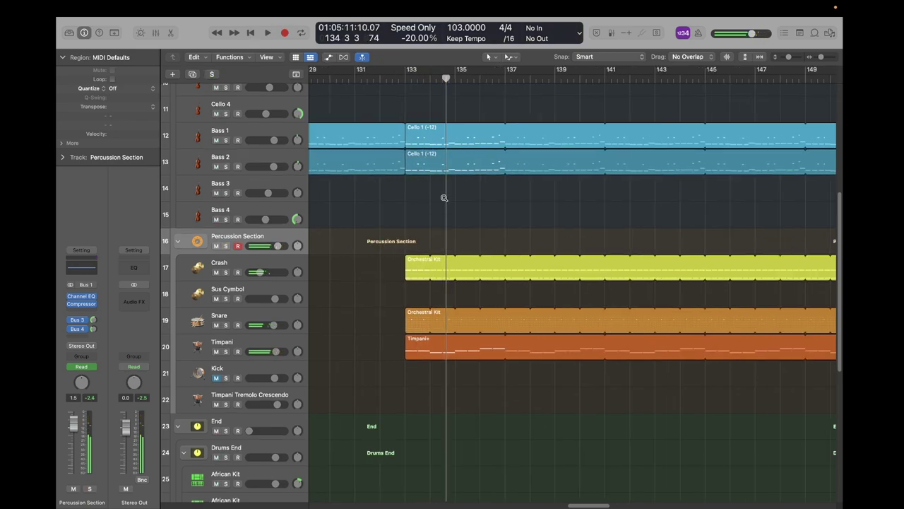
Return the playhead to bar 133, solo the String Section, play it to about bar 135 and clear the solo
left_click(444, 197, "ctrl+alt")
left_click(404, 77)
left_click(283, 95)
key("s")
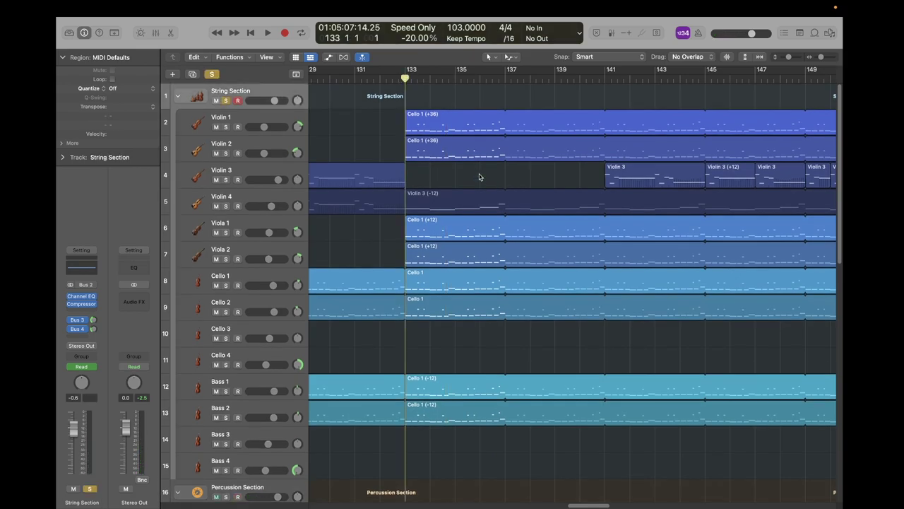
key("s")
key("space")
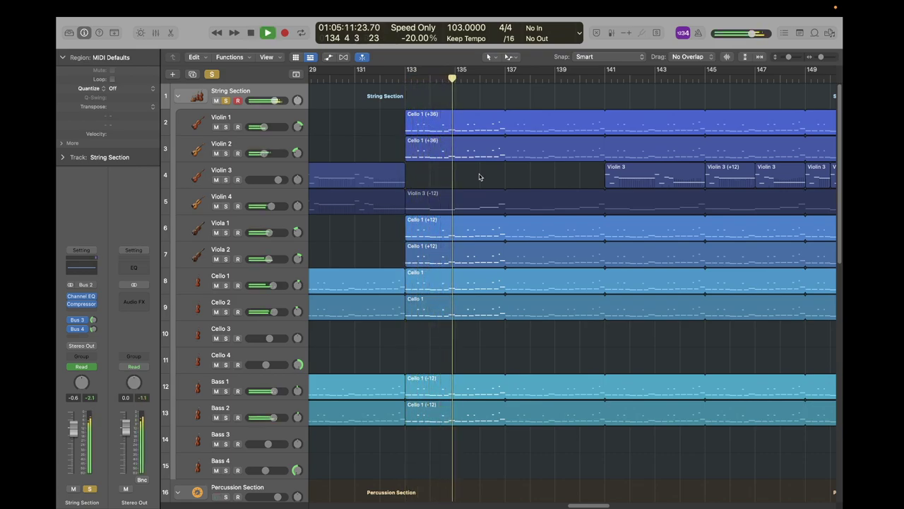
key("space")
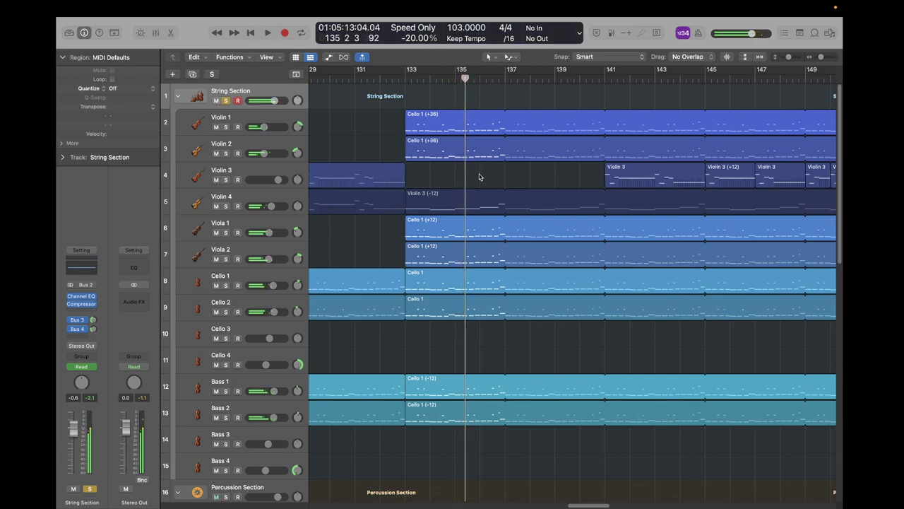
Play the full arrangement from bar 131 to bar 142
scroll(479, 177, "left", 3)
left_click(394, 78)
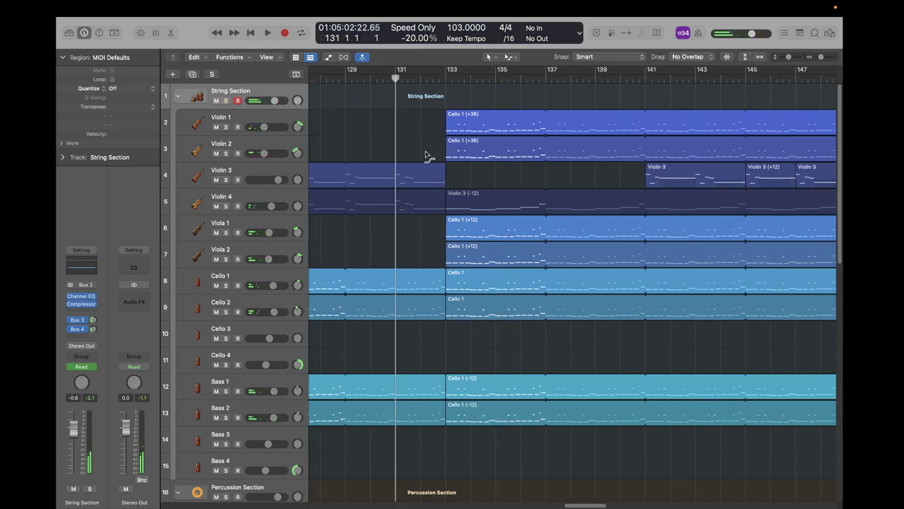
key("space")
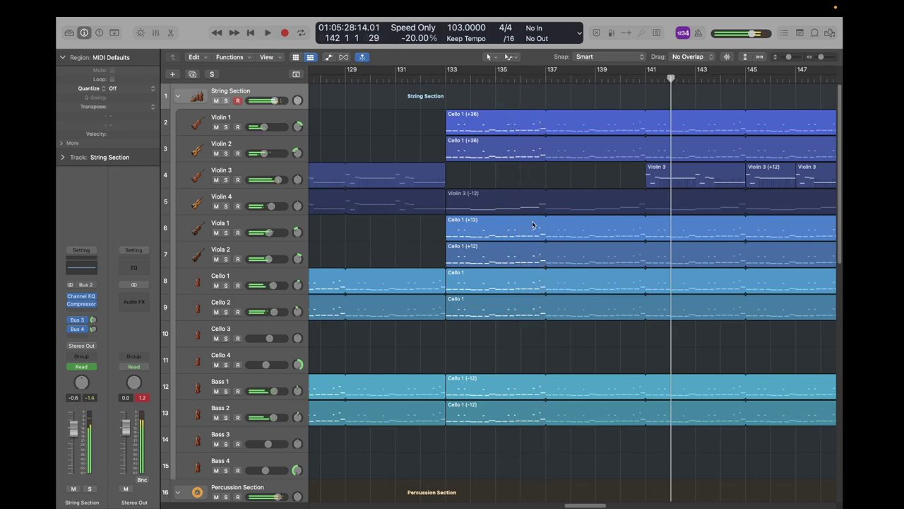
Examine the string section's regions from bar 133 through their end at bar 173
scroll(532, 221, "right", 5)
key("super+Left")
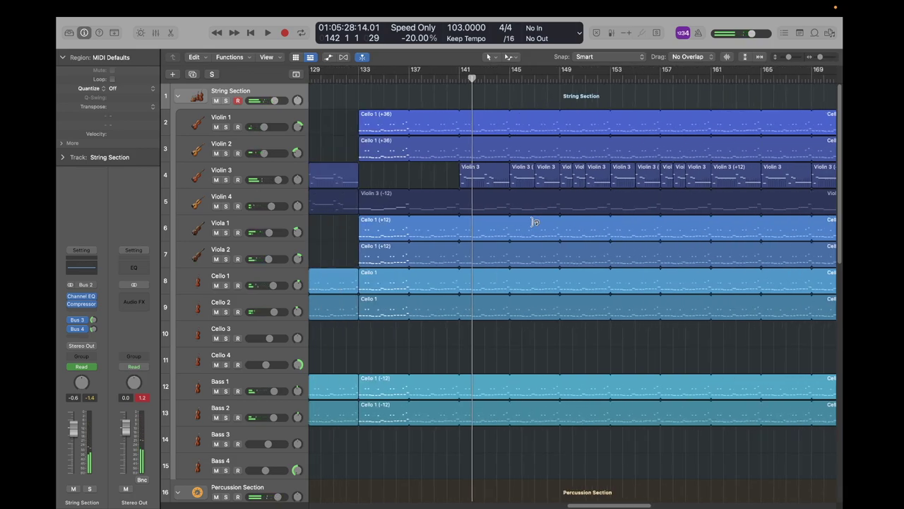
key("super+Left")
key("super+Left")
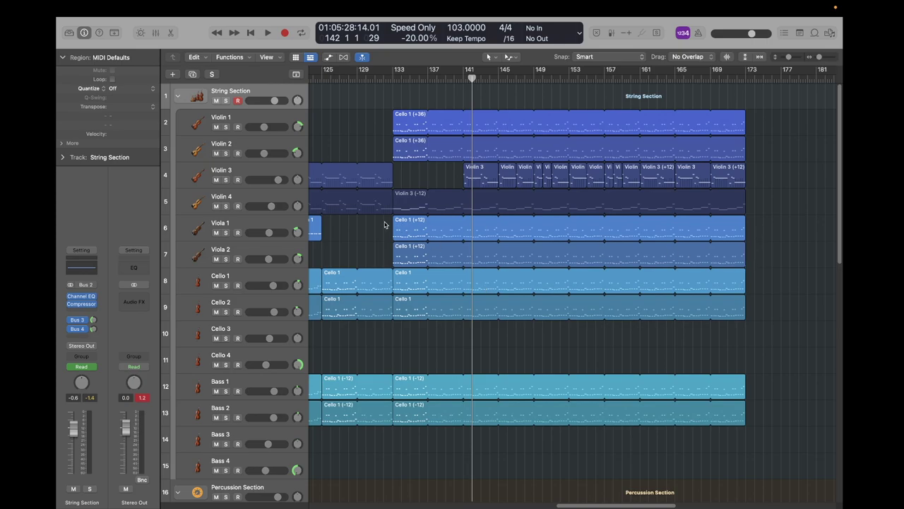
left_click(614, 227)
left_click(768, 228)
scroll(761, 231, "right", 1)
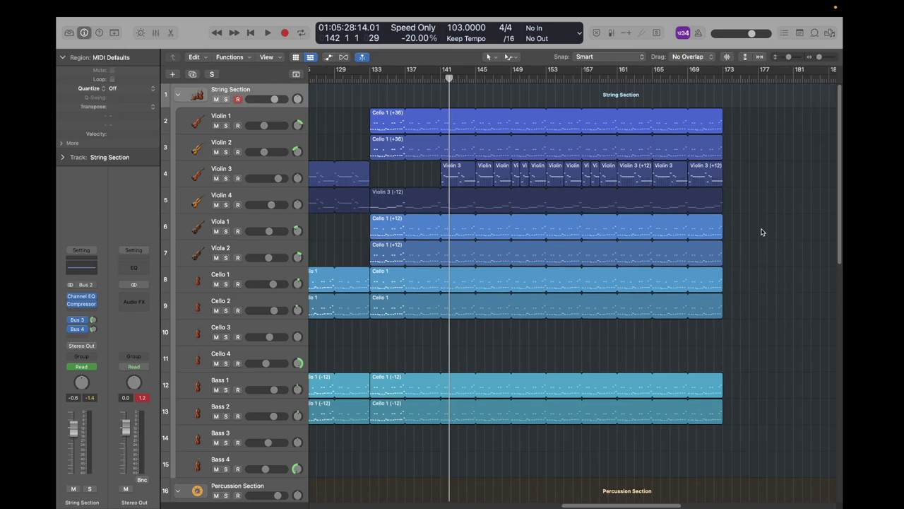
Examine the Violin 3 regions from bar 141 to bar 173, selecting the first one, and clear the selection
key("super+Right")
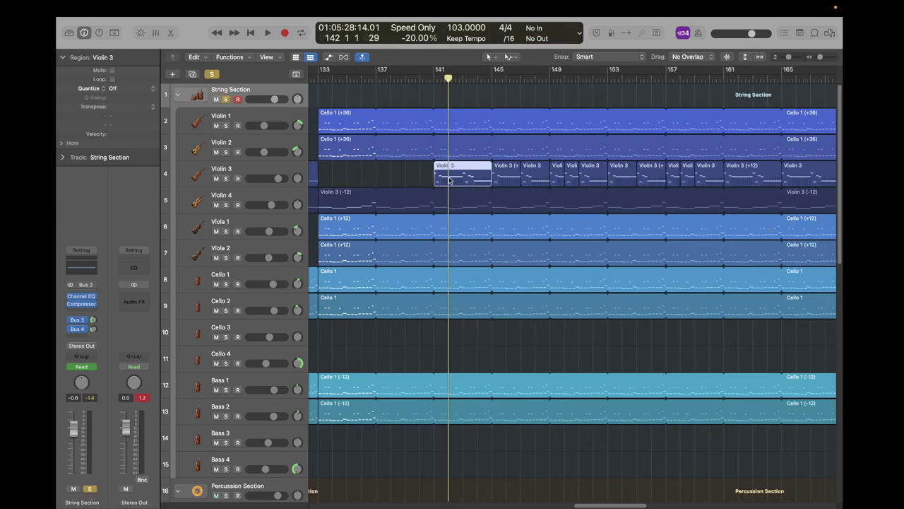
scroll(495, 181, "right", 5)
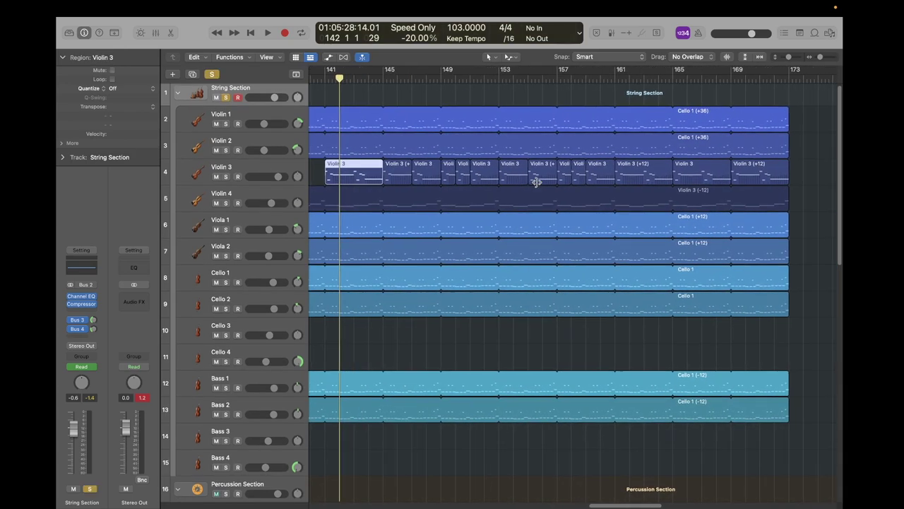
scroll(537, 182, "left", 2)
scroll(537, 182, "down", 10)
scroll(537, 182, "up", 10)
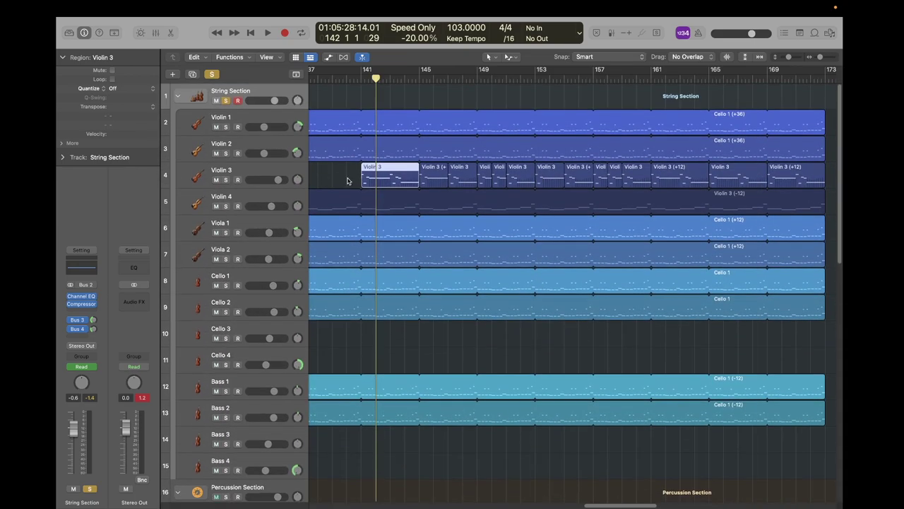
left_click(347, 181)
scroll(347, 181, "left", 3)
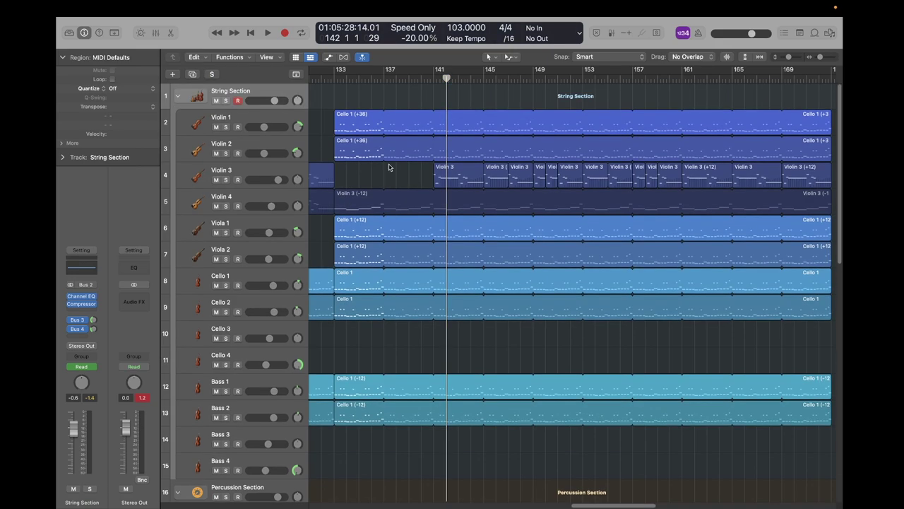
Solo the DOOM IS ETERNAL track, play it from bar 139 into bar 140, and clear the solo
scroll(390, 167, "down", 15)
left_click(290, 436)
key("s")
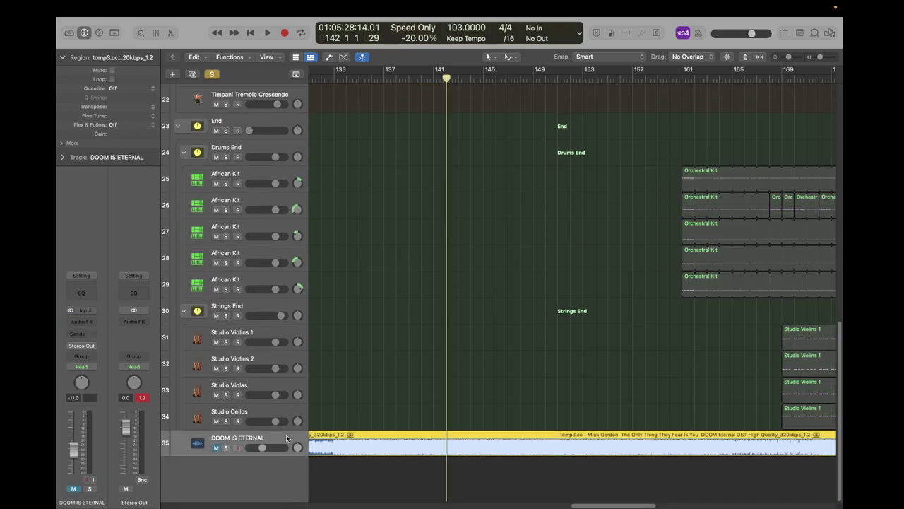
left_click(408, 76)
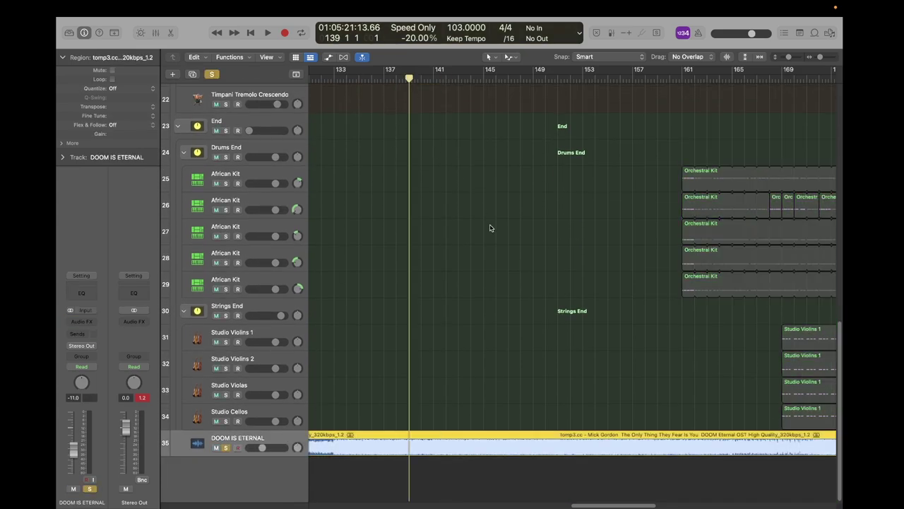
key("space")
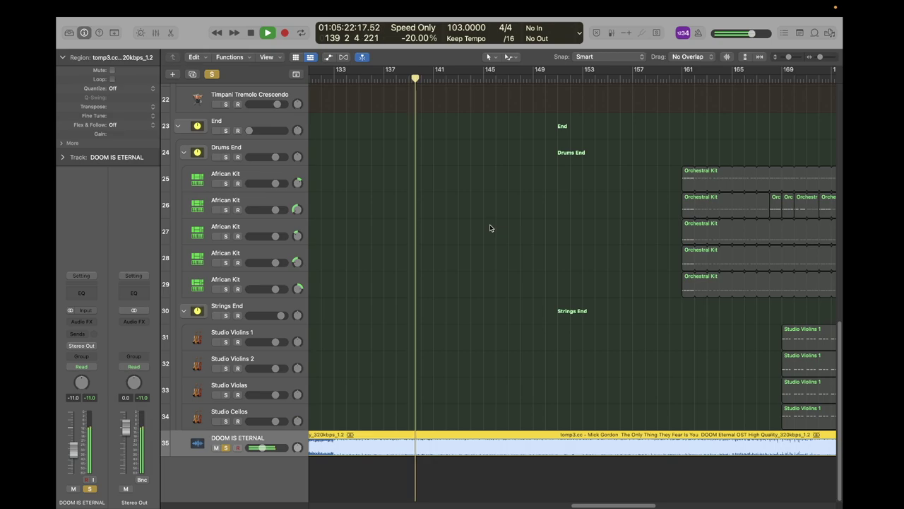
key("space")
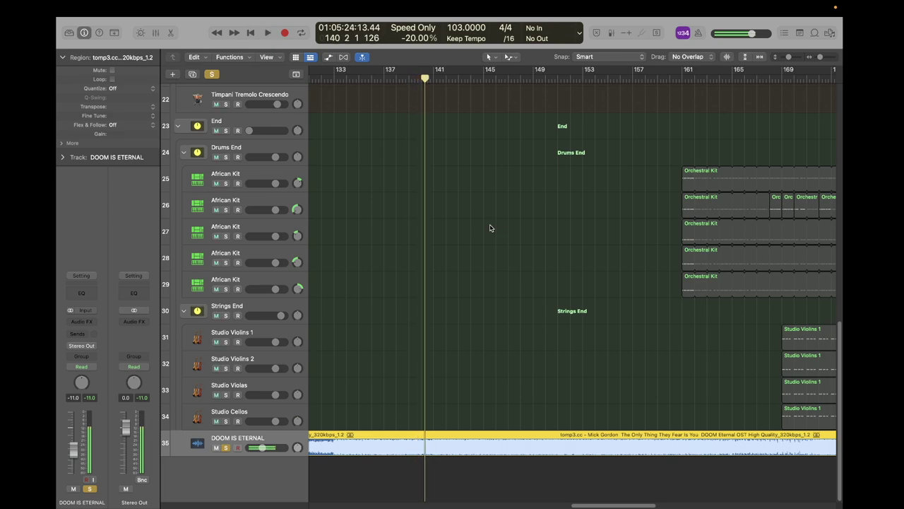
key("s")
Select the String Section and play the full arrangement from bar 141 until about the end of bar 152
scroll(492, 228, "up", 5)
scroll(491, 228, "up", 8)
left_click(494, 361)
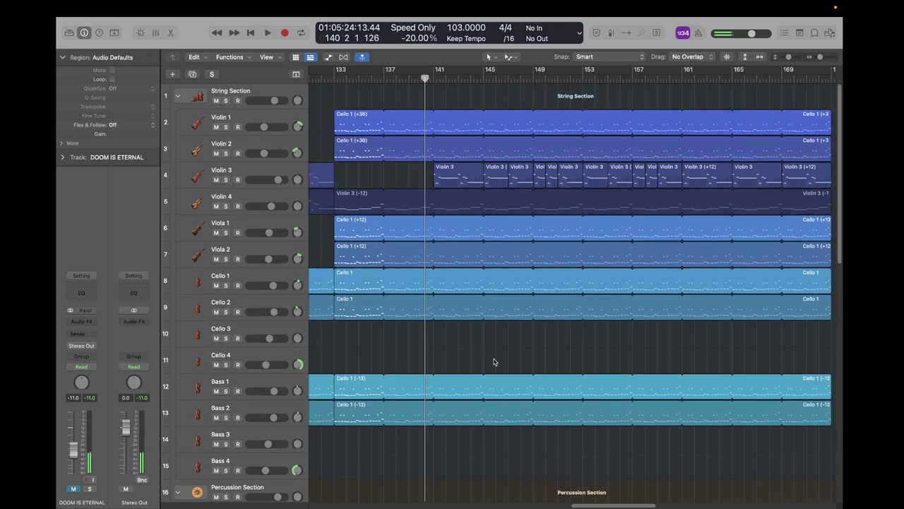
left_click(293, 94)
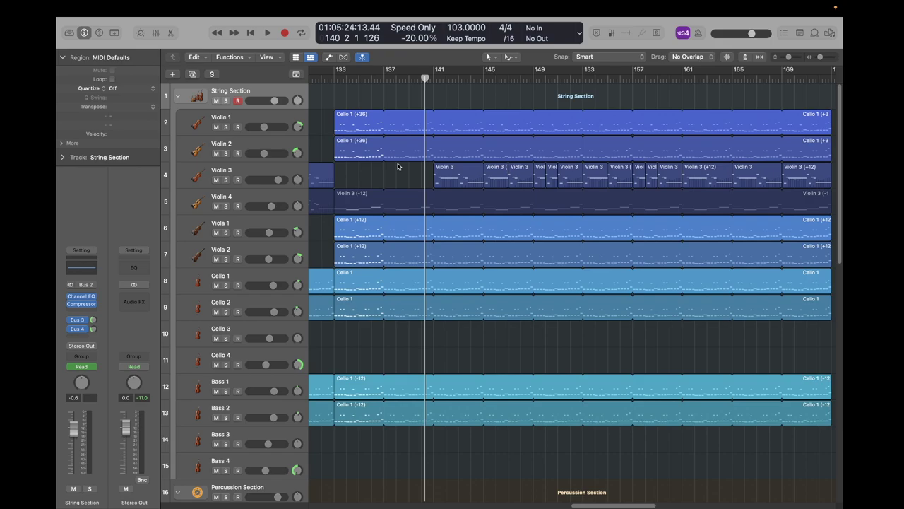
left_click(441, 78)
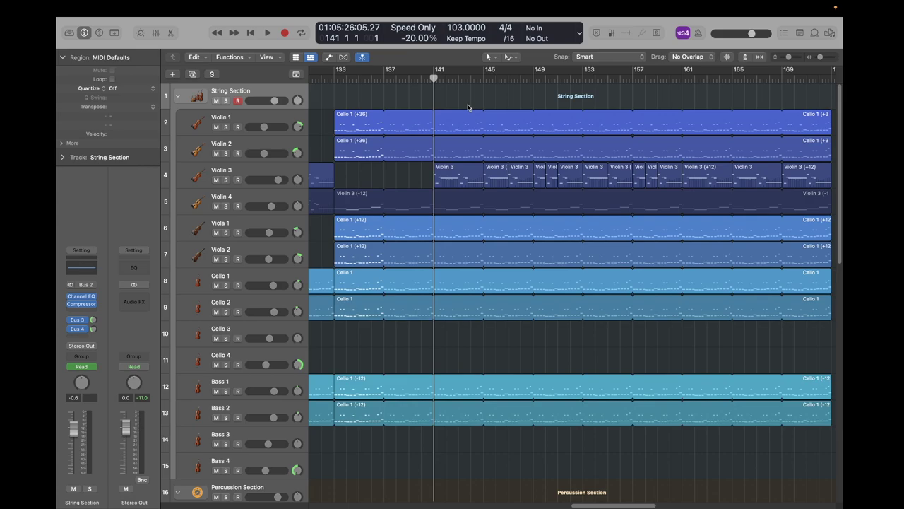
key("space")
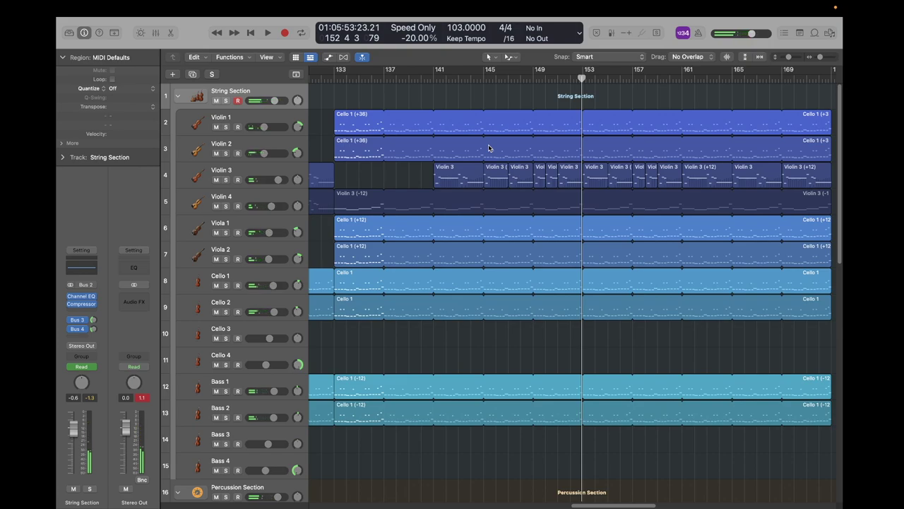
Solo the DOOM IS ETERNAL track and play short passages of it from bar 165 and around bar 168
scroll(488, 148, "down", 15)
scroll(489, 147, "right", 5)
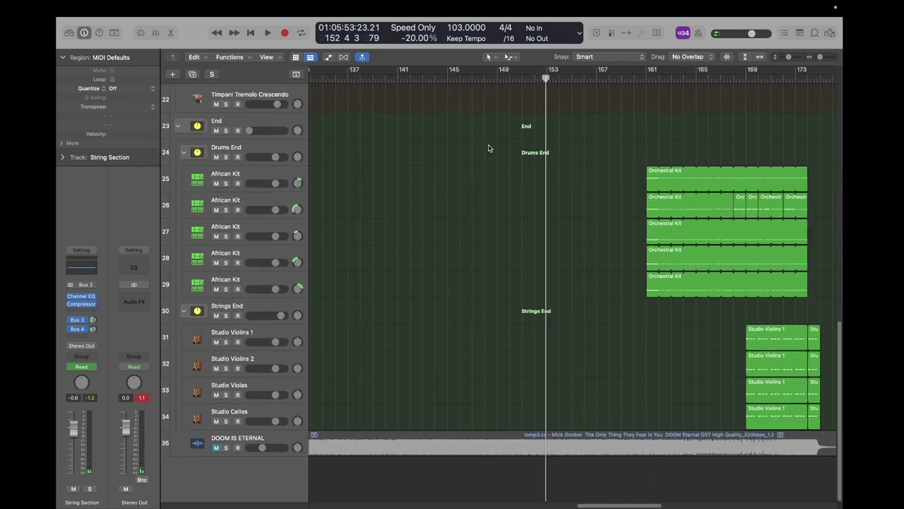
left_click(255, 438)
key("s")
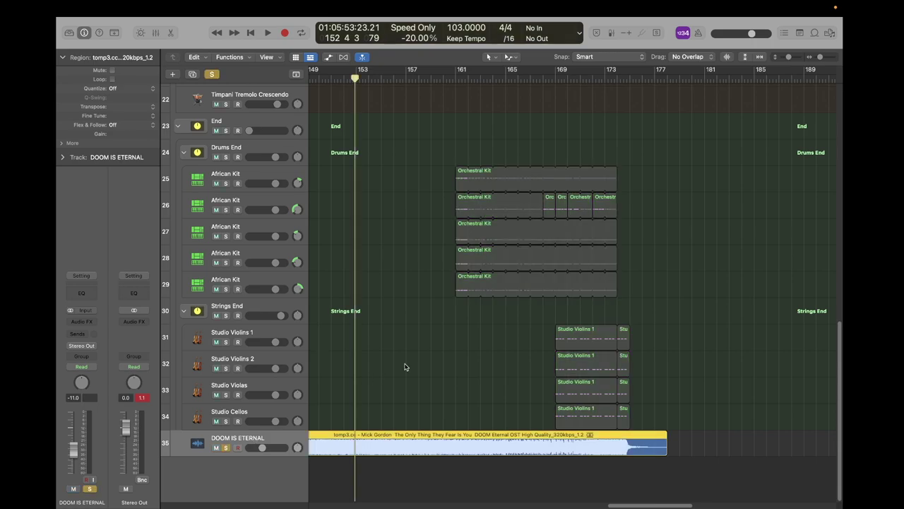
scroll(431, 355, "up", 3)
scroll(432, 357, "right", 2)
scroll(433, 357, "right", 2)
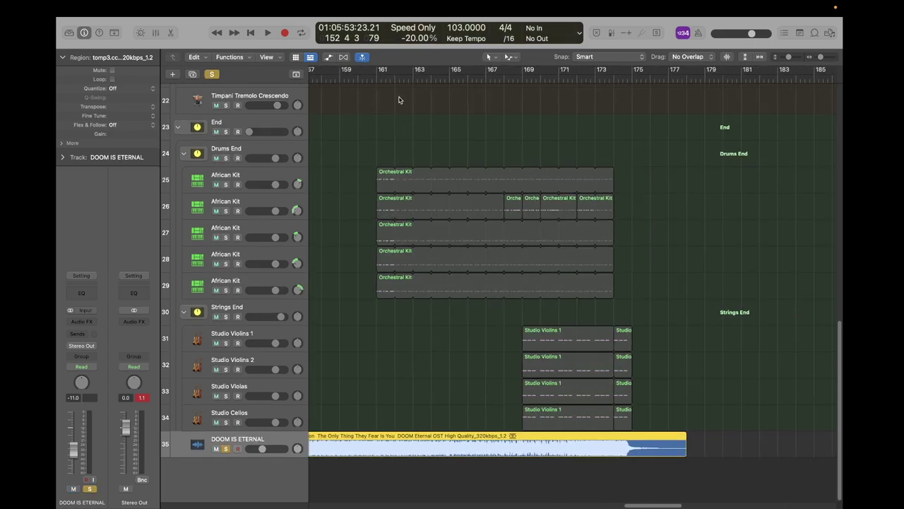
left_click(449, 85)
key("space")
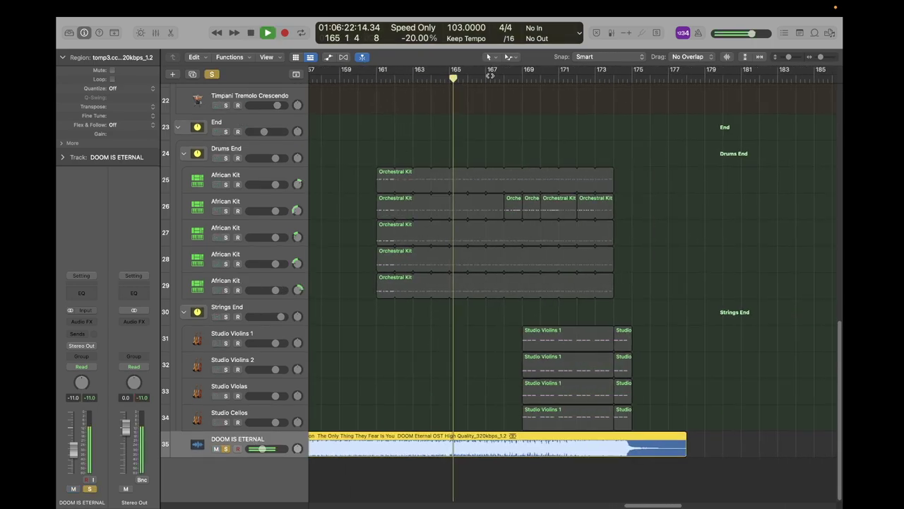
left_click(503, 78)
key("space")
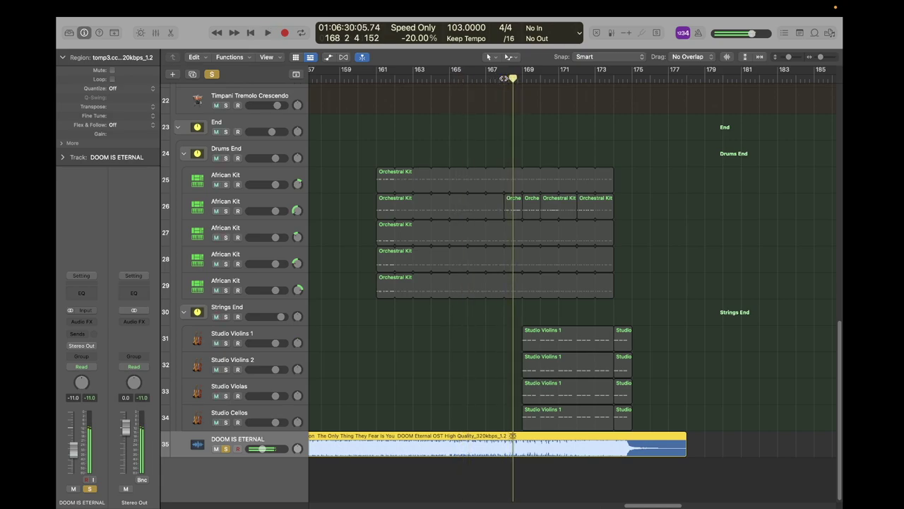
Play the soloed original recording from bar 168 through its ending in bar 175
key("super+Right")
key("super+Right")
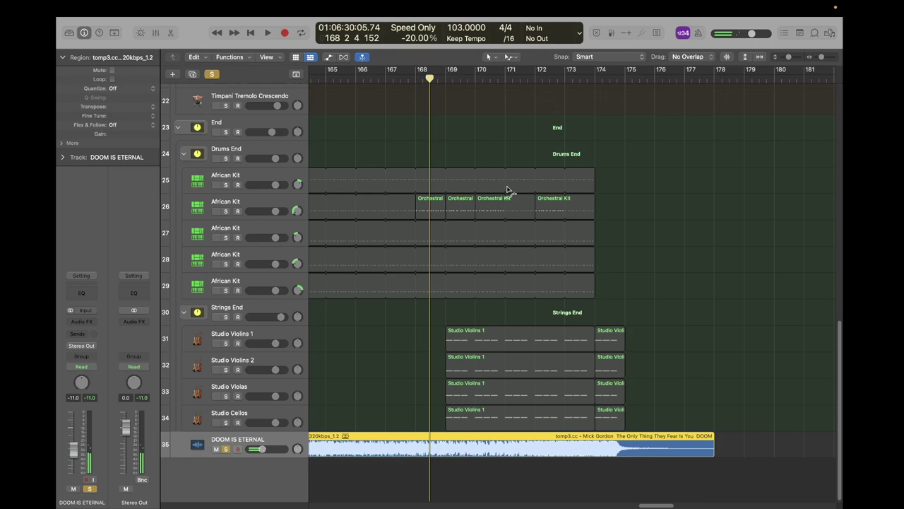
key("space")
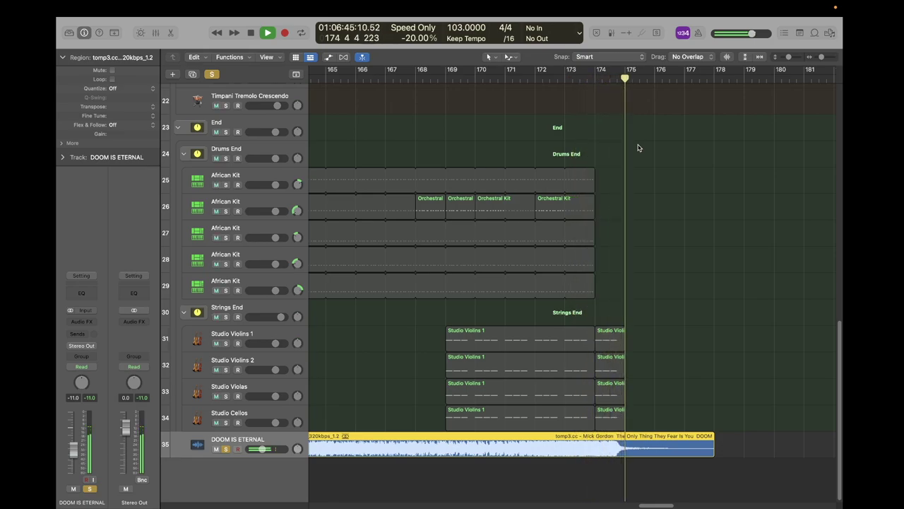
key("space")
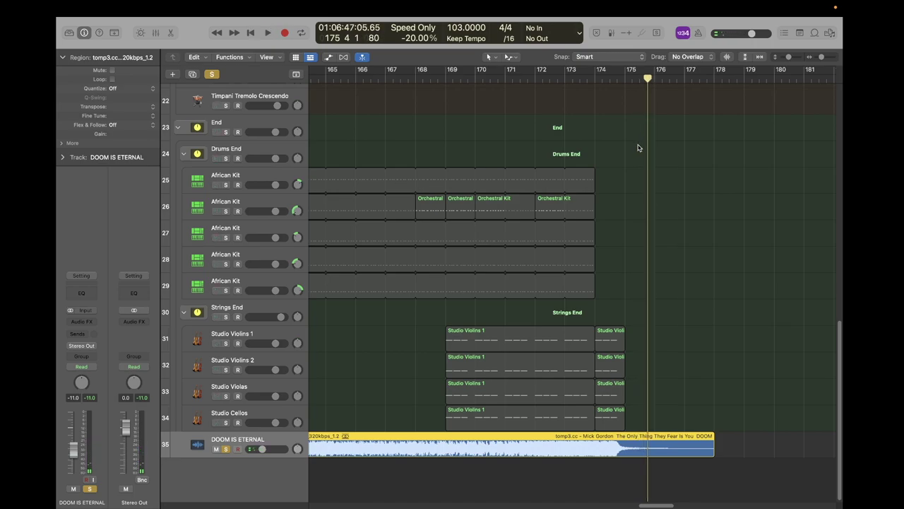
Replay the soloed recording's closing passage briefly from bar 174
scroll(638, 147, "left", 3)
scroll(638, 147, "down", 3)
scroll(638, 148, "left", 1)
scroll(638, 148, "right", 1)
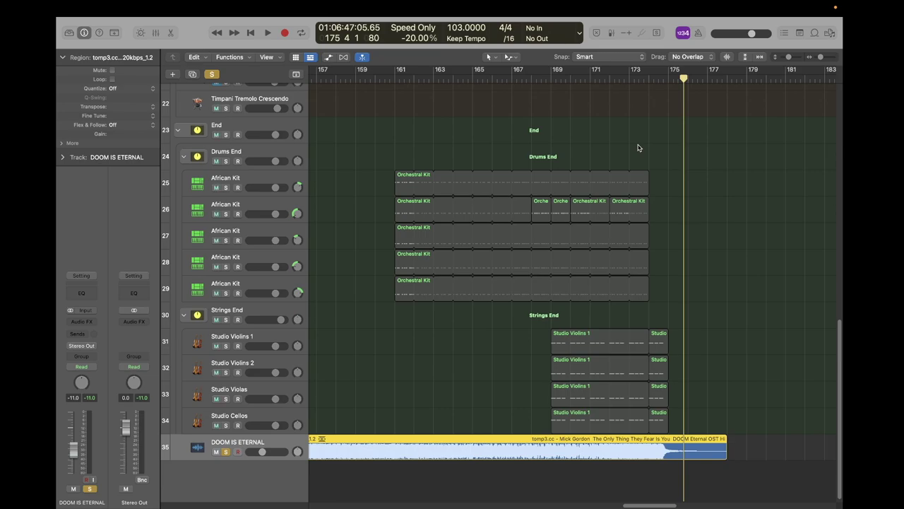
left_click(652, 92)
key("space")
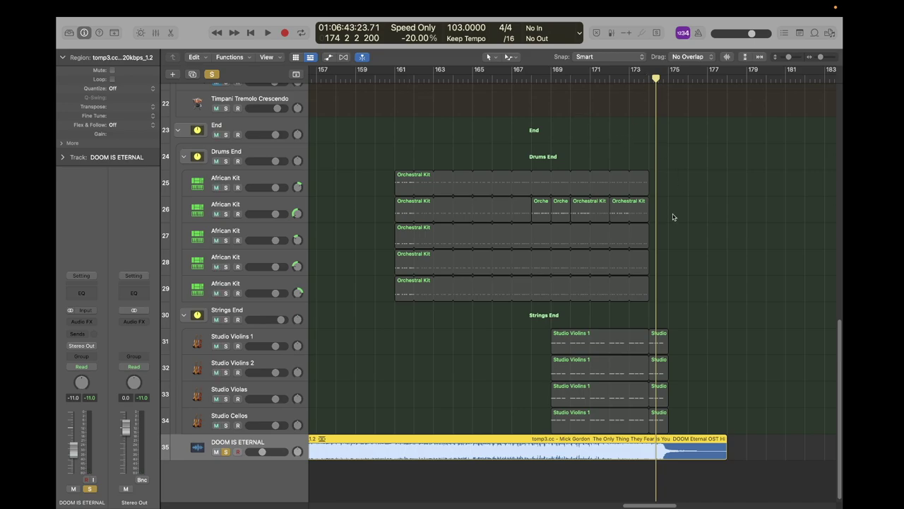
Clear the original recording's solo, then solo Strings End and play it from bar 169 to bar 175
left_click(551, 78)
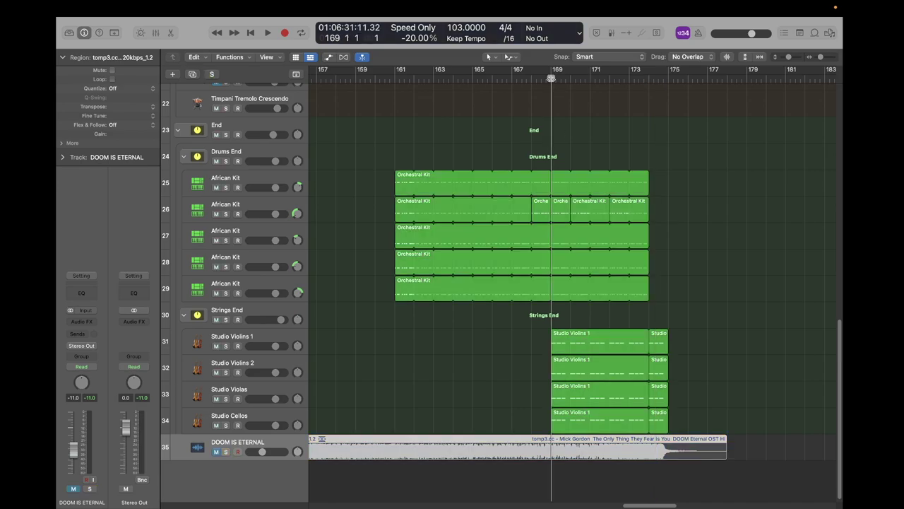
left_click(424, 328)
key("s")
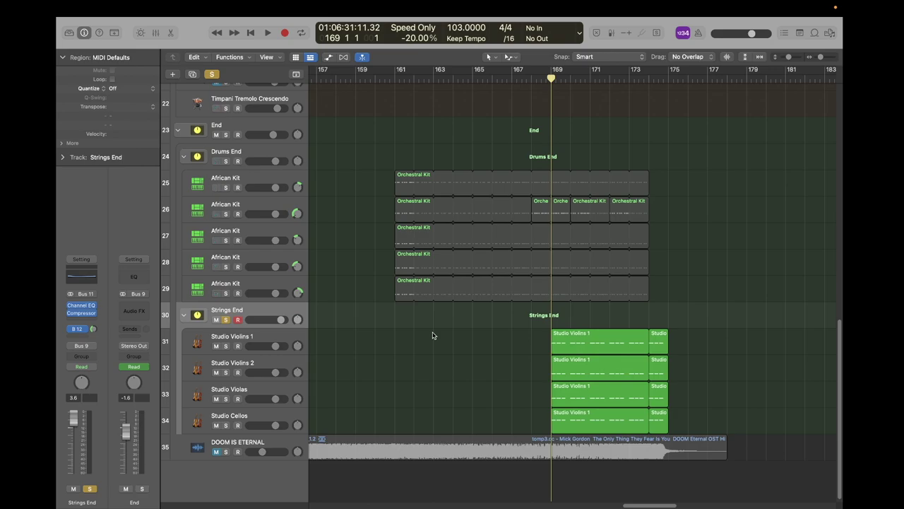
key("space")
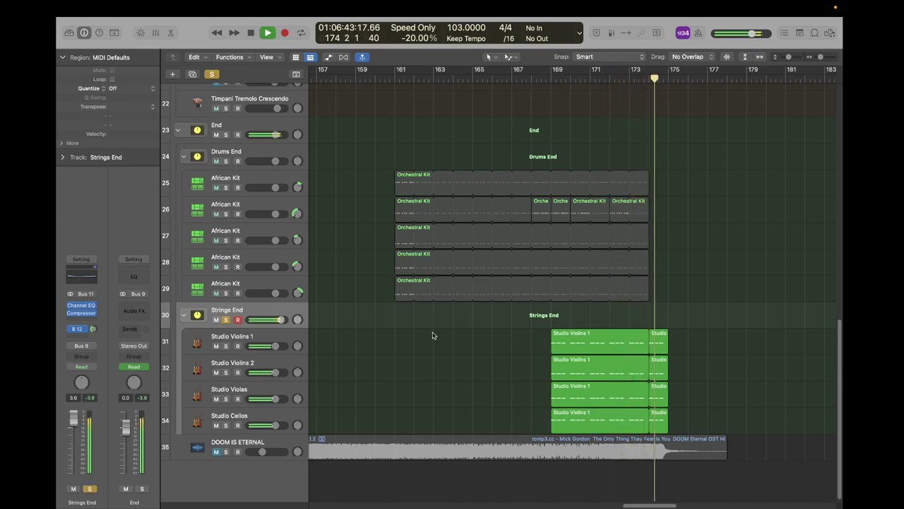
key("space")
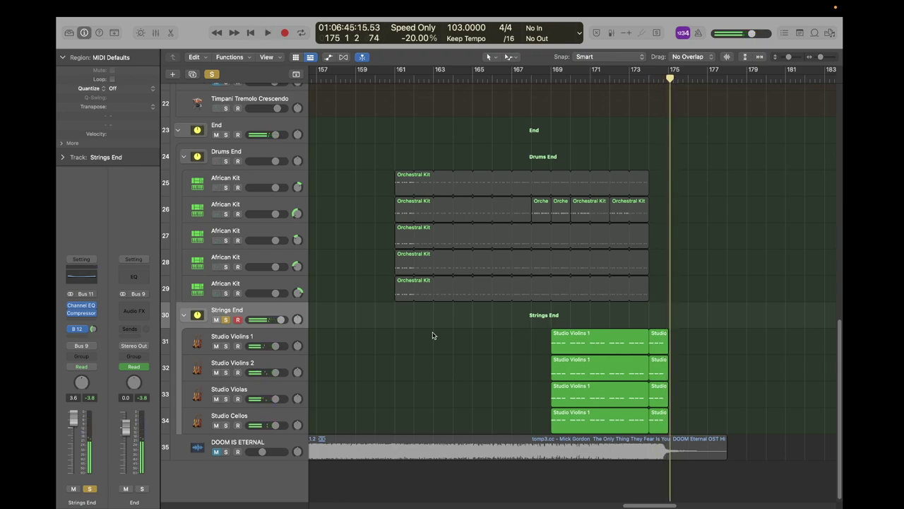
Play the soloed Strings End parts from bar 174 and clear the solo
scroll(650, 298, "right", 5)
key("super+Right")
key("super+Right")
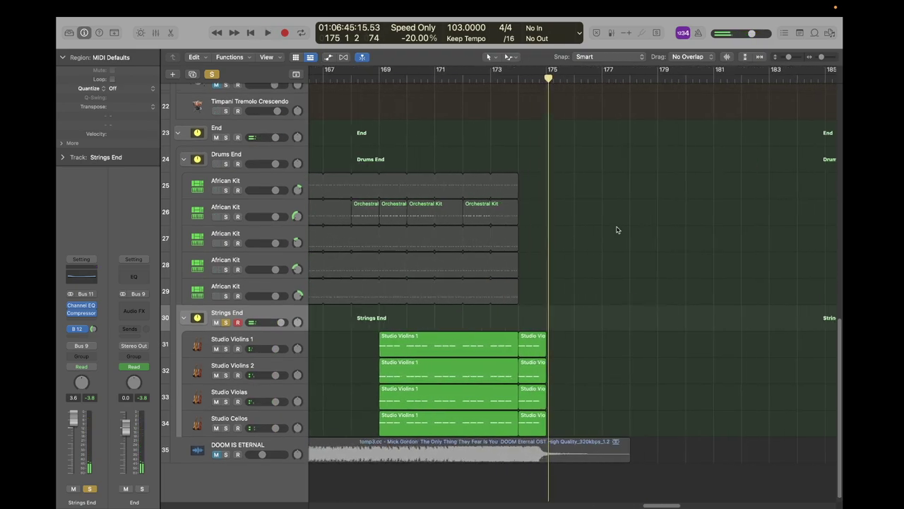
left_click(518, 76)
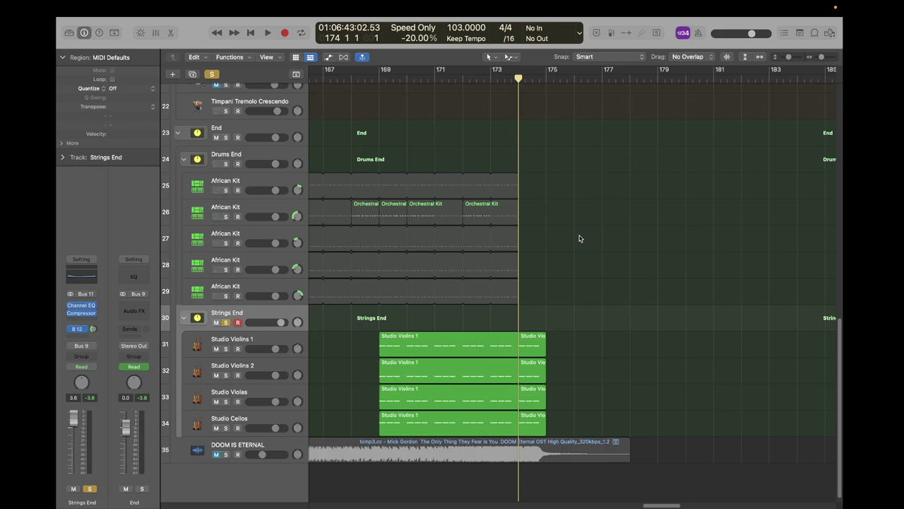
key("super+Right")
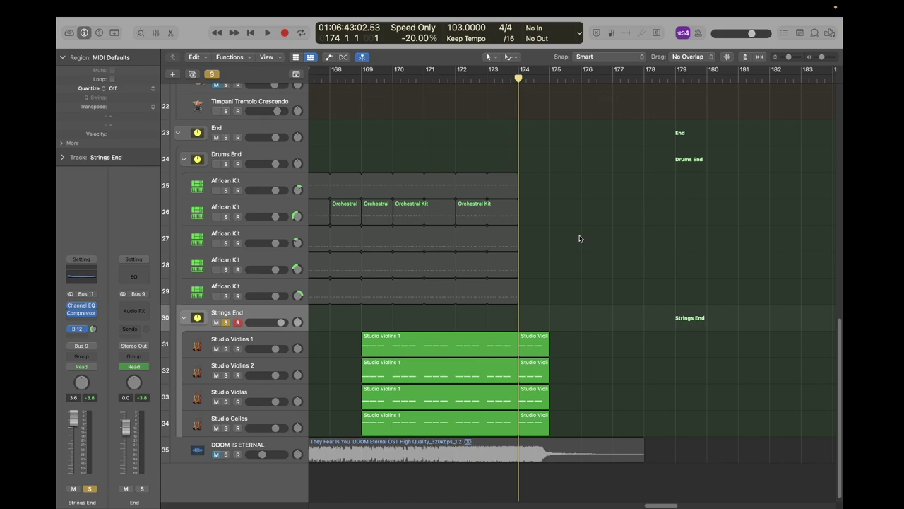
key("space")
key("space")
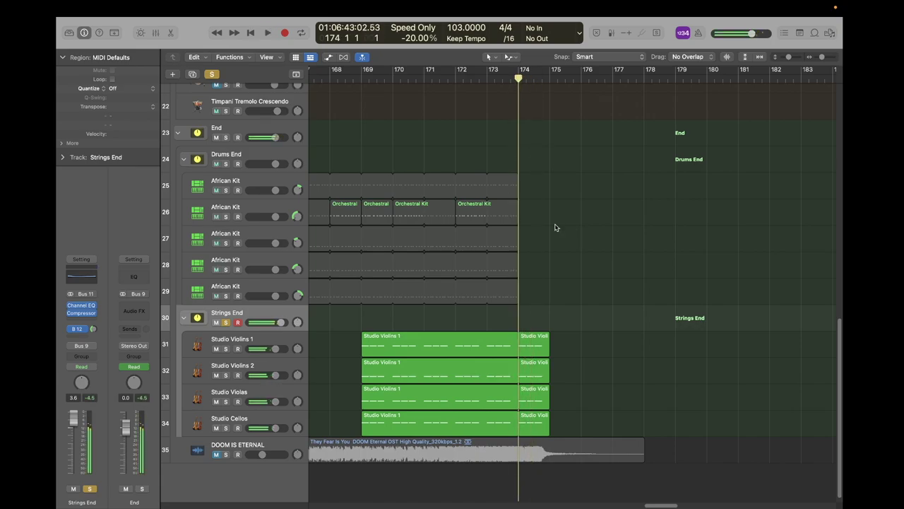
key("super+Left")
key("s")
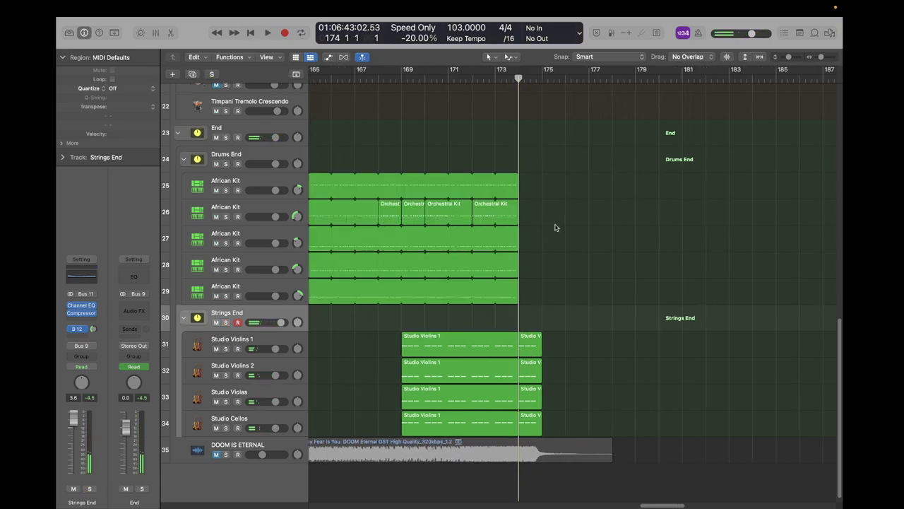
scroll(555, 226, "left", 5)
key("super+Left")
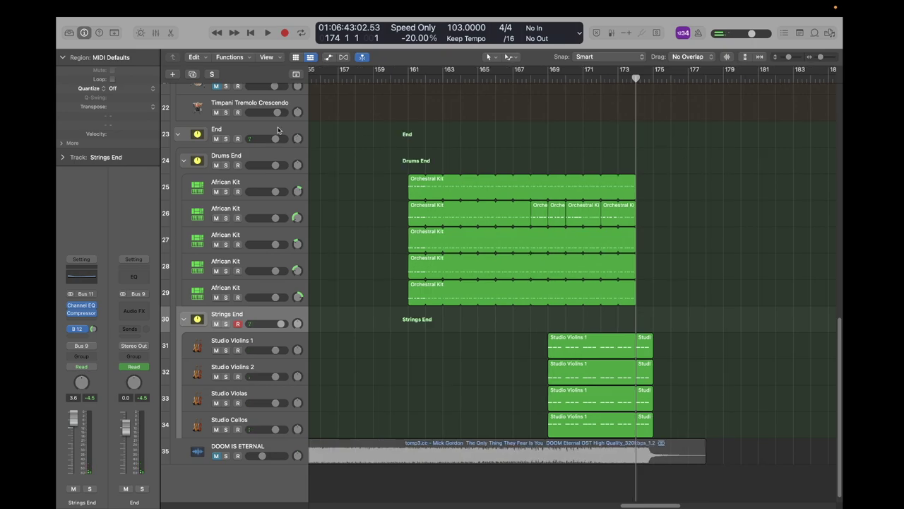
left_click(277, 130)
key("s")
key("Down")
key("Down")
key("Down")
key("Down")
key("Down")
key("Down")
key("Down")
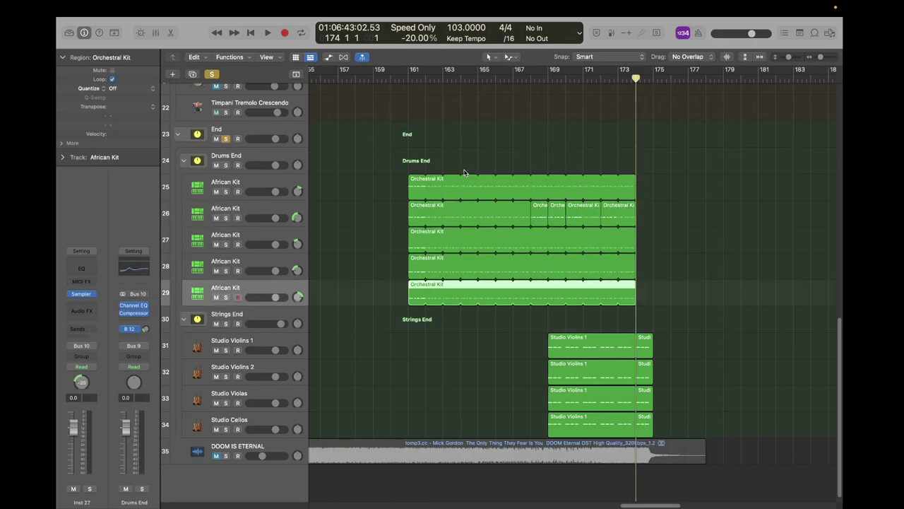
key("s")
key("super+Right")
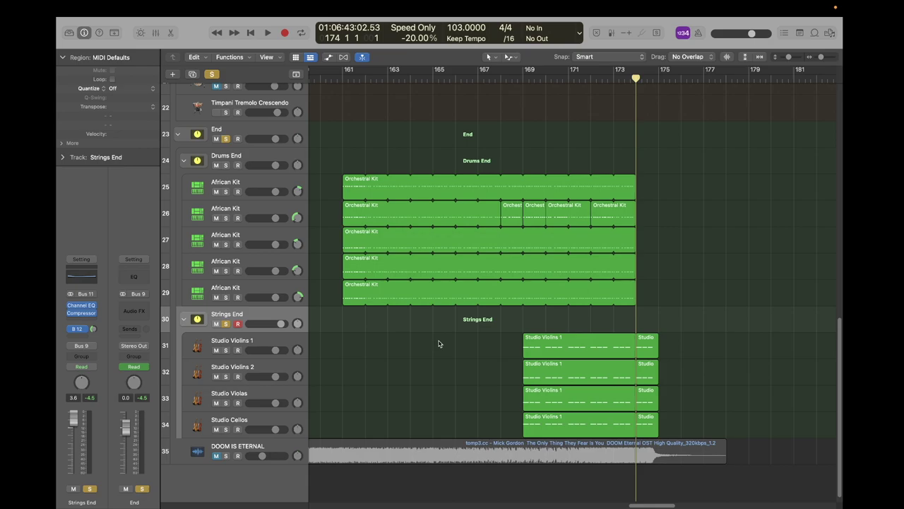
left_click(284, 124)
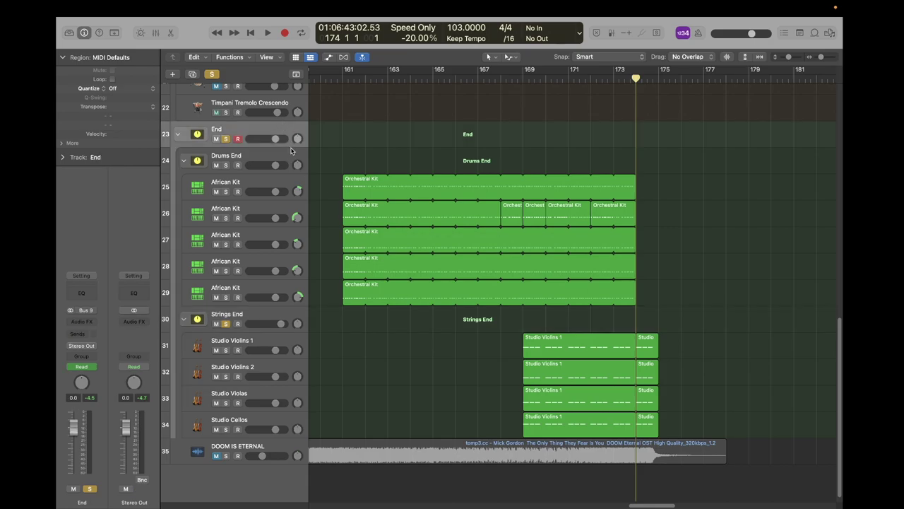
key("s")
key("Down")
key("Down")
key("Down")
key("Down")
key("Down")
key("Down")
key("Down")
key("s")
key("Up")
key("Up")
key("Up")
key("Up")
key("Up")
key("Up")
key("Up")
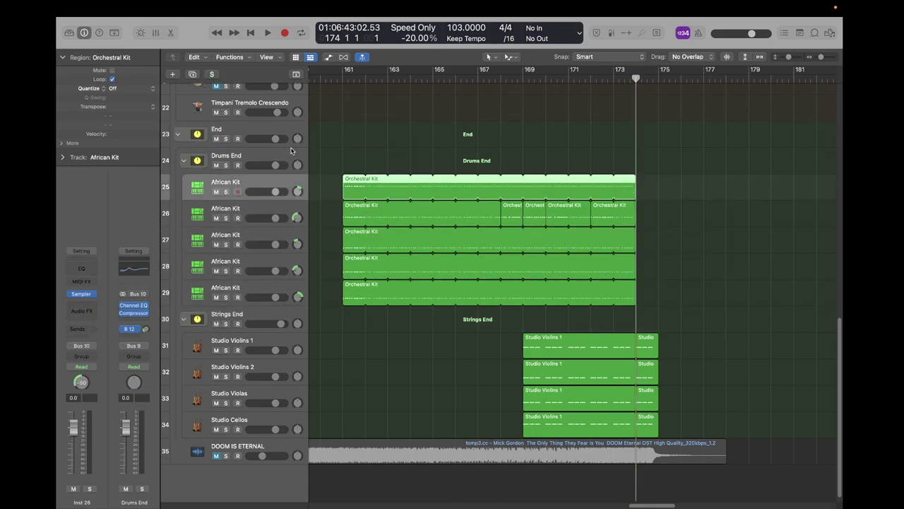
Solo the End track stack and play its drums and strings from bar 167 to about the end of bar 174
key("s")
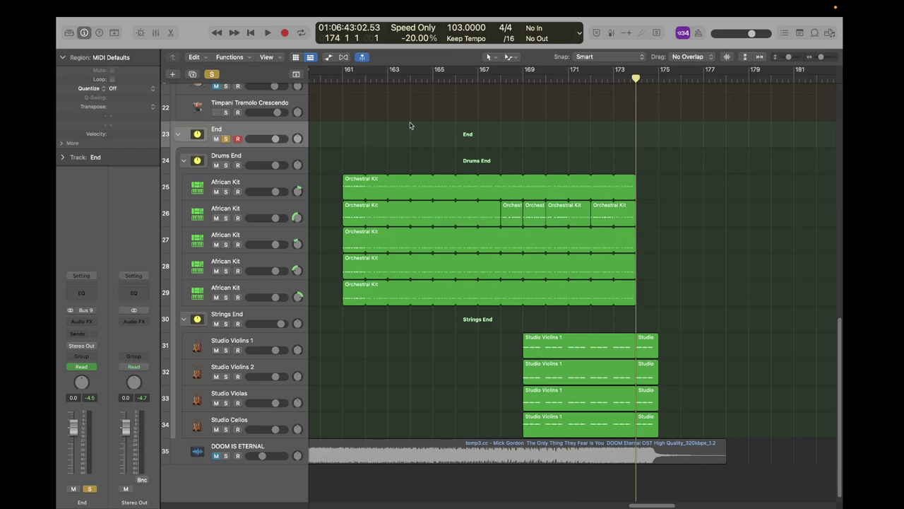
left_click(478, 78)
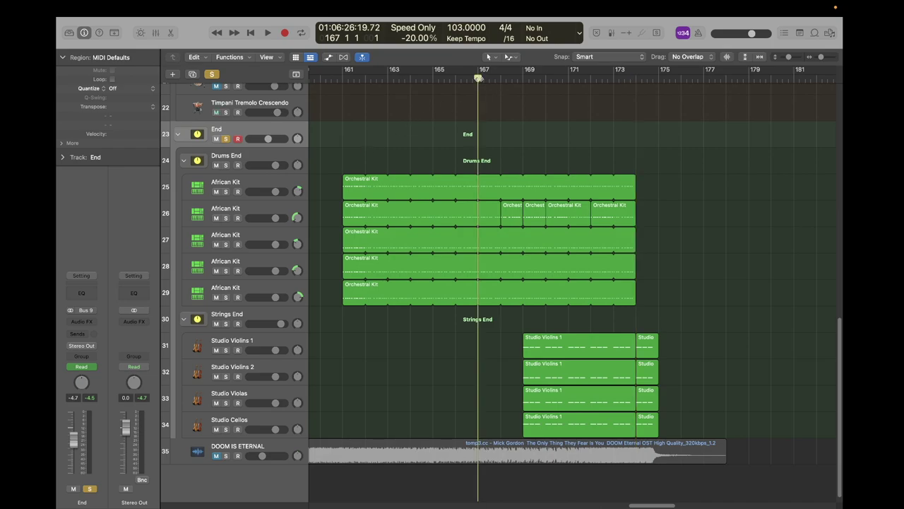
key("space")
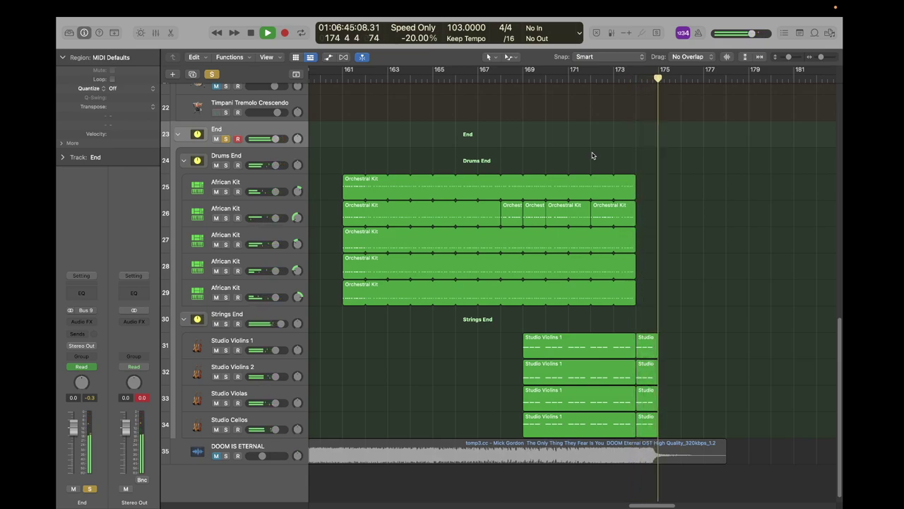
key("space")
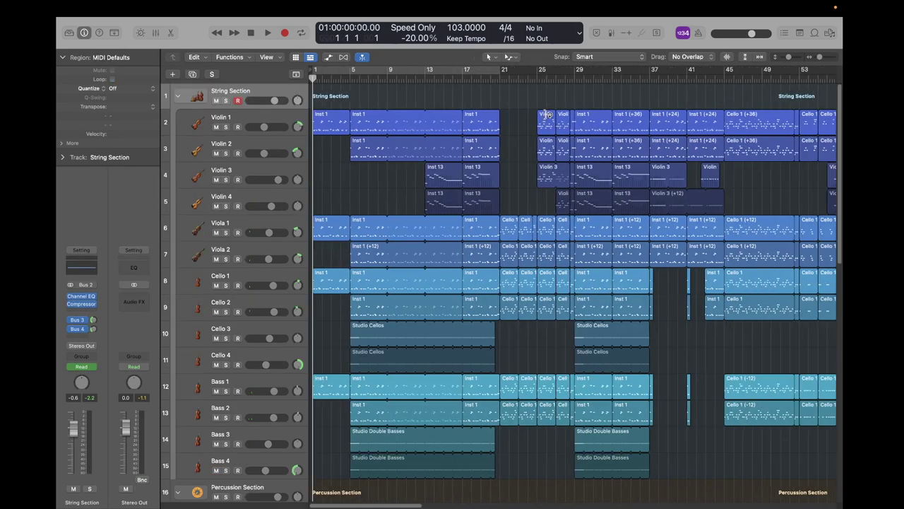
Examine the string section's regions across the whole arrangement, placing the playhead at bar 133
scroll(549, 115, "right", 15)
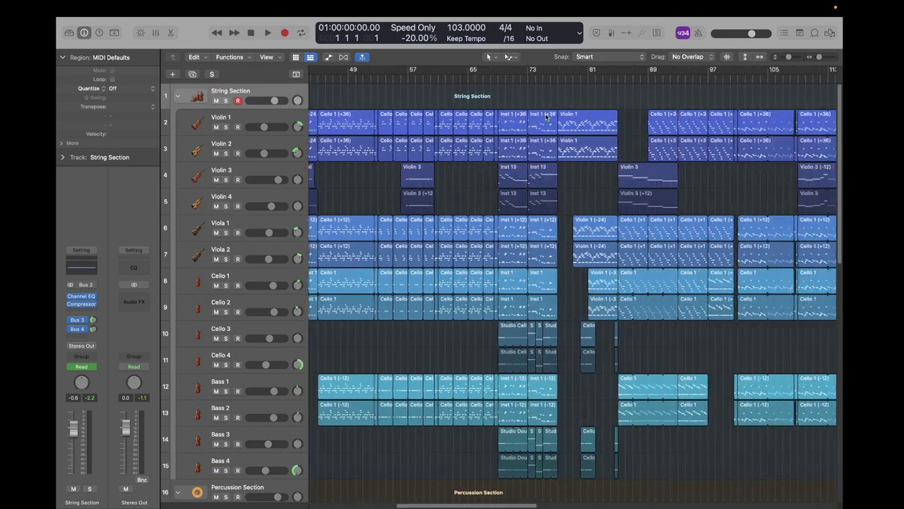
scroll(546, 117, "right", 7)
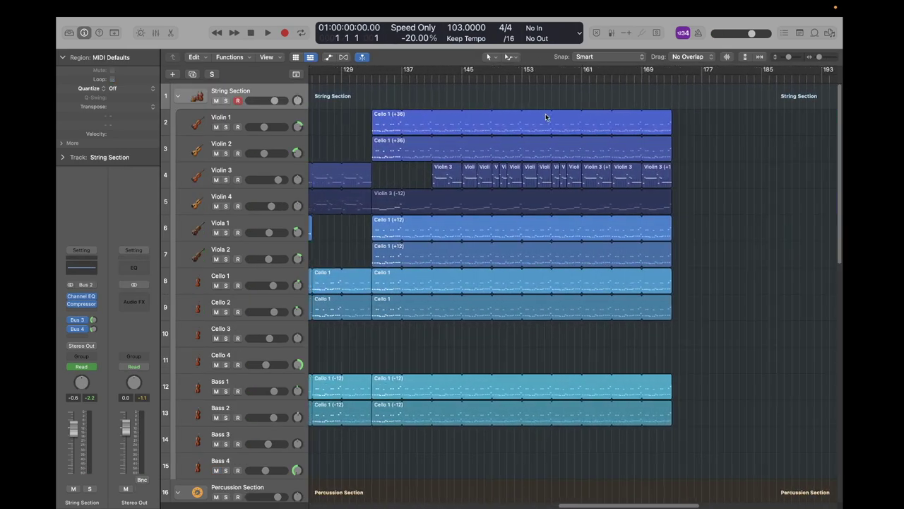
left_click(382, 80)
key("super+Right")
key("super+Right")
key("super+Left")
scroll(491, 117, "left", 10)
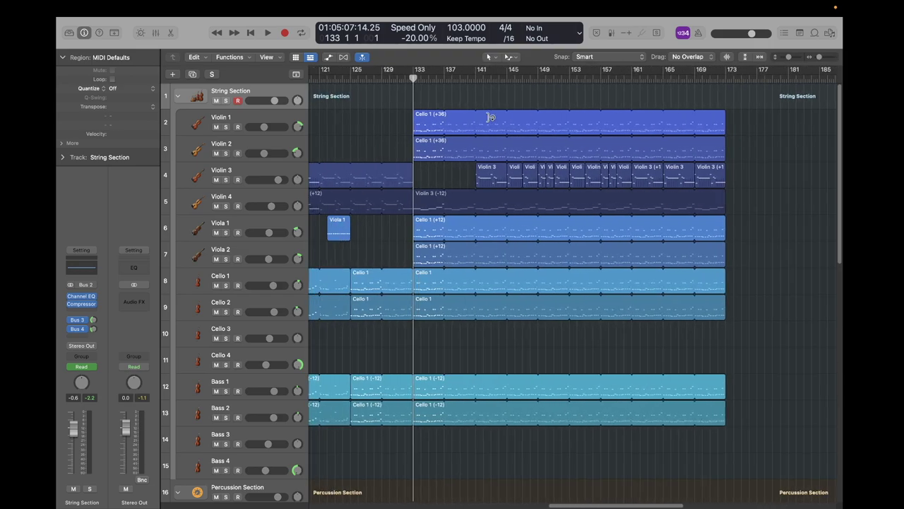
key("super+Left")
key("super+Left")
key("super+Left")
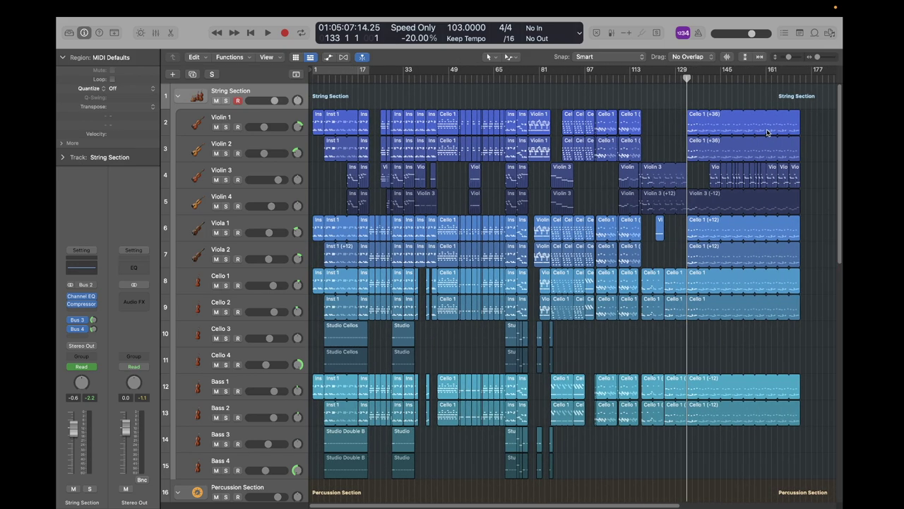
Return the playhead to bar 1 and view the String Section and Percussion Section tracks together
key("super+Up")
key("super+Up")
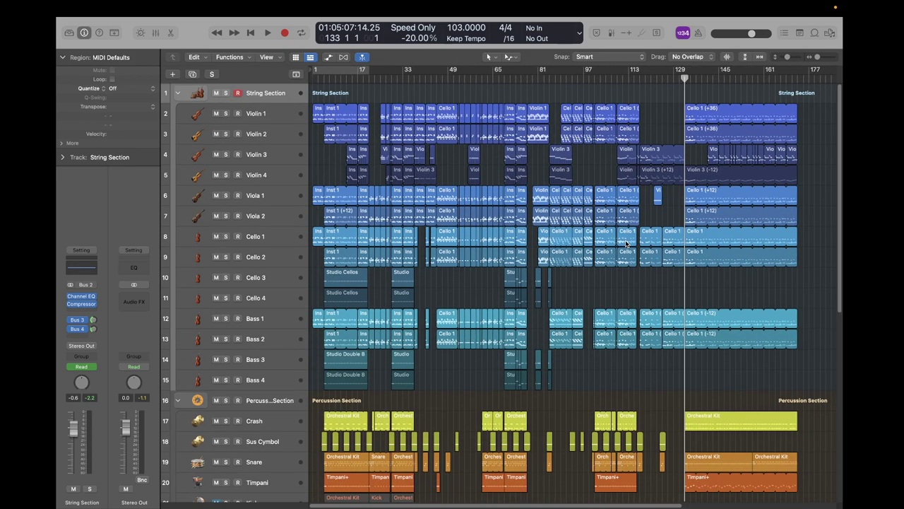
key("Return")
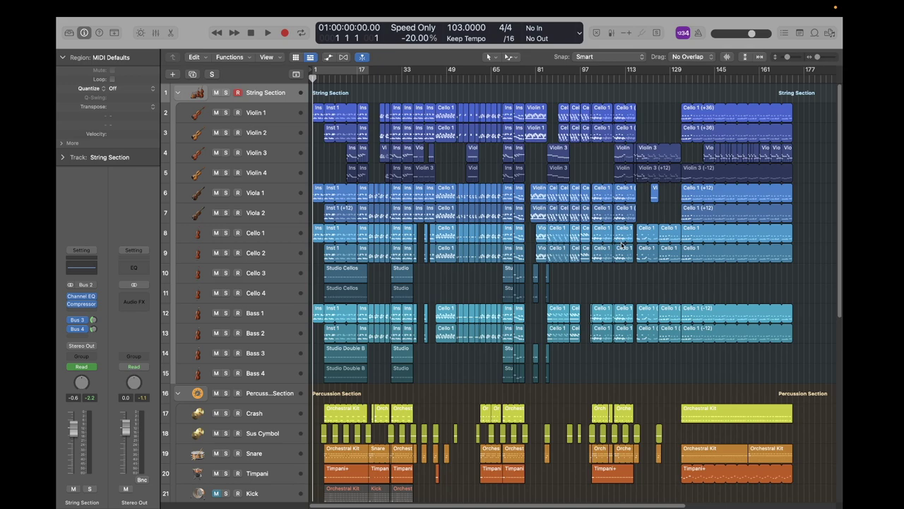
key("super+Up")
key("super+Up")
key("super+Up")
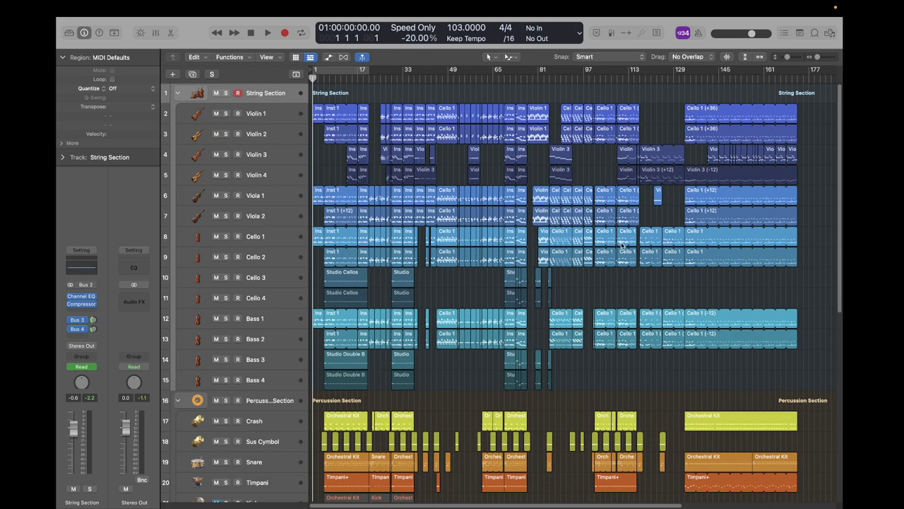
Fit the whole arrangement, from the String Section down to the DOOM reference track, into view and hide the inspector
key("super+Up")
key("super+Up")
key("super+Up")
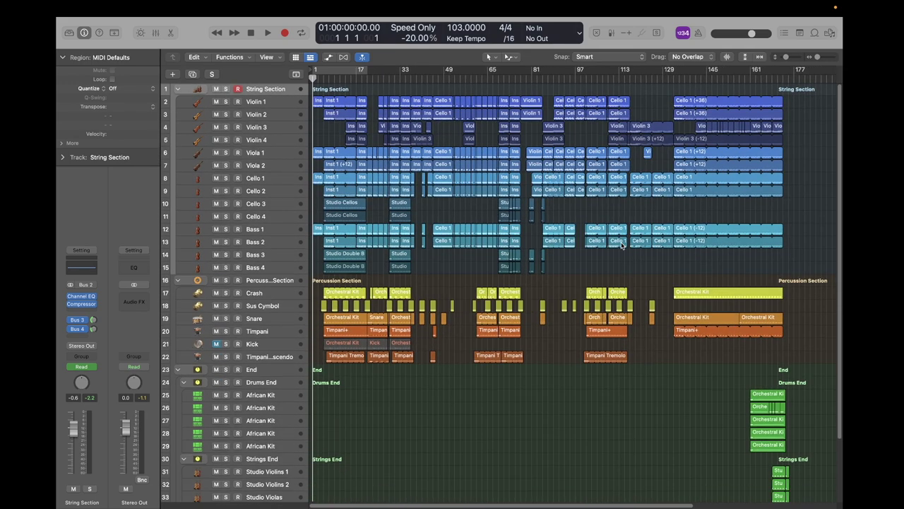
key("super+Right")
key("super+Right")
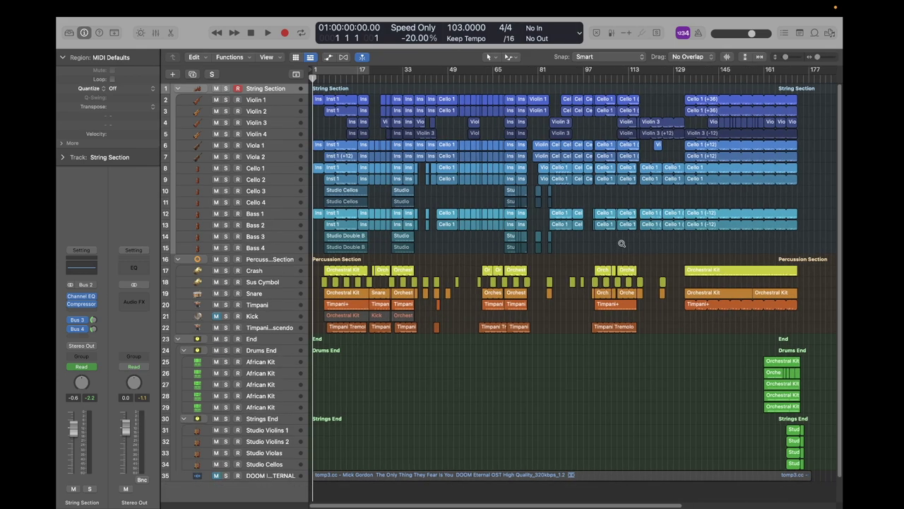
key("super+Left")
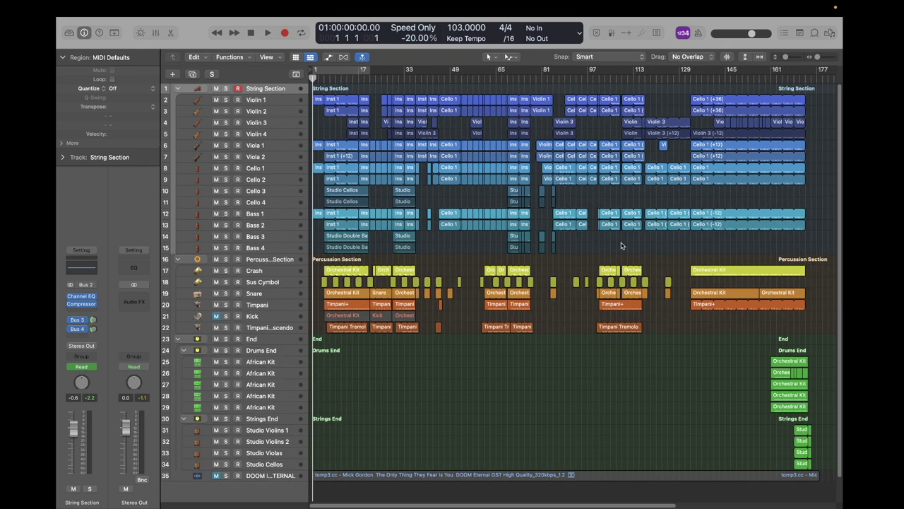
key("i")
key("super+Right")
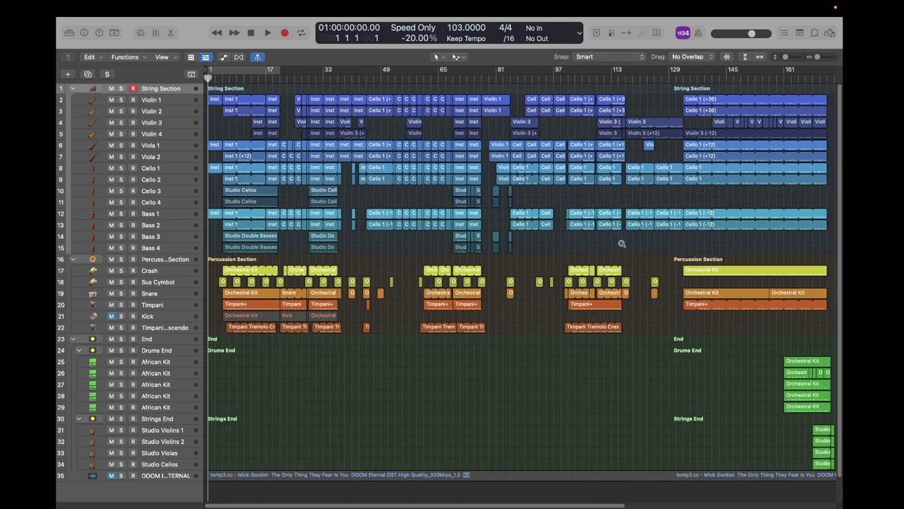
key("super+Left")
key("super+Down")
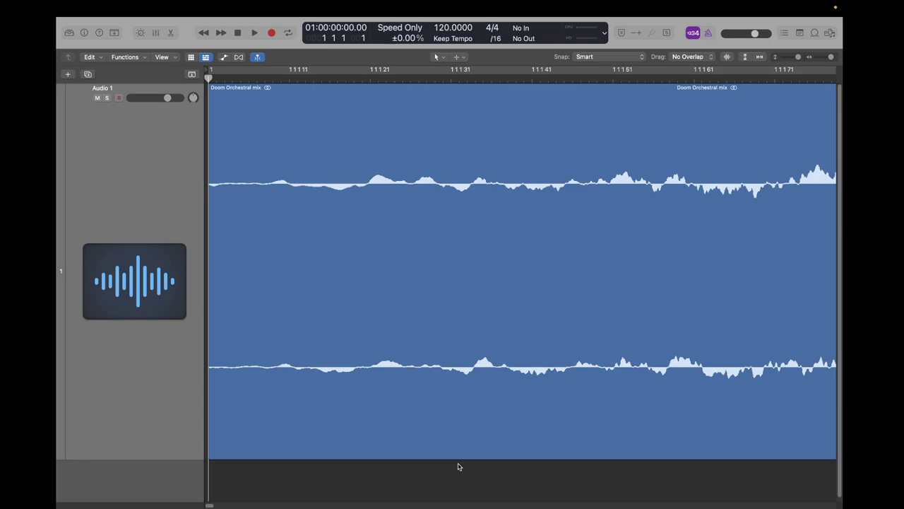
Play the Doom Orchestral mix audio from the beginning in its own project
key("space")
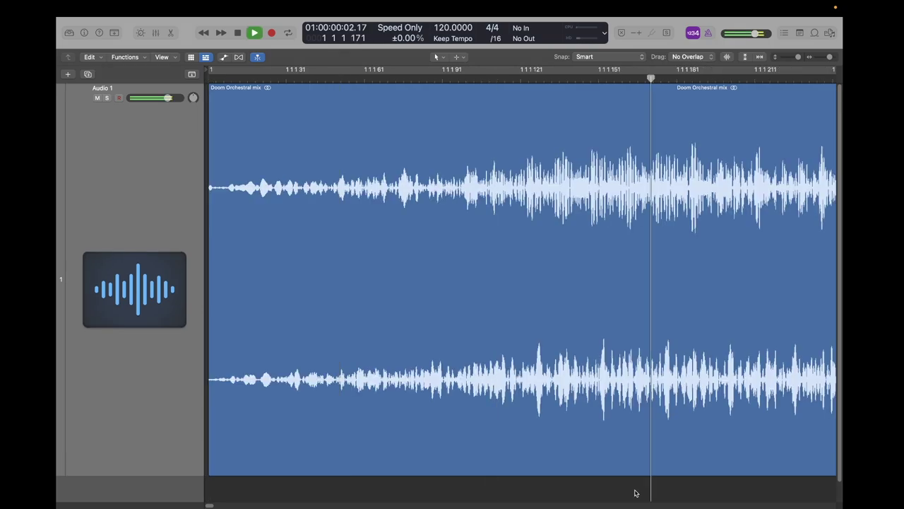